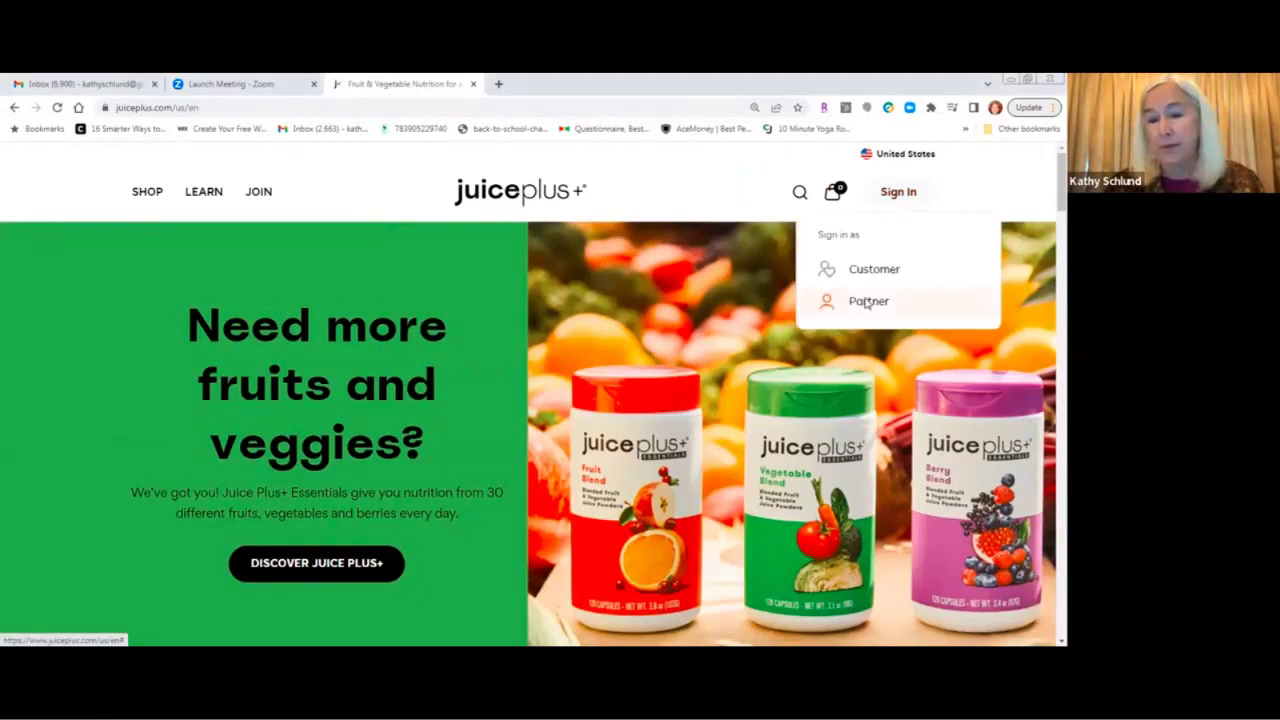
Sign in to the portal as a partner using the saved credentials.
left_click(830, 301)
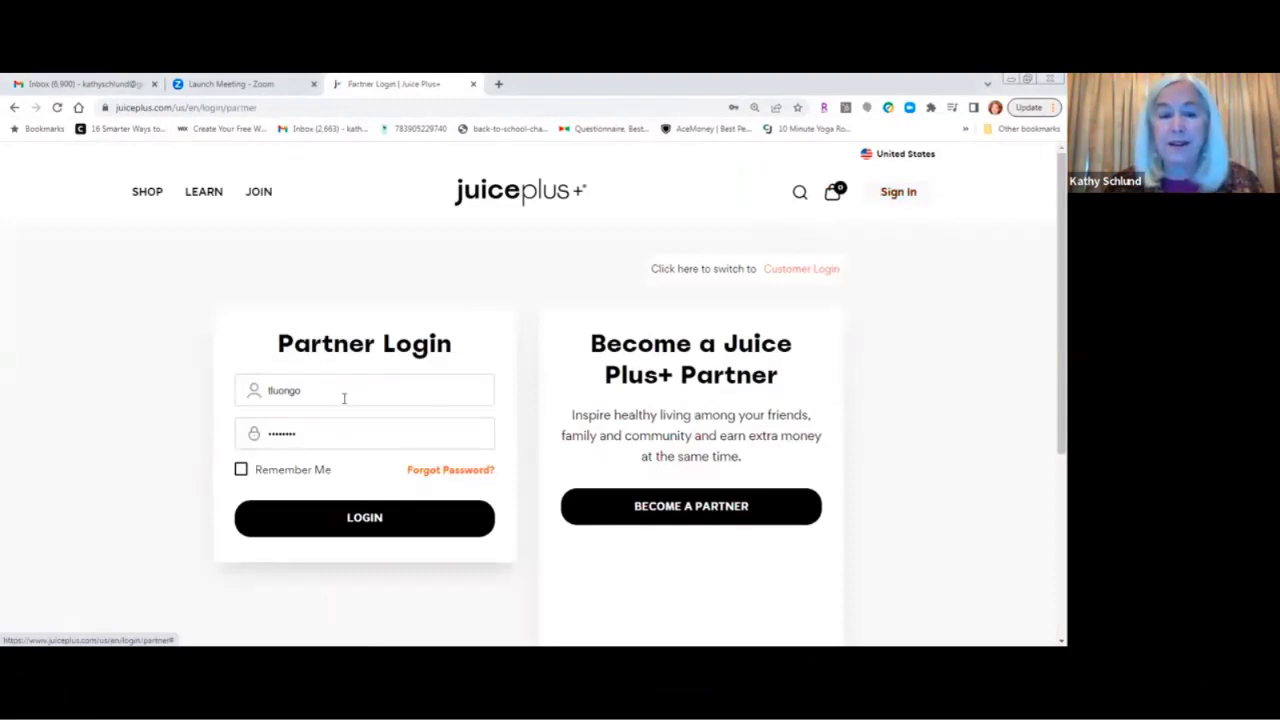
left_click(363, 529)
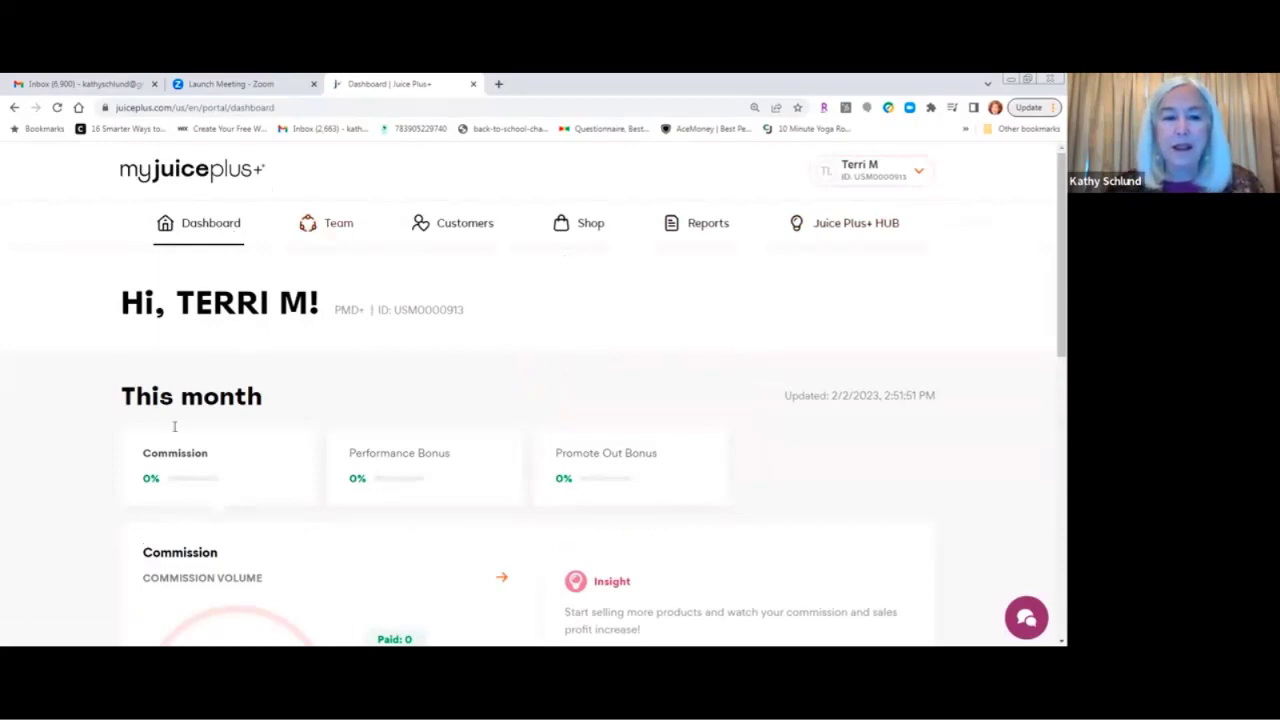
Start a new Juice Plus+ order from Shop and scroll down to its Contact Details.
left_click(590, 224)
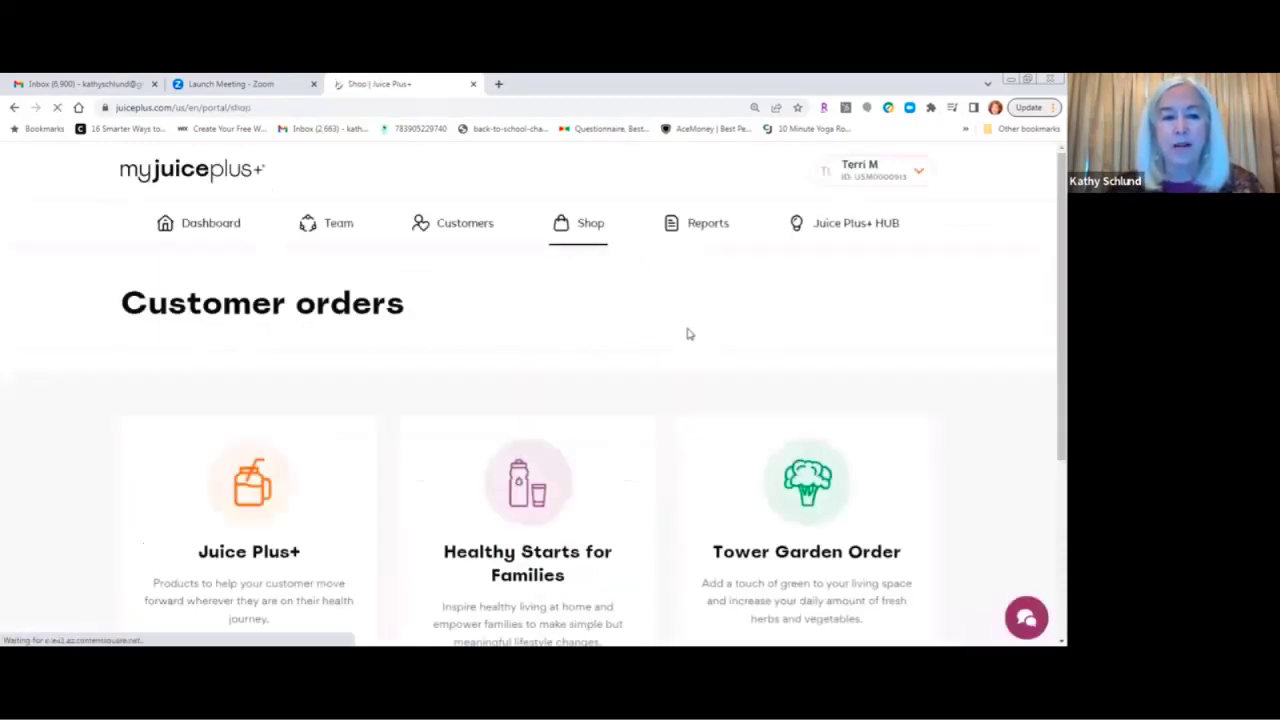
scroll(687, 334, "down", 3)
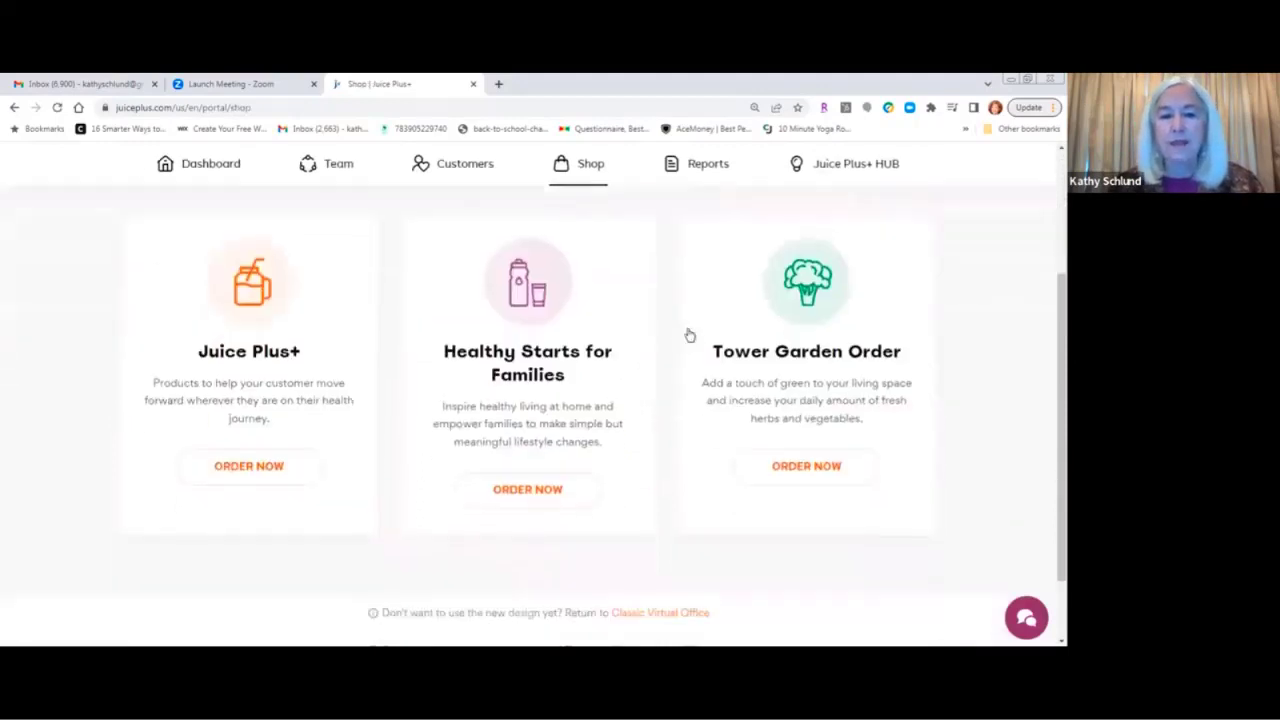
scroll(687, 334, "up", 3)
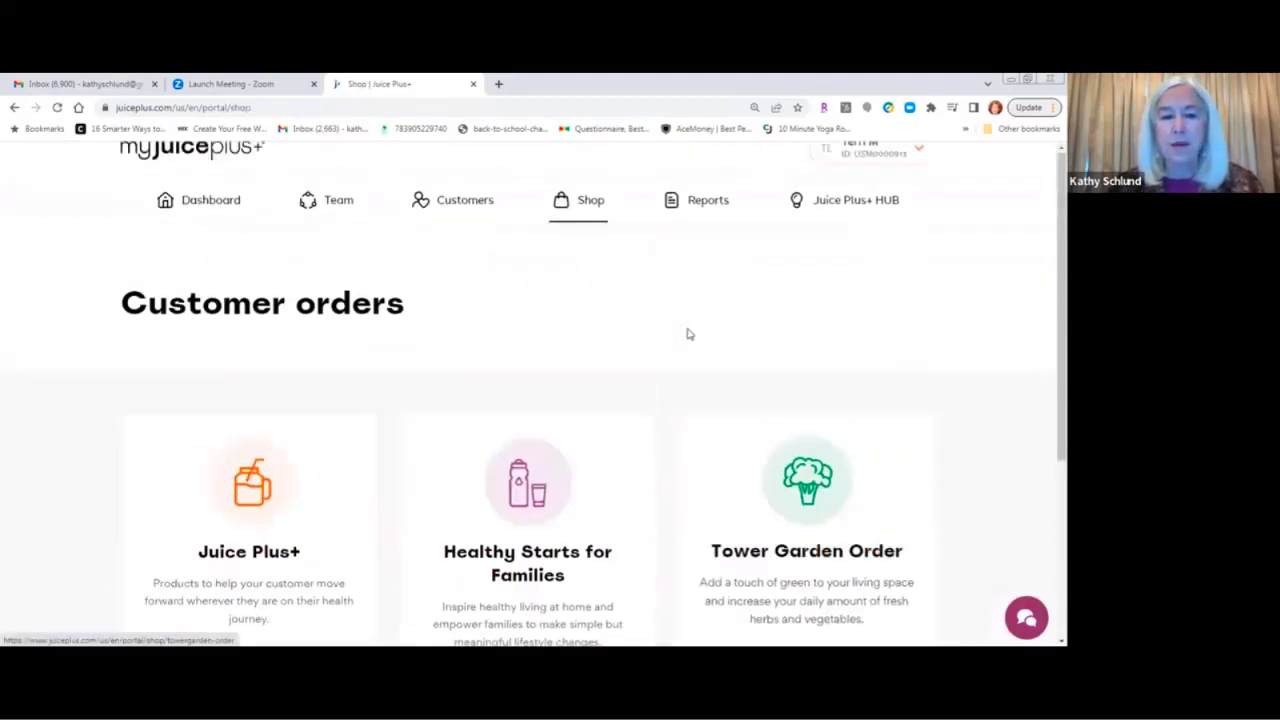
left_click(253, 502)
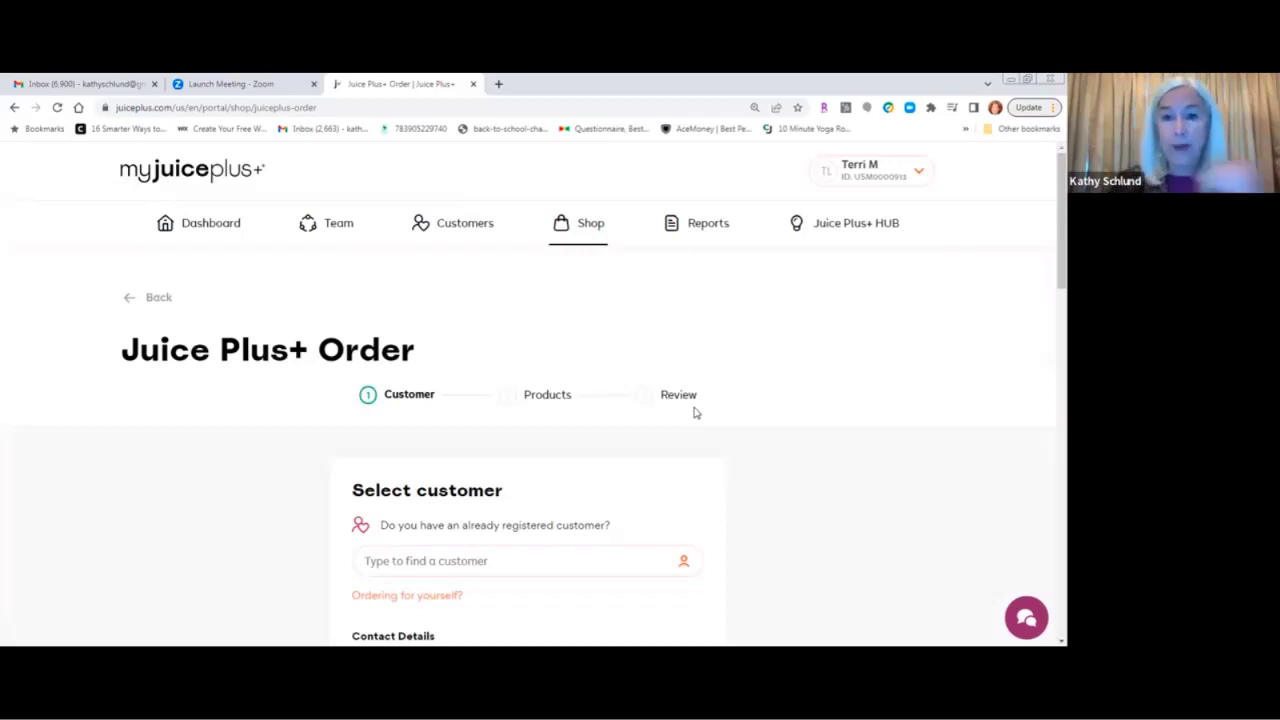
scroll(695, 411, "down", 3)
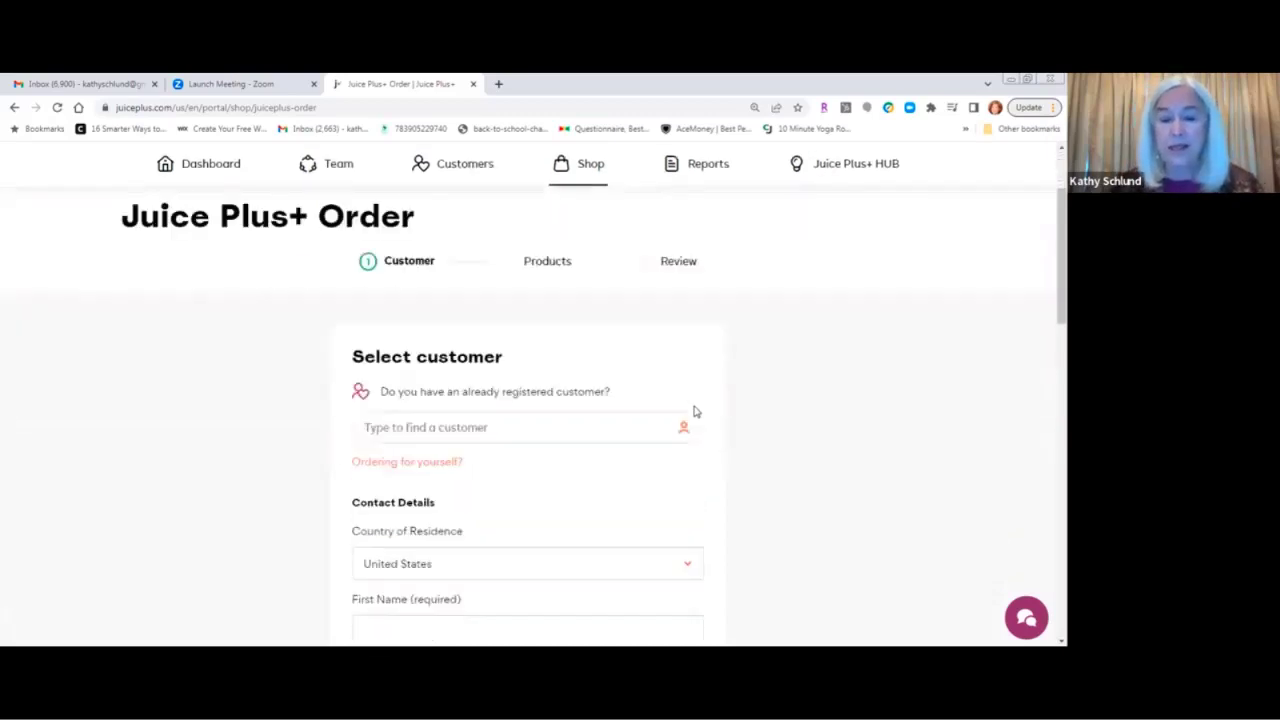
scroll(695, 411, "down", 1)
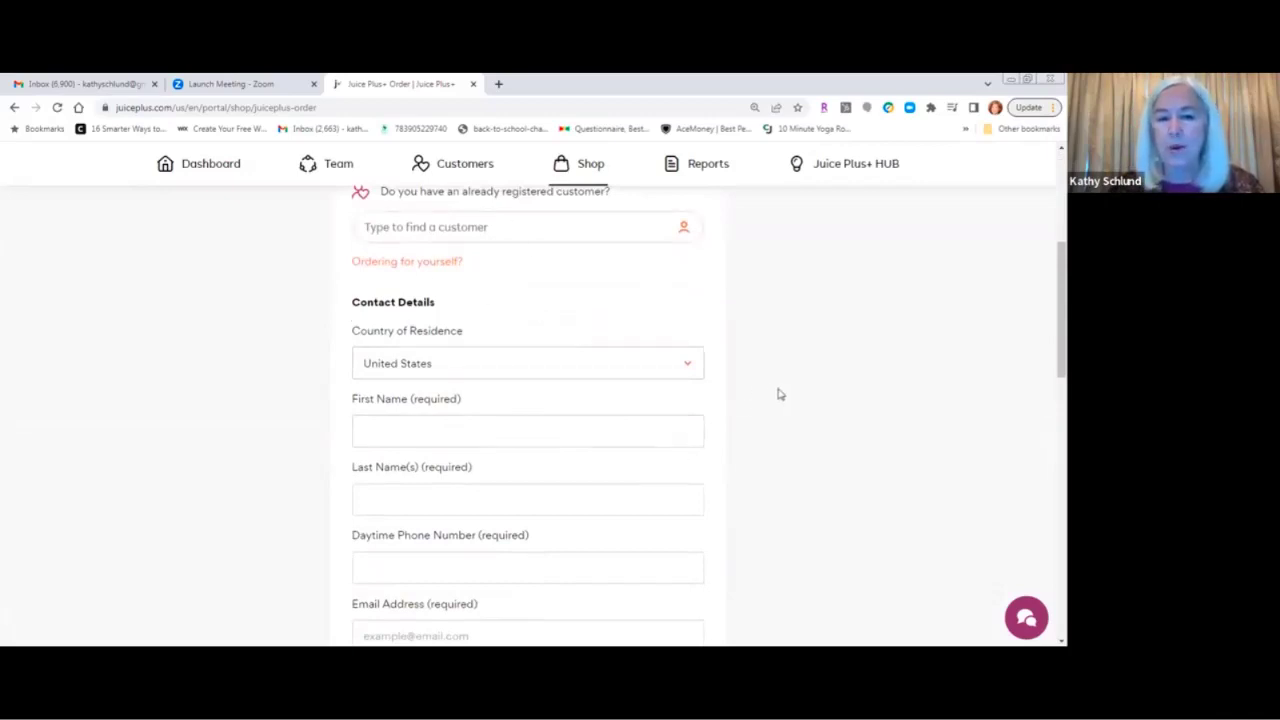
Enter the customer's first name, last name and daytime phone number.
left_click(398, 427)
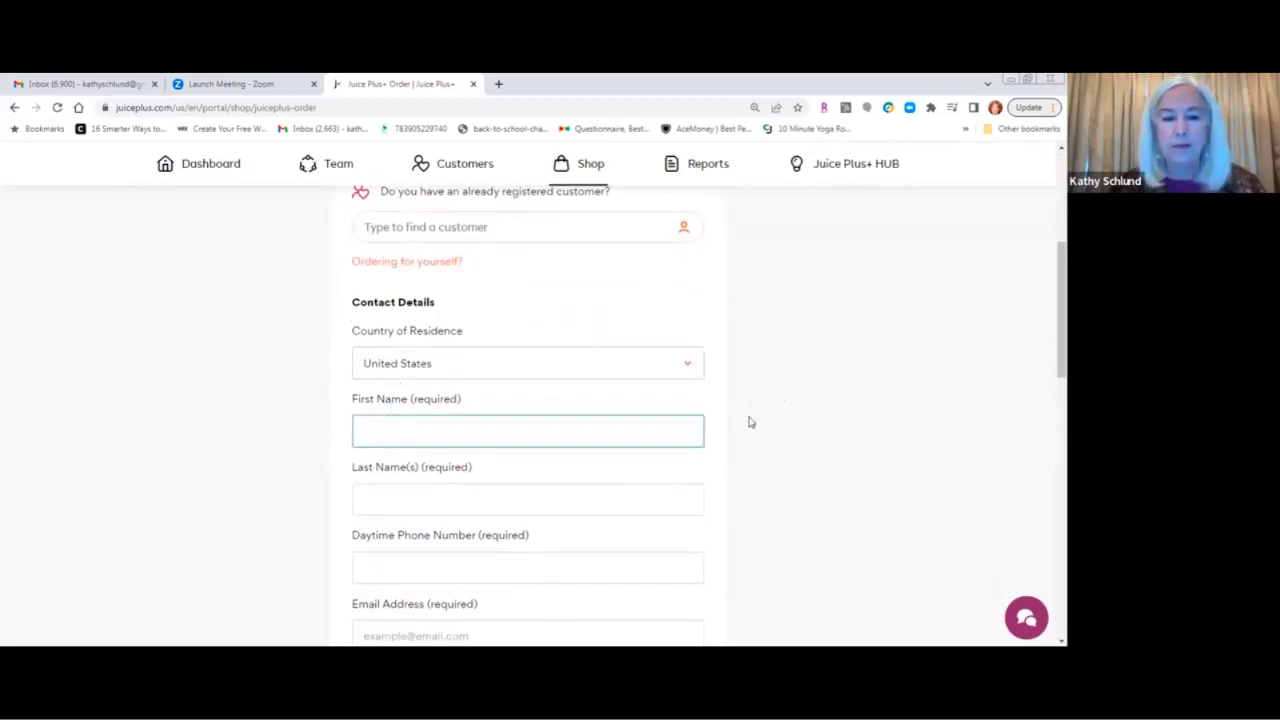
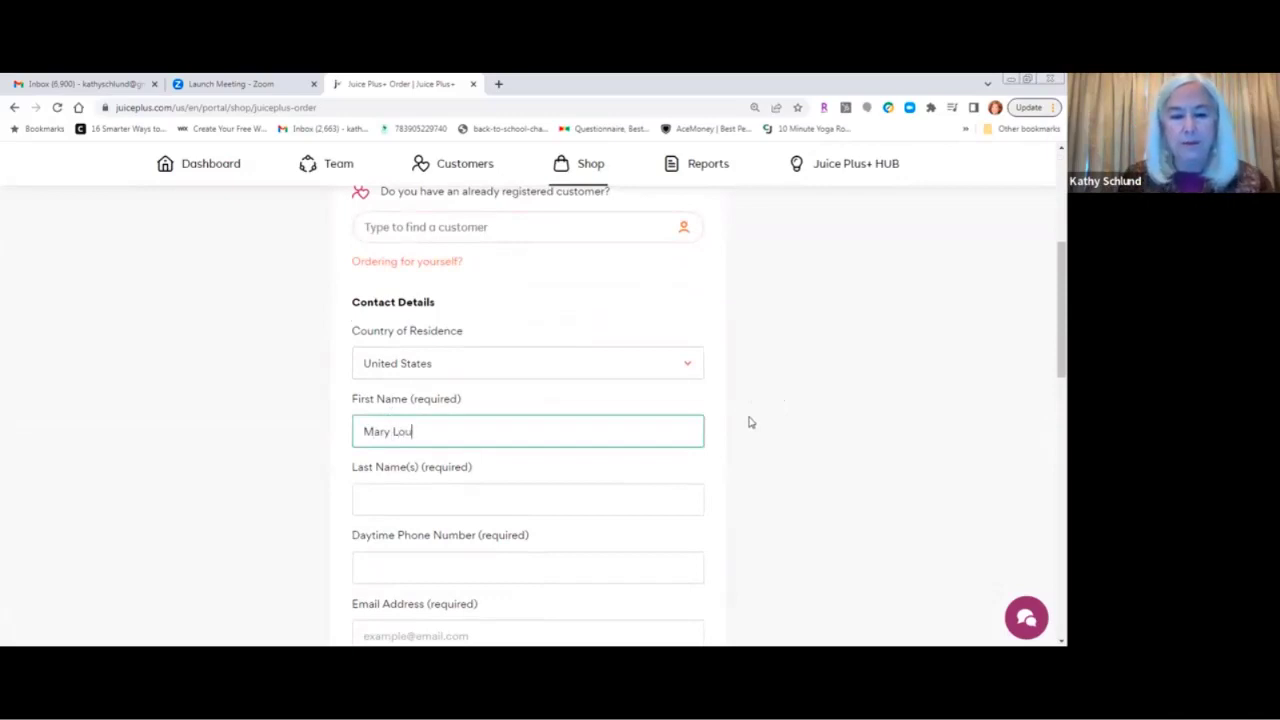
left_click(607, 497)
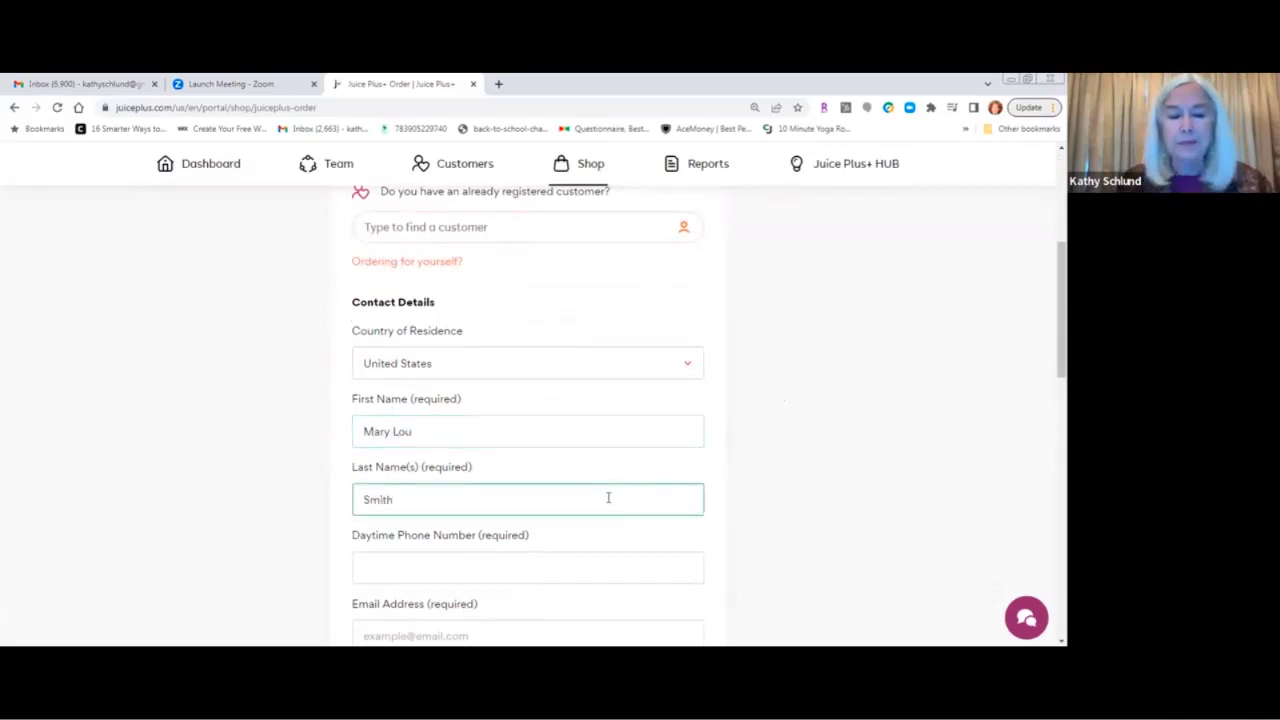
scroll(612, 493, "down", 1)
left_click(423, 505)
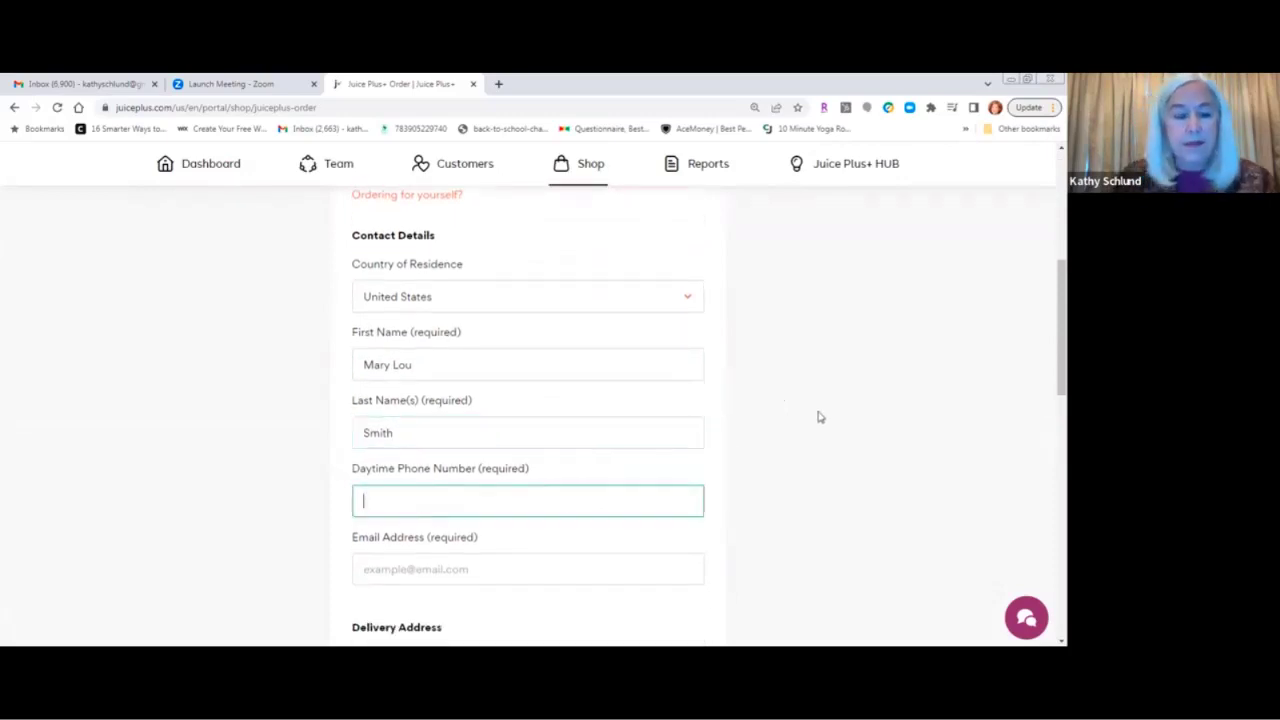
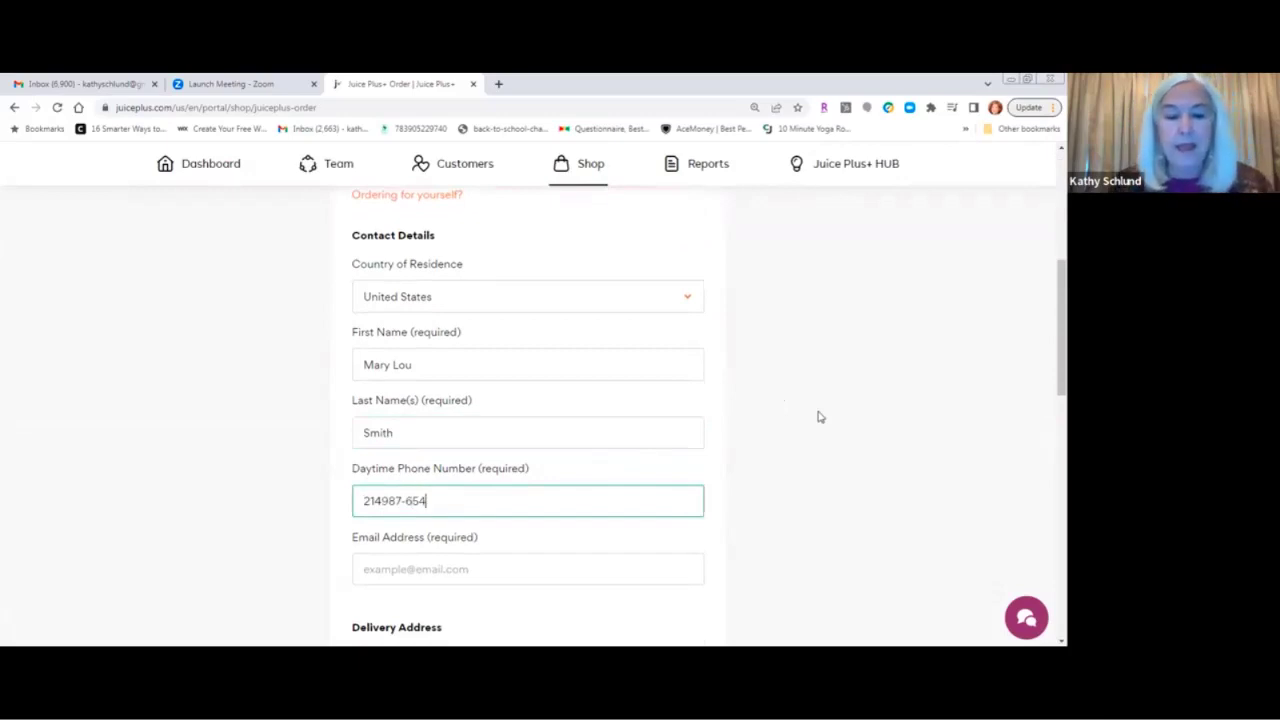
Add the missing hyphen to the phone number and enter the customer's e-mail address.
scroll(700, 390, "down", 2)
left_click(457, 371)
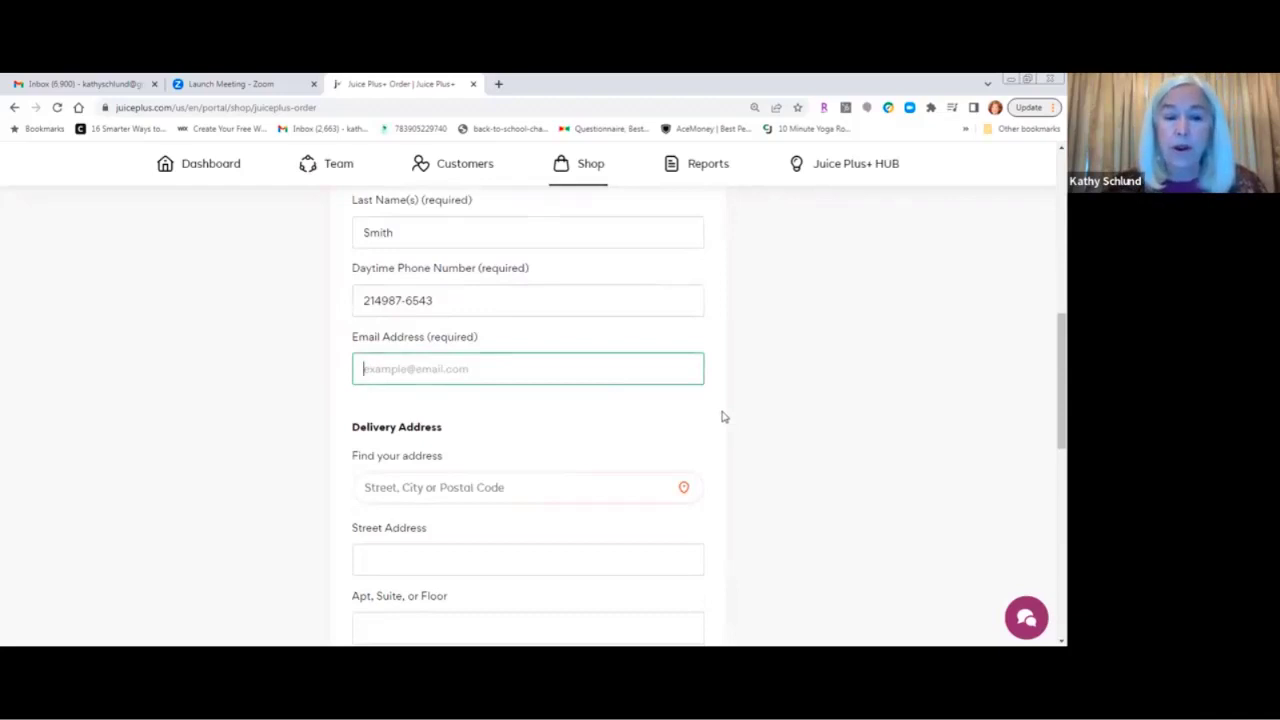
left_click(384, 300)
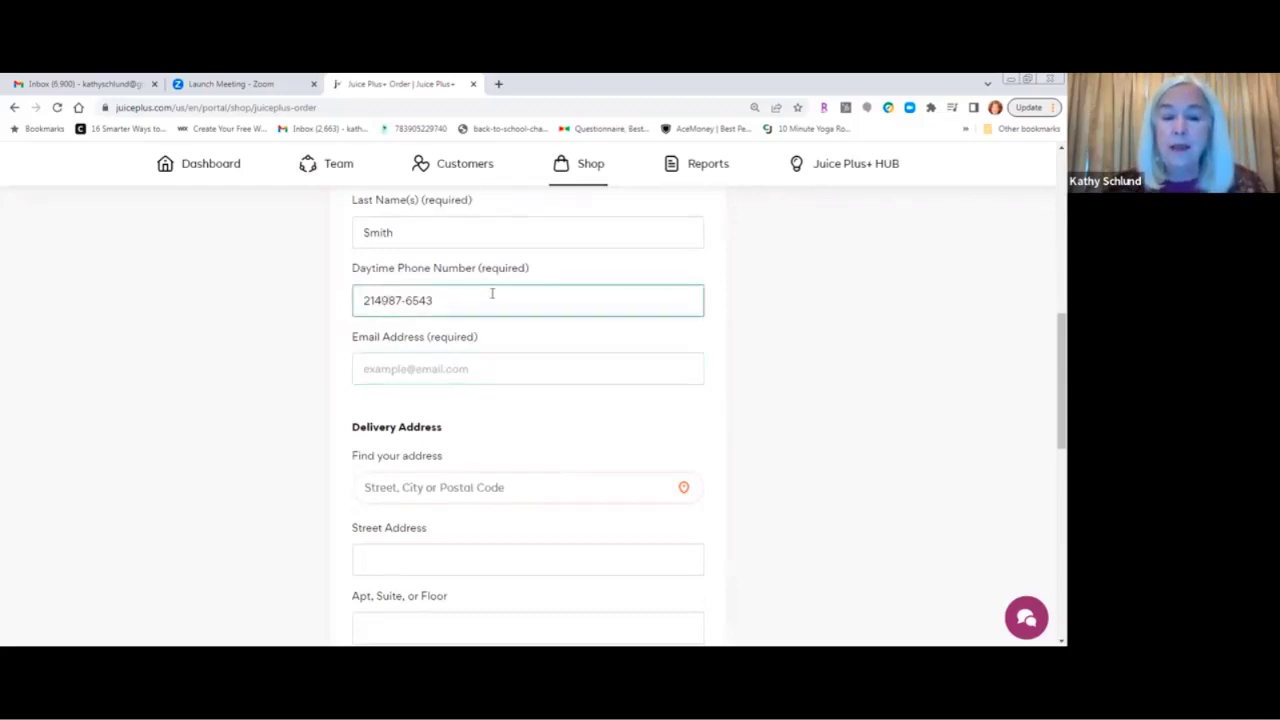
type("-")
left_click(489, 369)
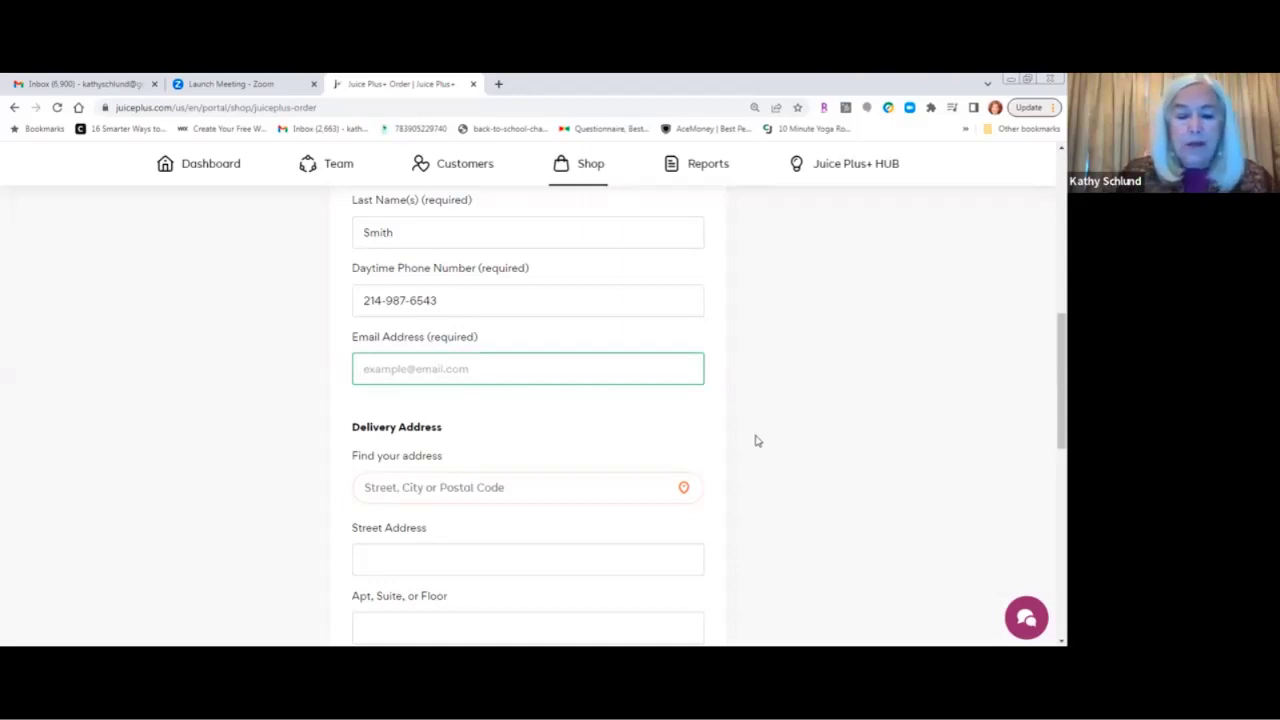
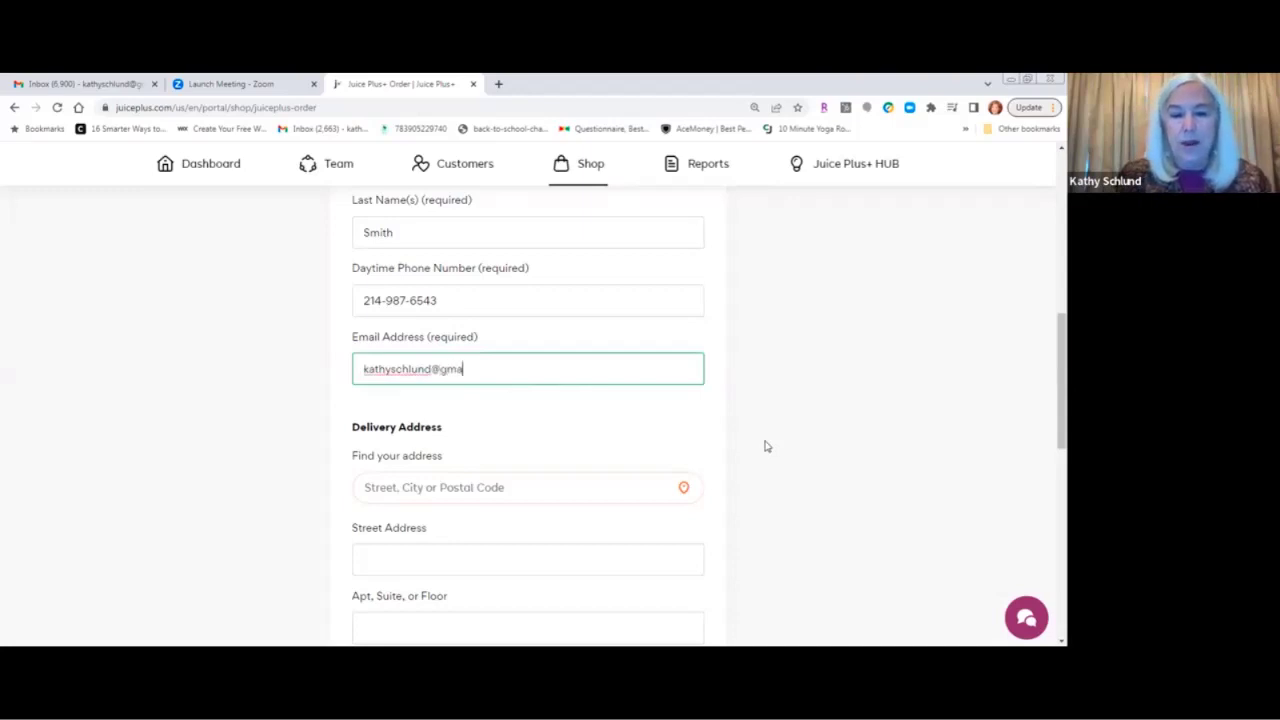
scroll(766, 446, "down", 1)
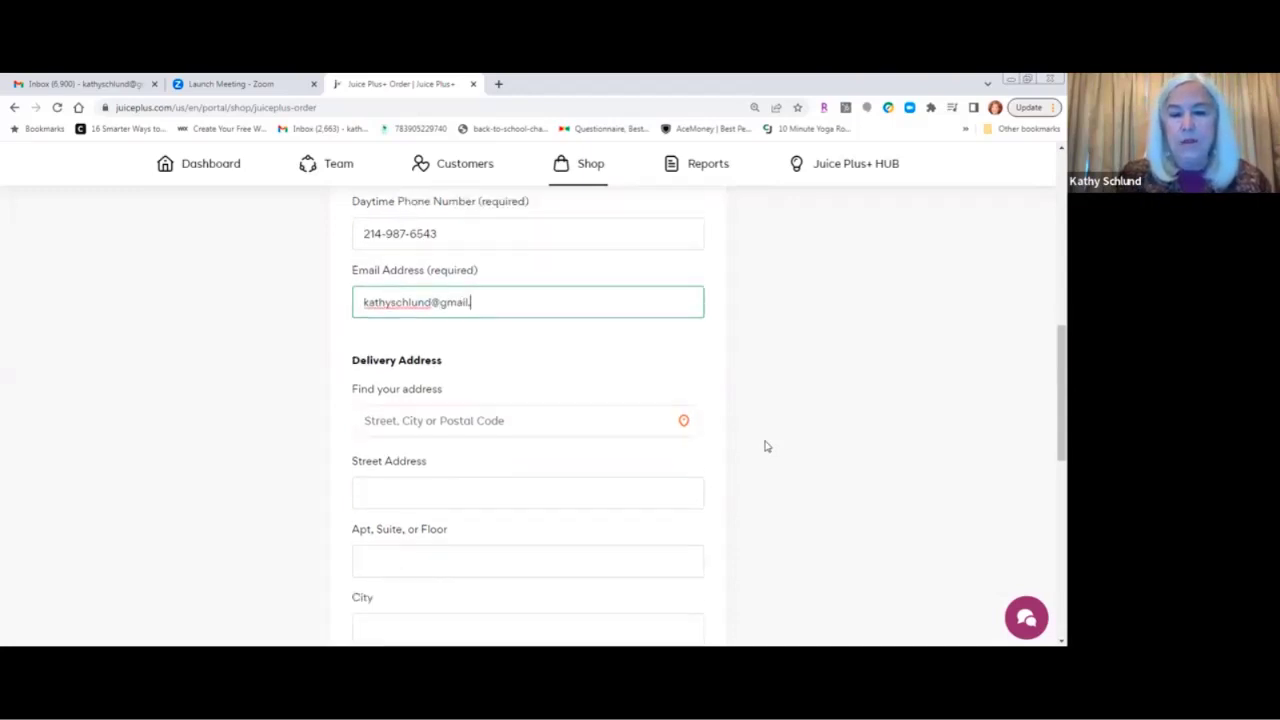
type("com")
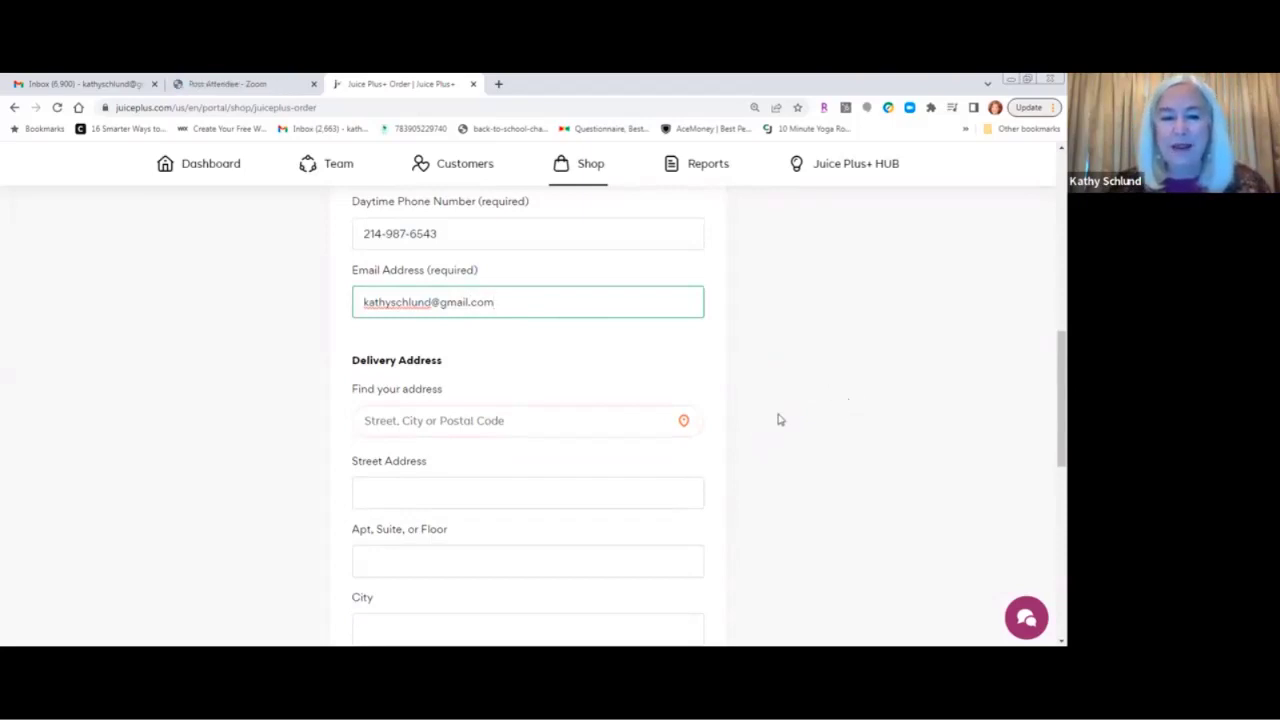
left_click(533, 423)
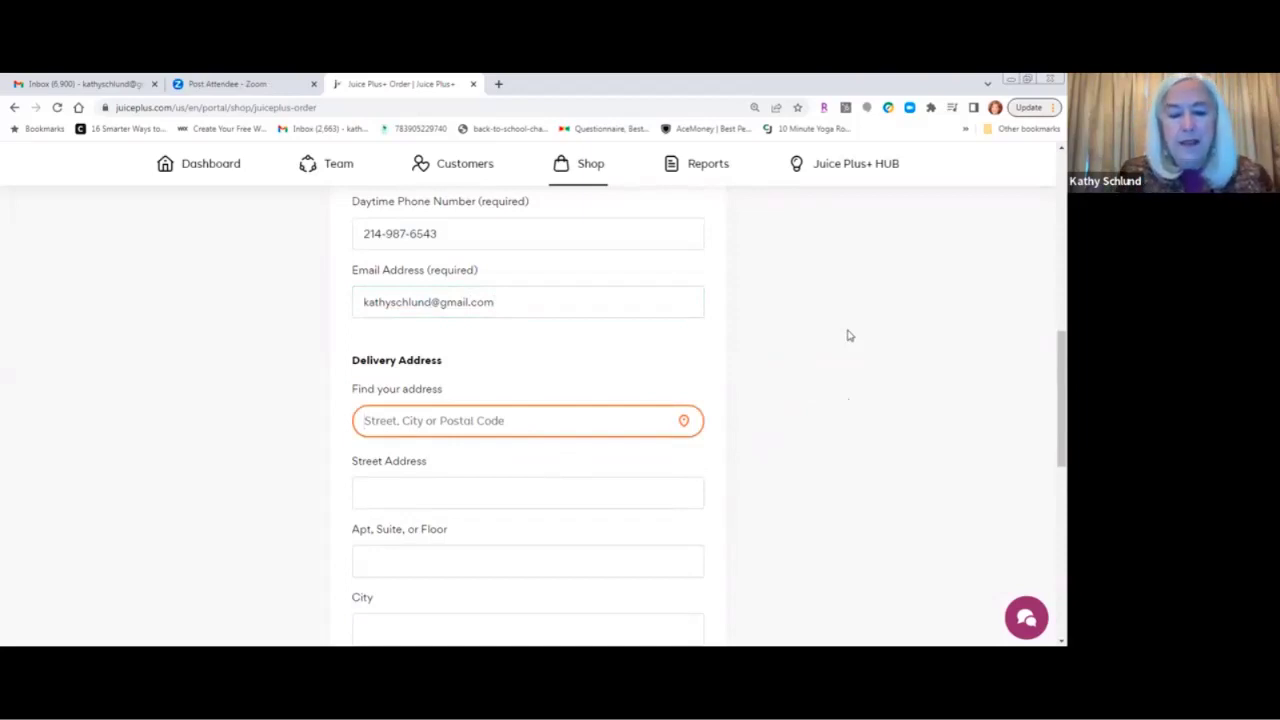
Choose the customer's delivery address from the suggestions and continue to the Products step.
type("567")
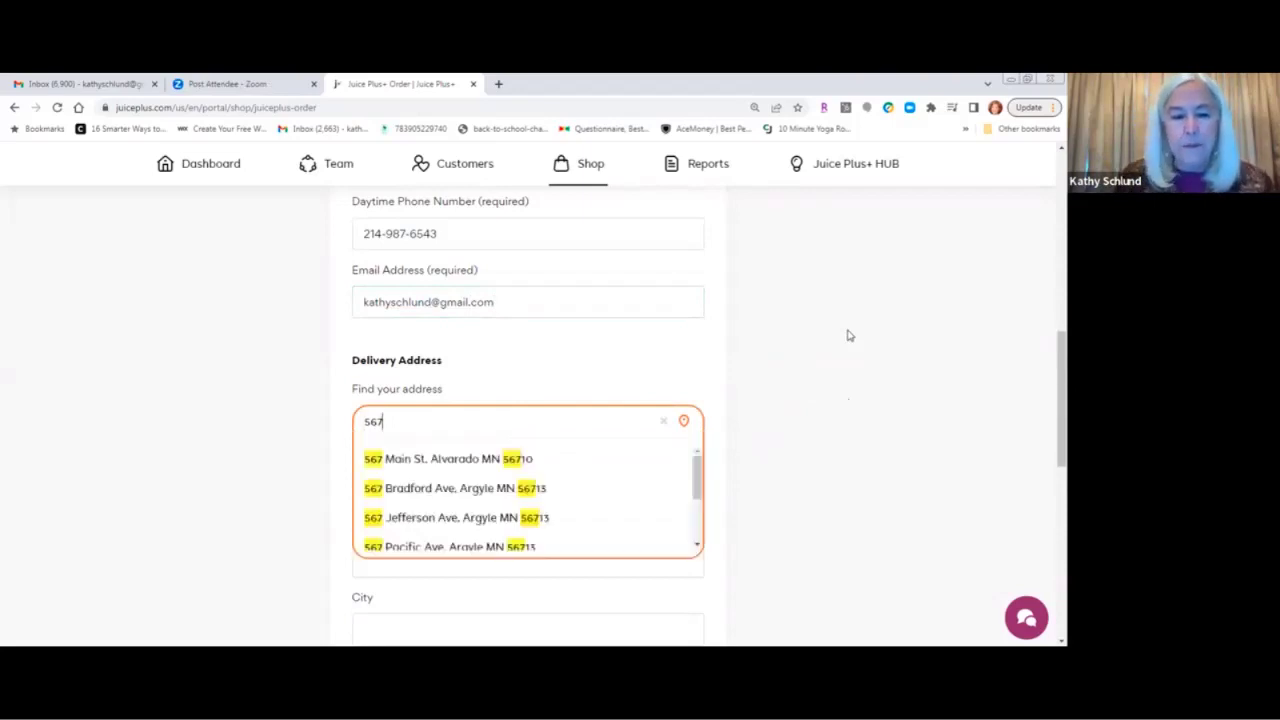
left_click(482, 462)
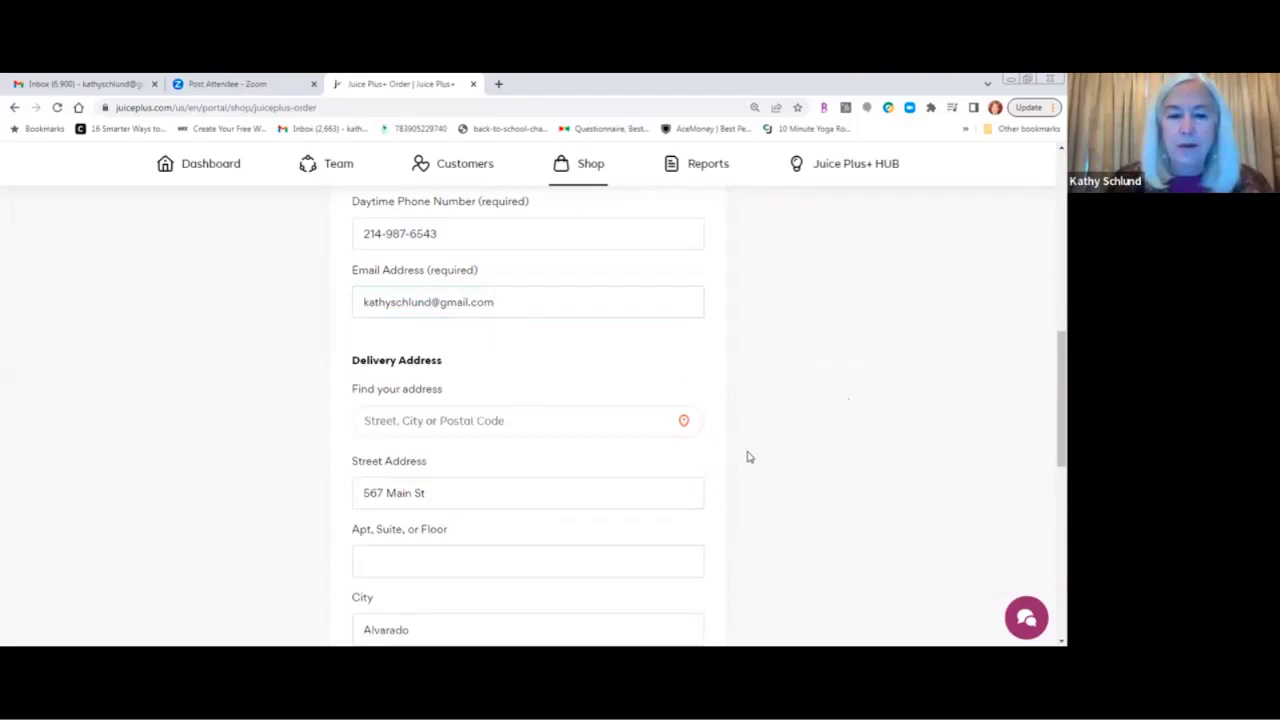
scroll(749, 457, "down", 2)
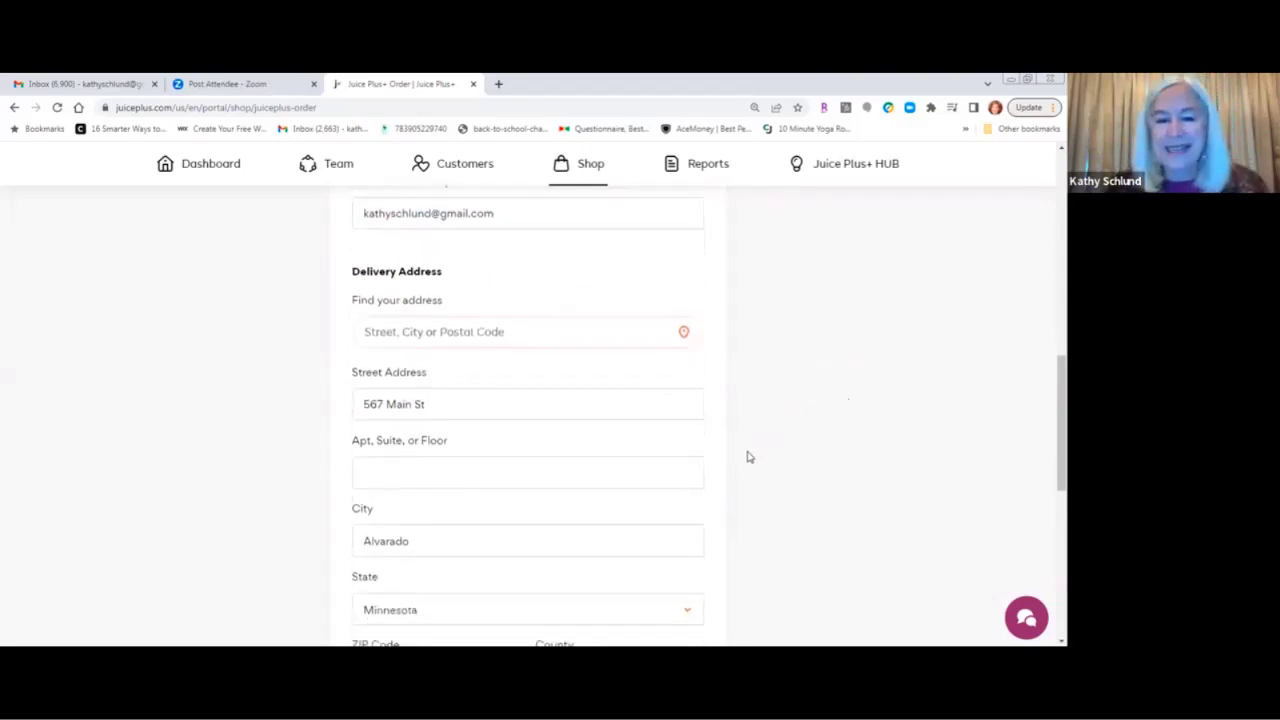
scroll(749, 457, "down", 2)
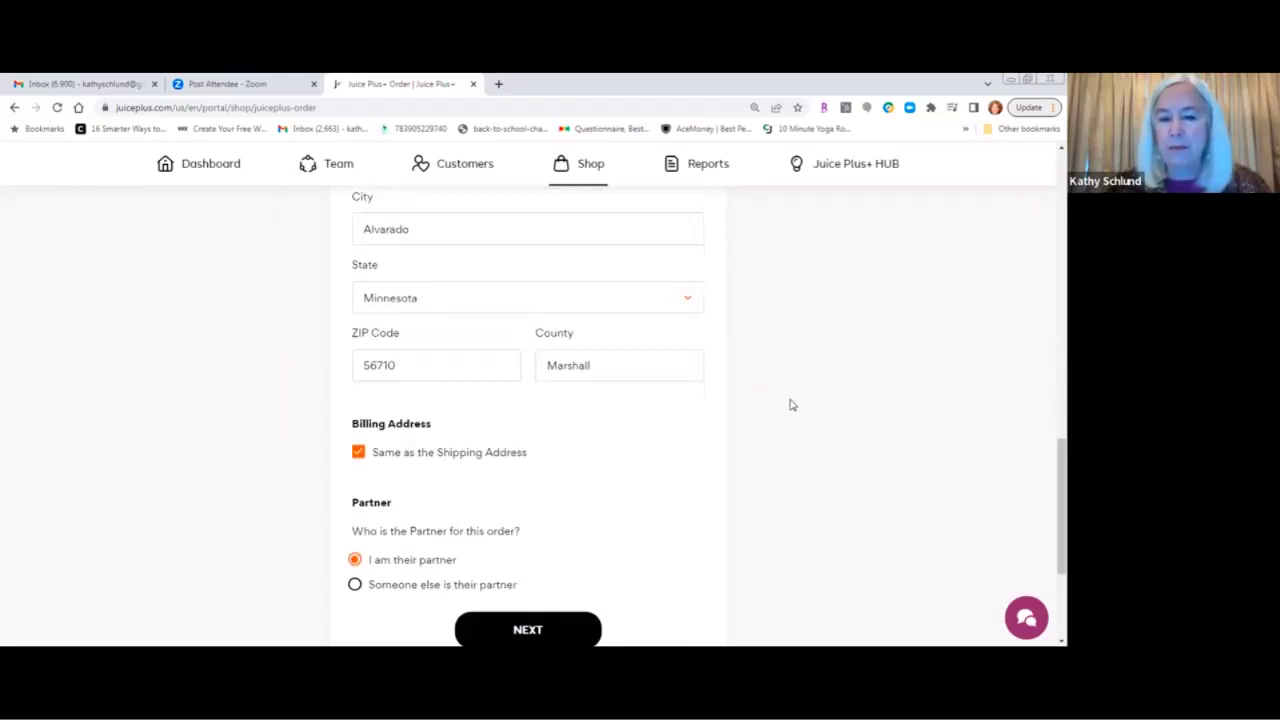
scroll(790, 404, "down", 1)
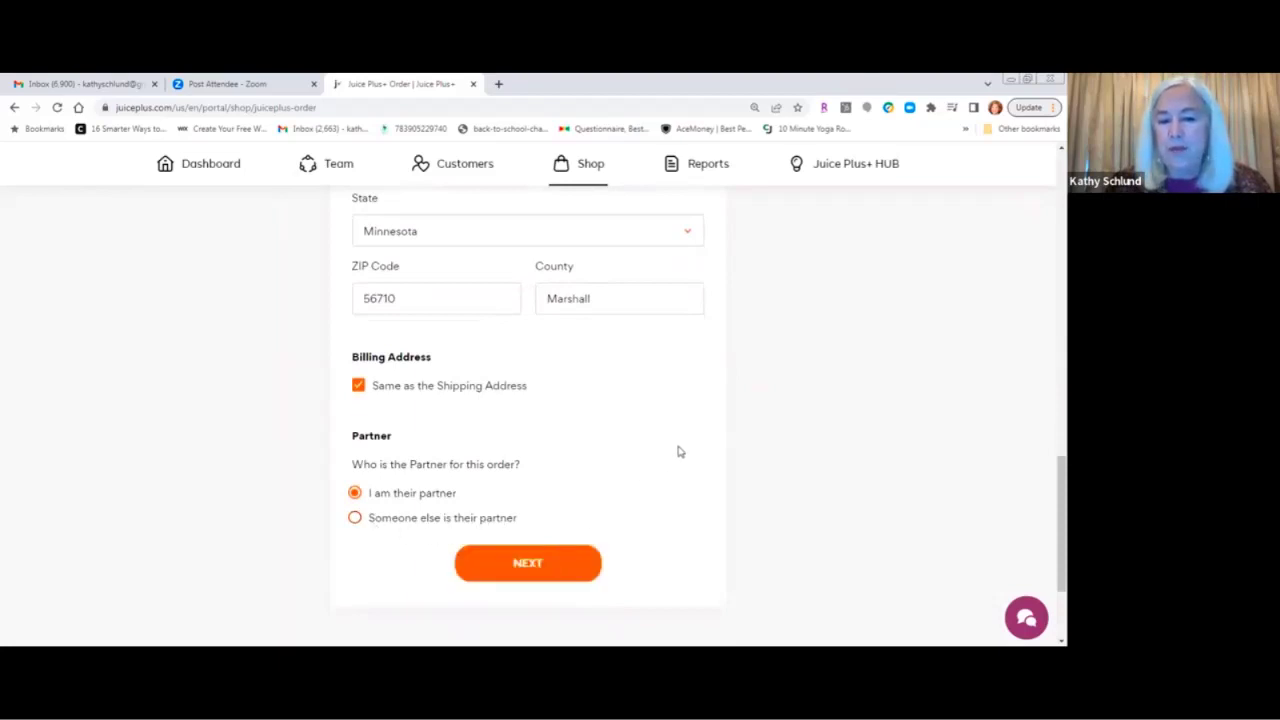
left_click(520, 566)
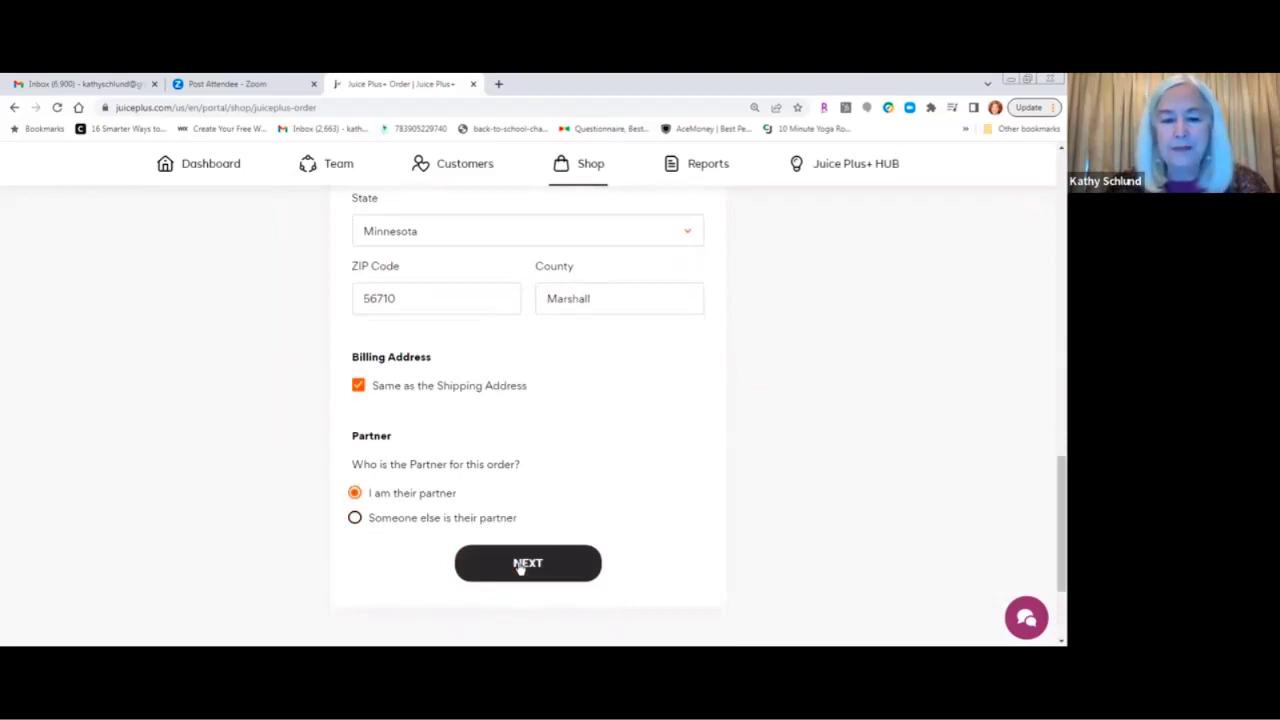
scroll(735, 442, "down", 3)
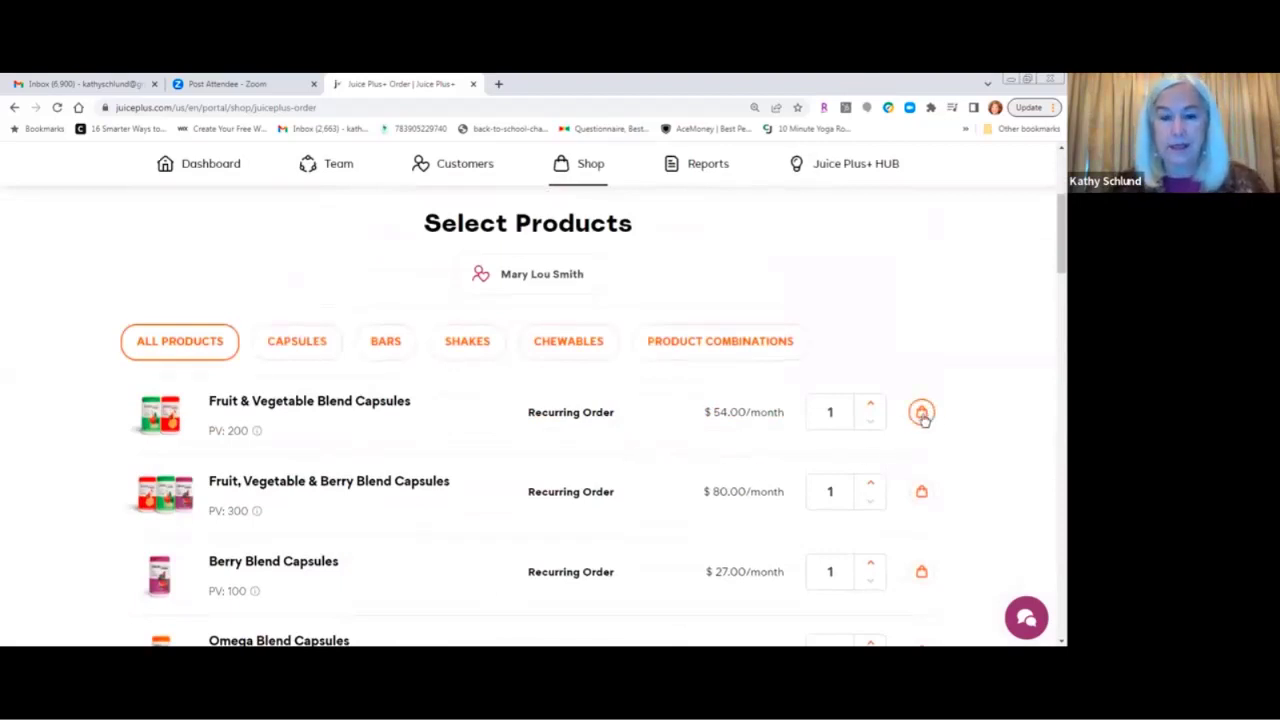
Add Fruit & Vegetable Blend Capsules, Omega Blend Capsules and Dark Chocolate + Fig bars as recurring items.
left_click(921, 412)
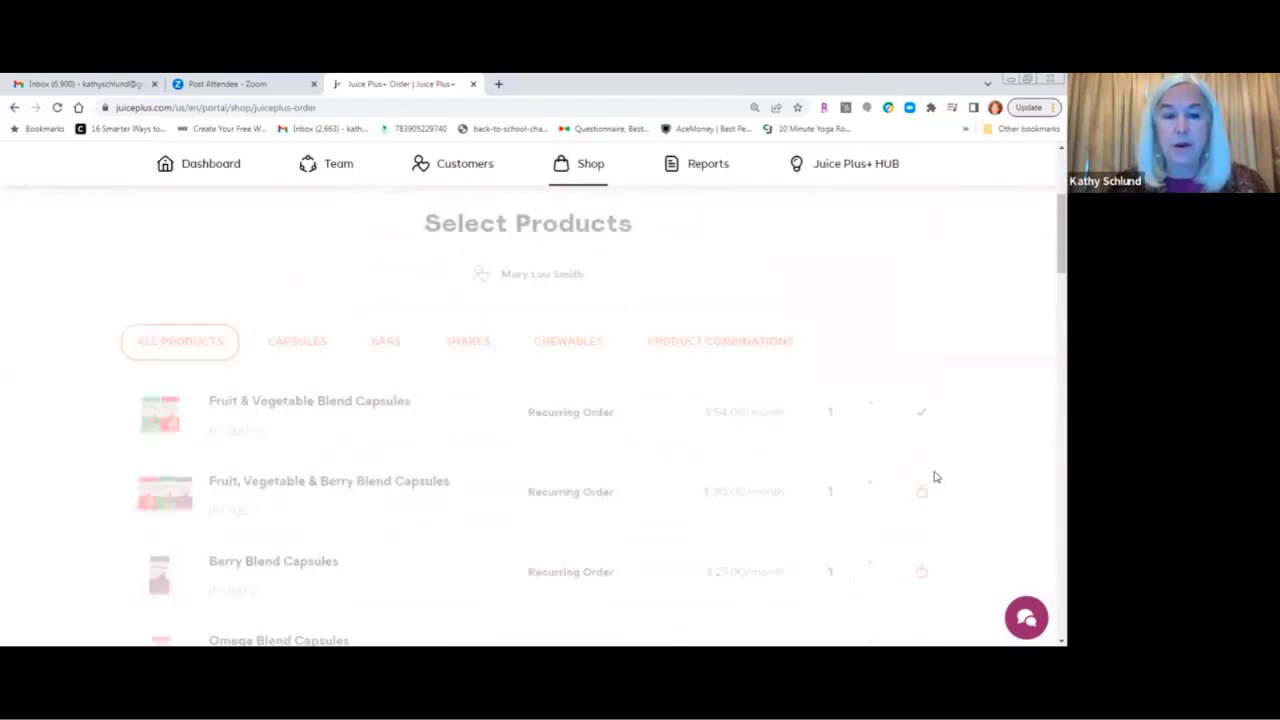
scroll(934, 477, "down", 3)
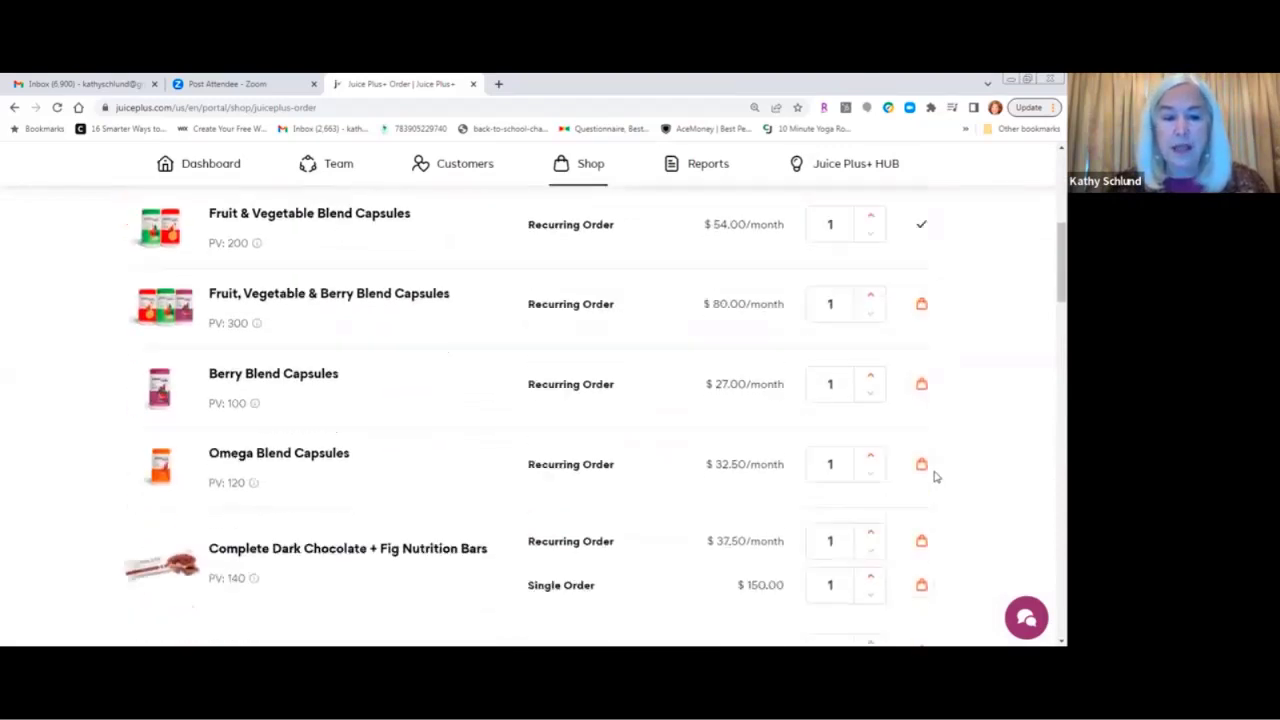
left_click(921, 451)
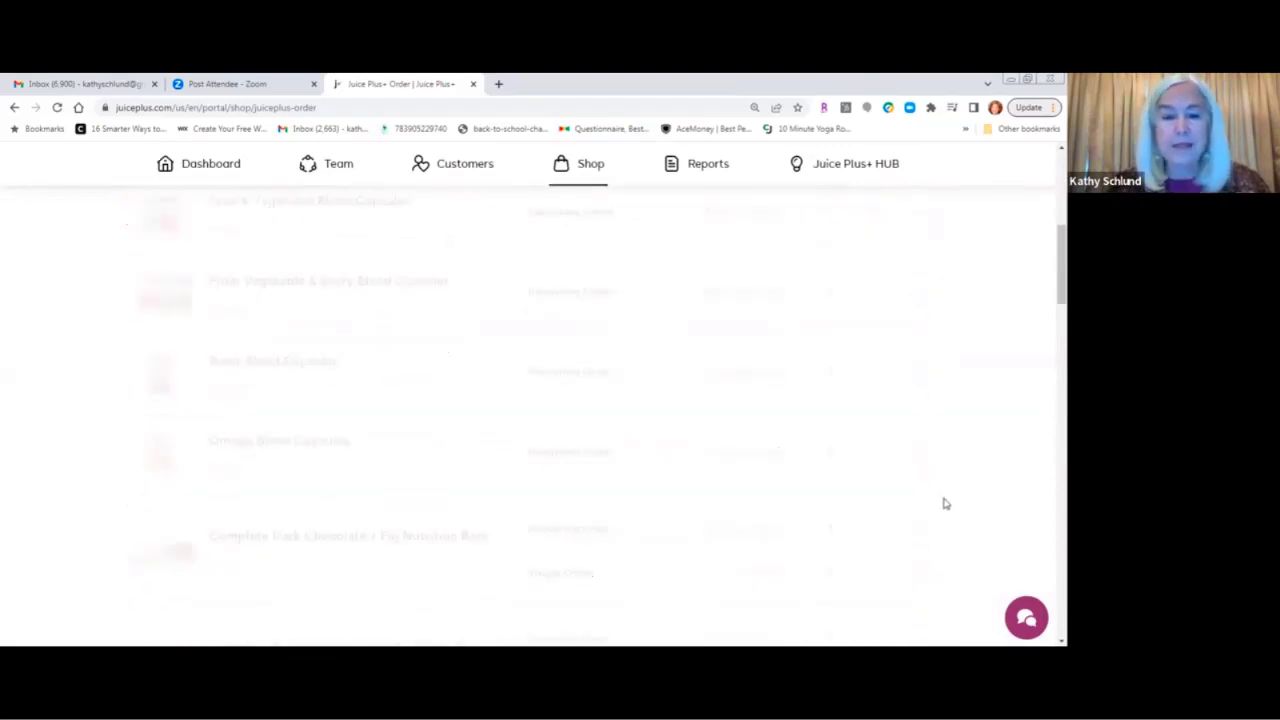
scroll(951, 506, "down", 2)
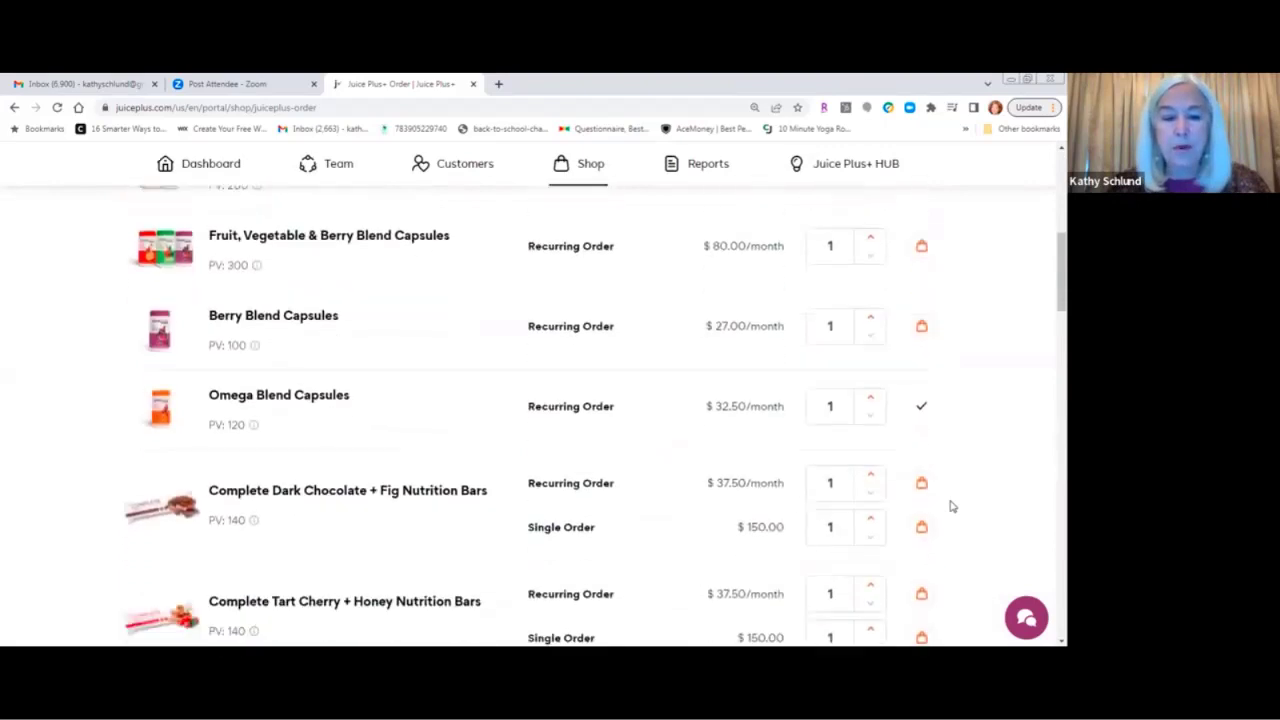
scroll(951, 506, "up", 1)
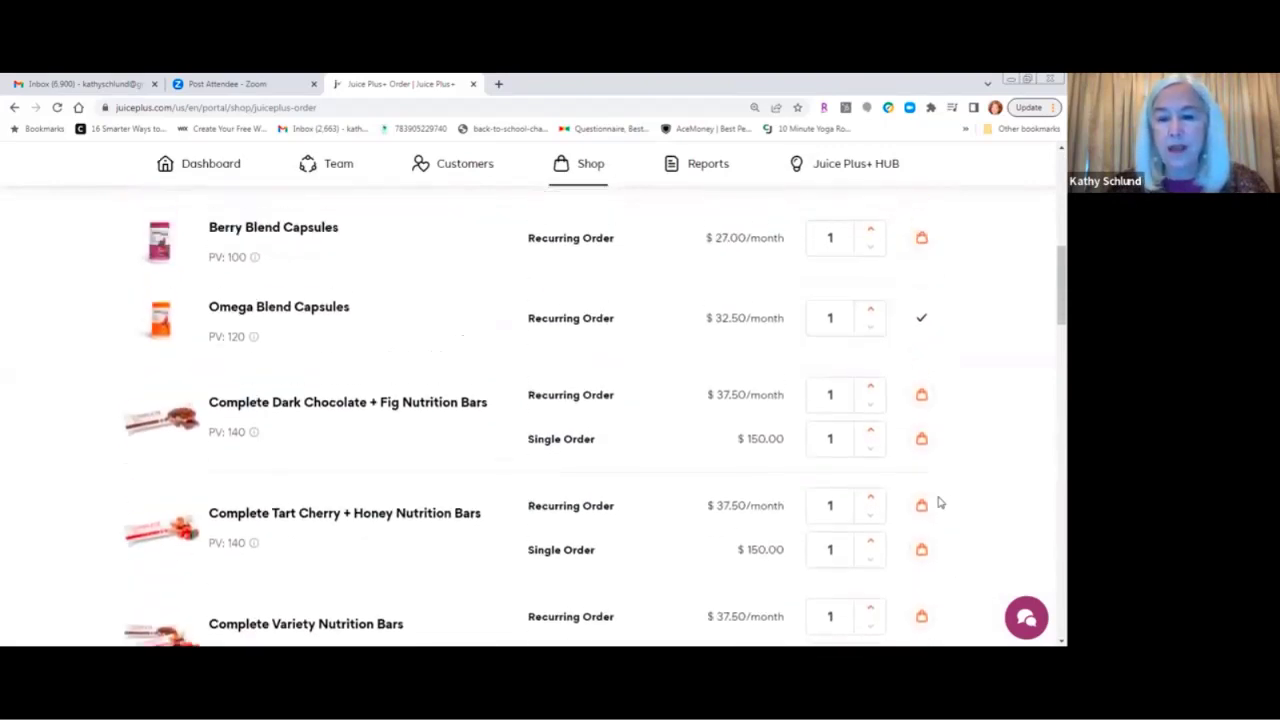
left_click(921, 397)
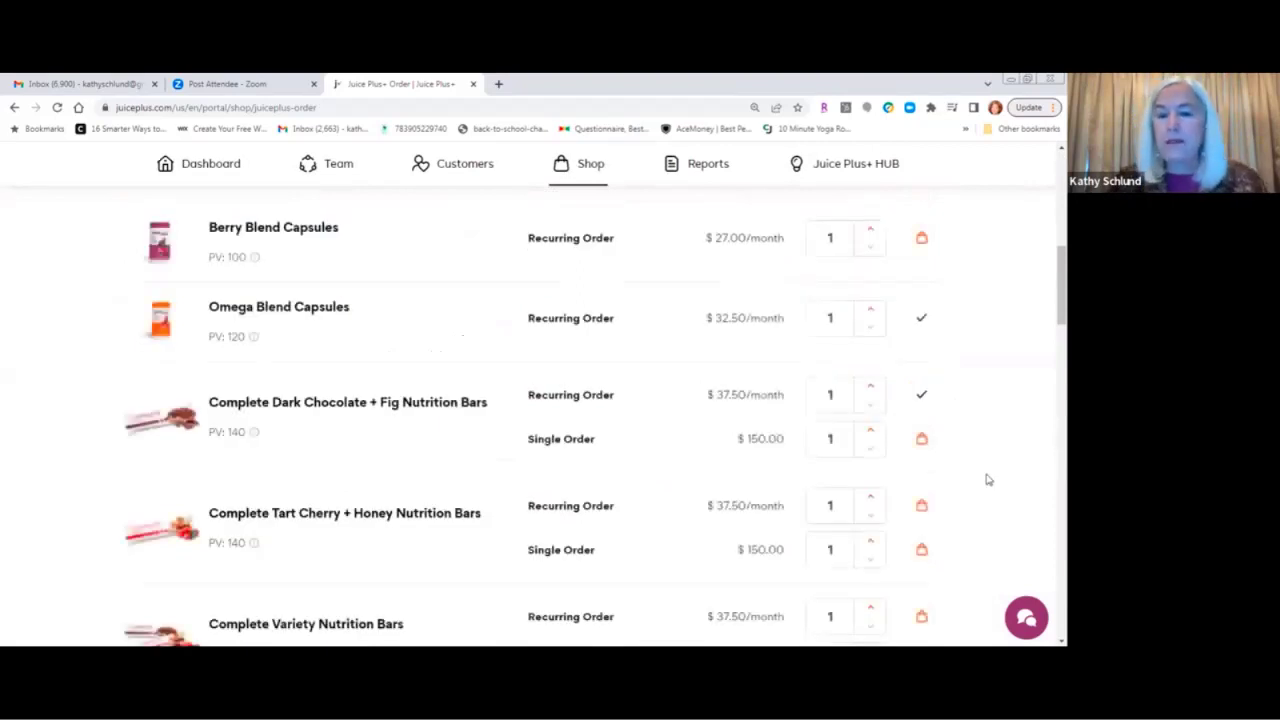
scroll(987, 480, "down", 10)
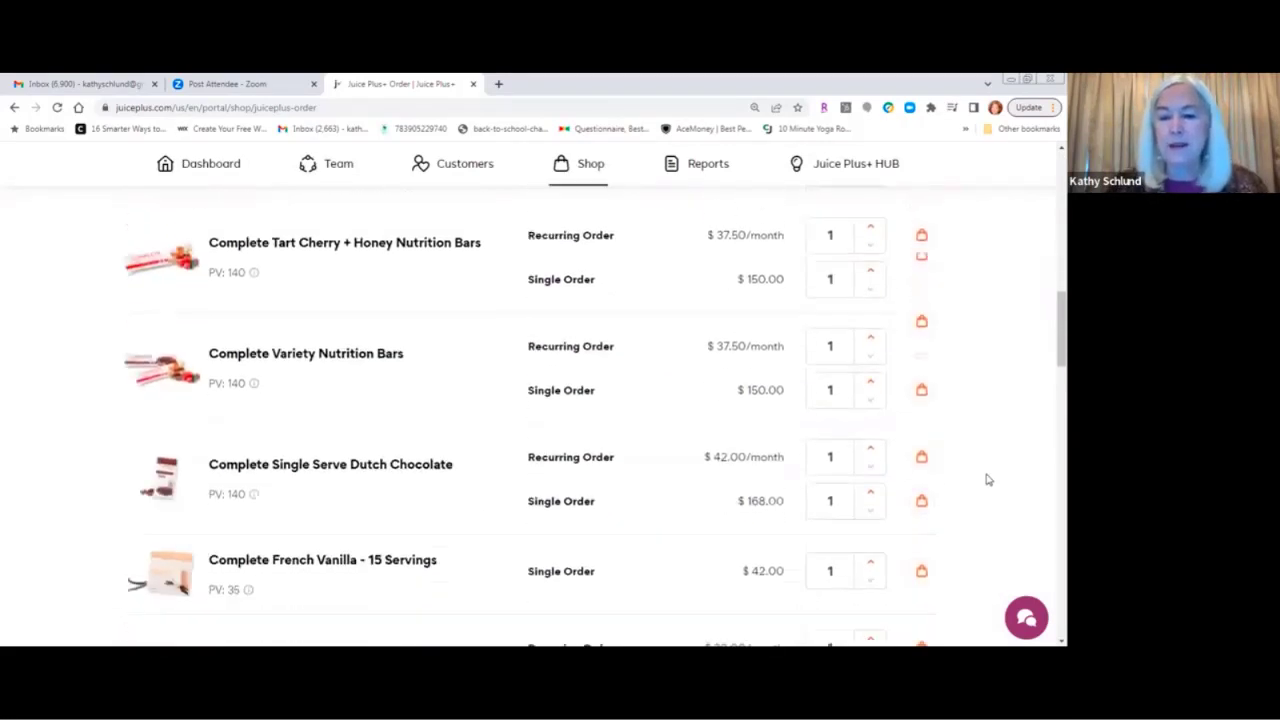
scroll(987, 480, "down", 10)
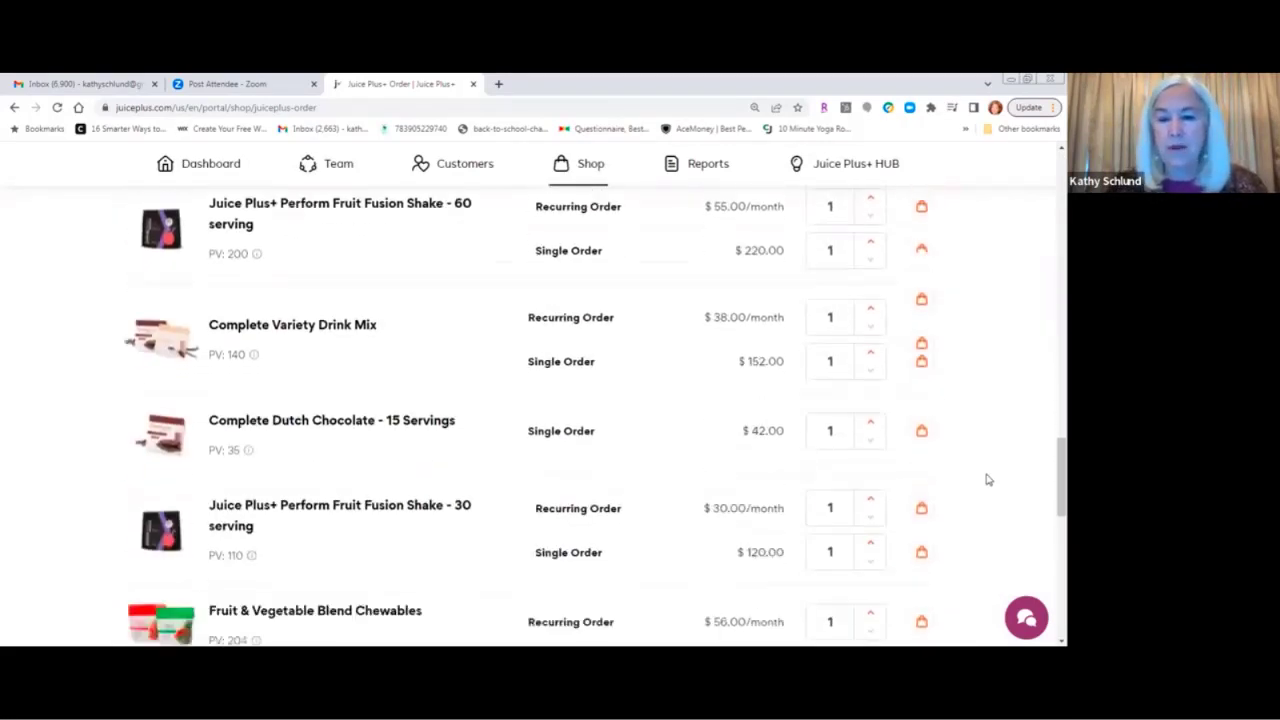
scroll(987, 480, "down", 5)
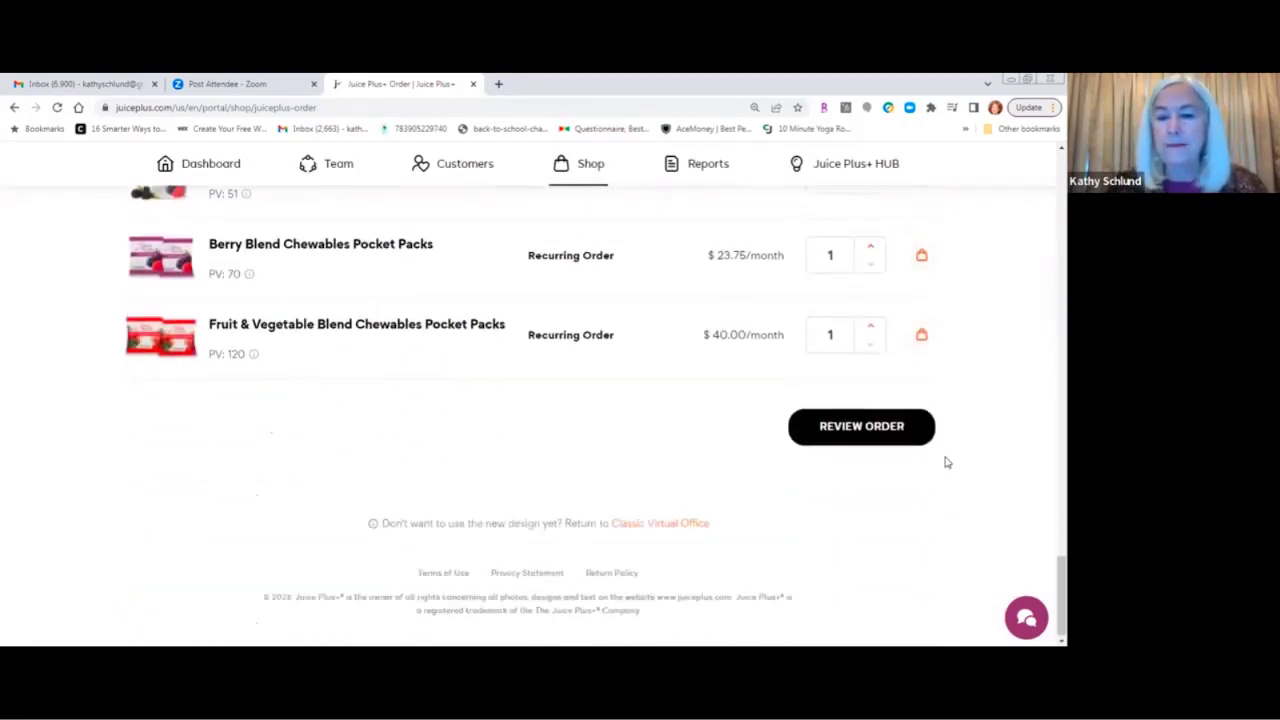
left_click(857, 431)
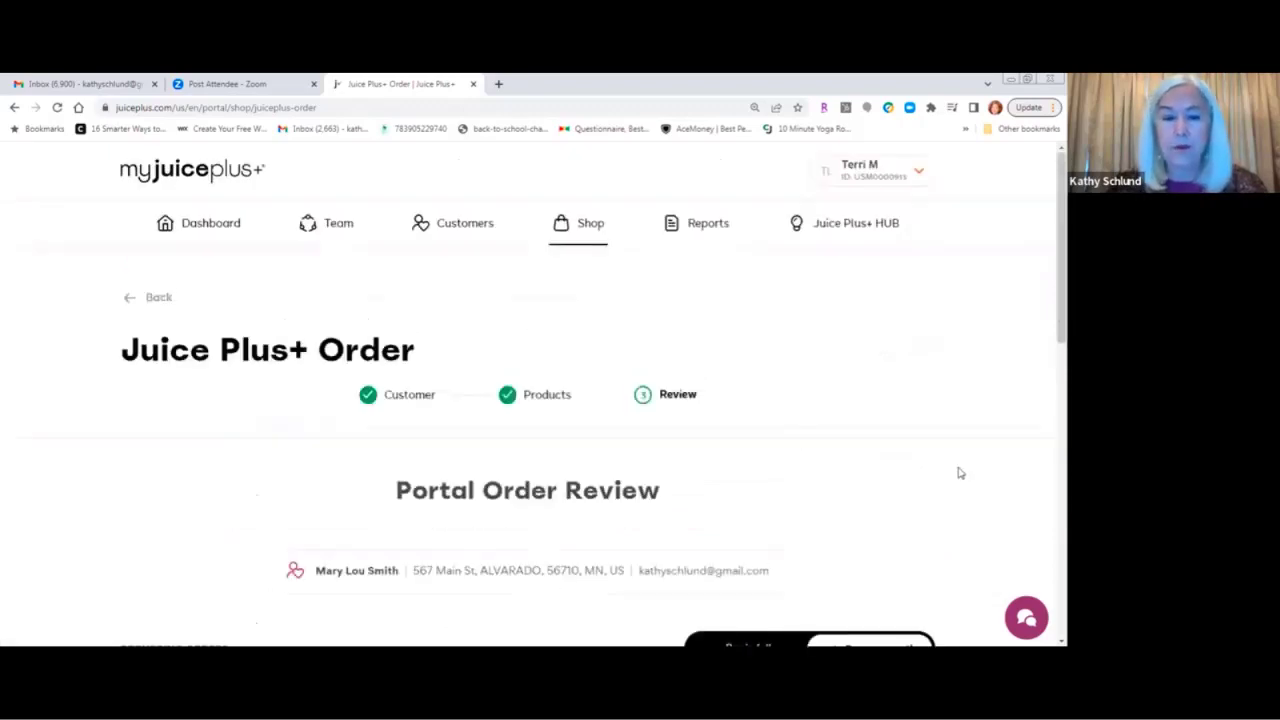
Scroll the order review down to the $124.00 monthly and $126.23 pay-now totals.
scroll(956, 478, "down", 3)
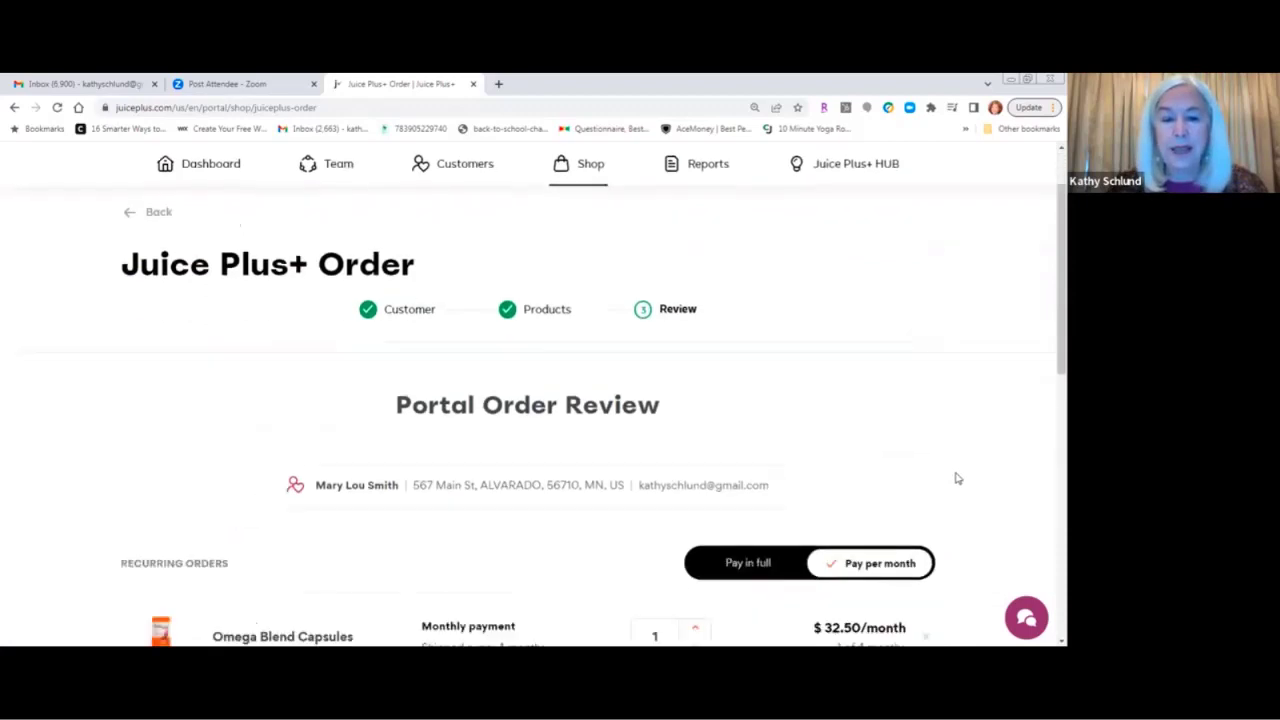
scroll(956, 478, "down", 3)
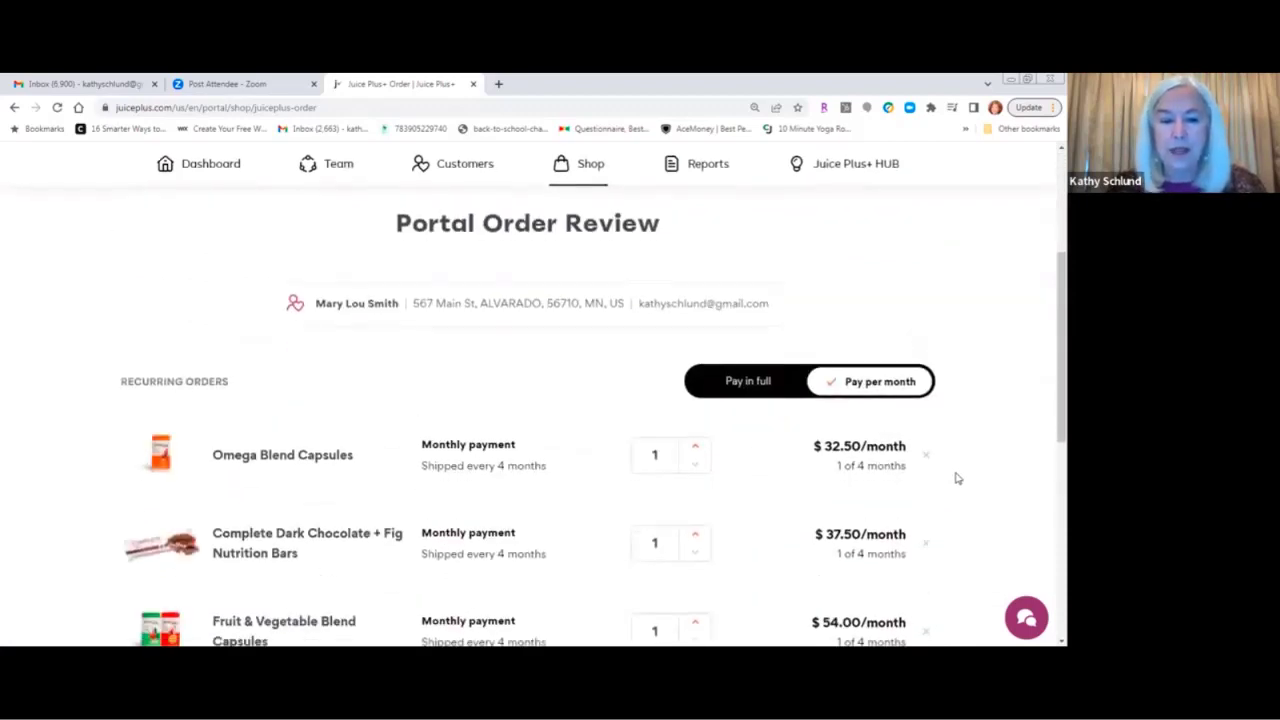
scroll(956, 478, "down", 2)
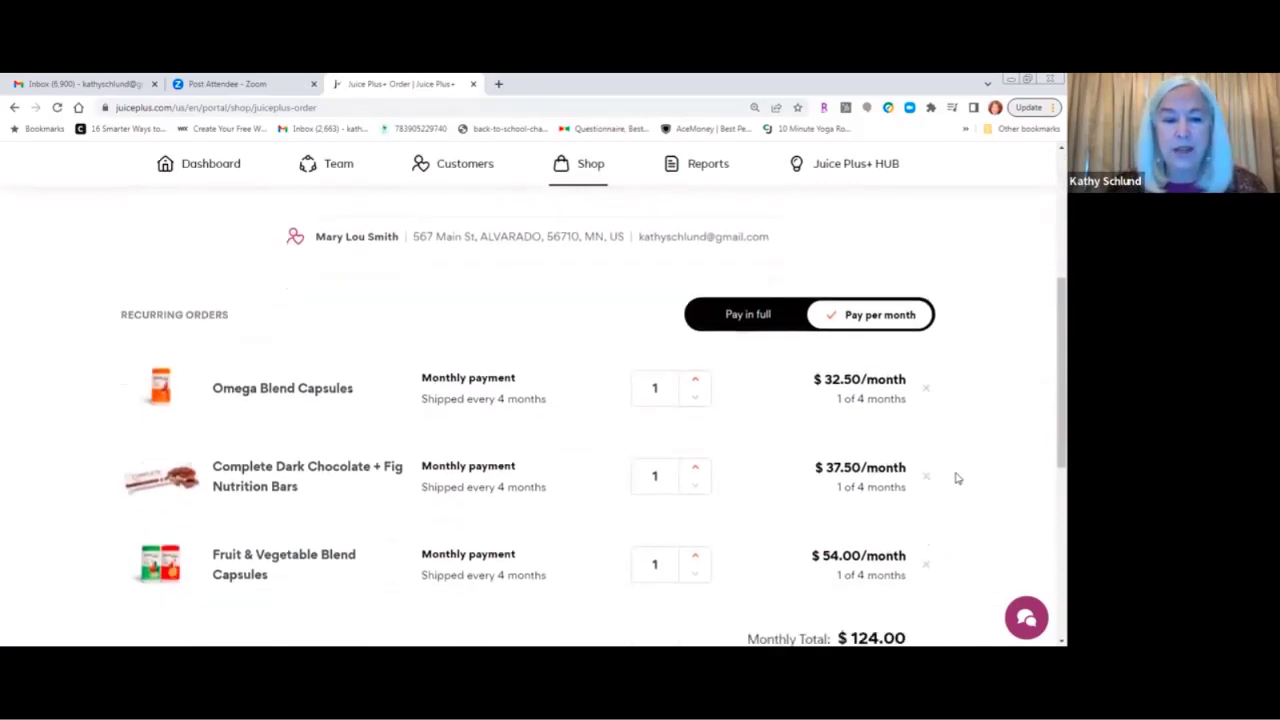
scroll(956, 478, "down", 3)
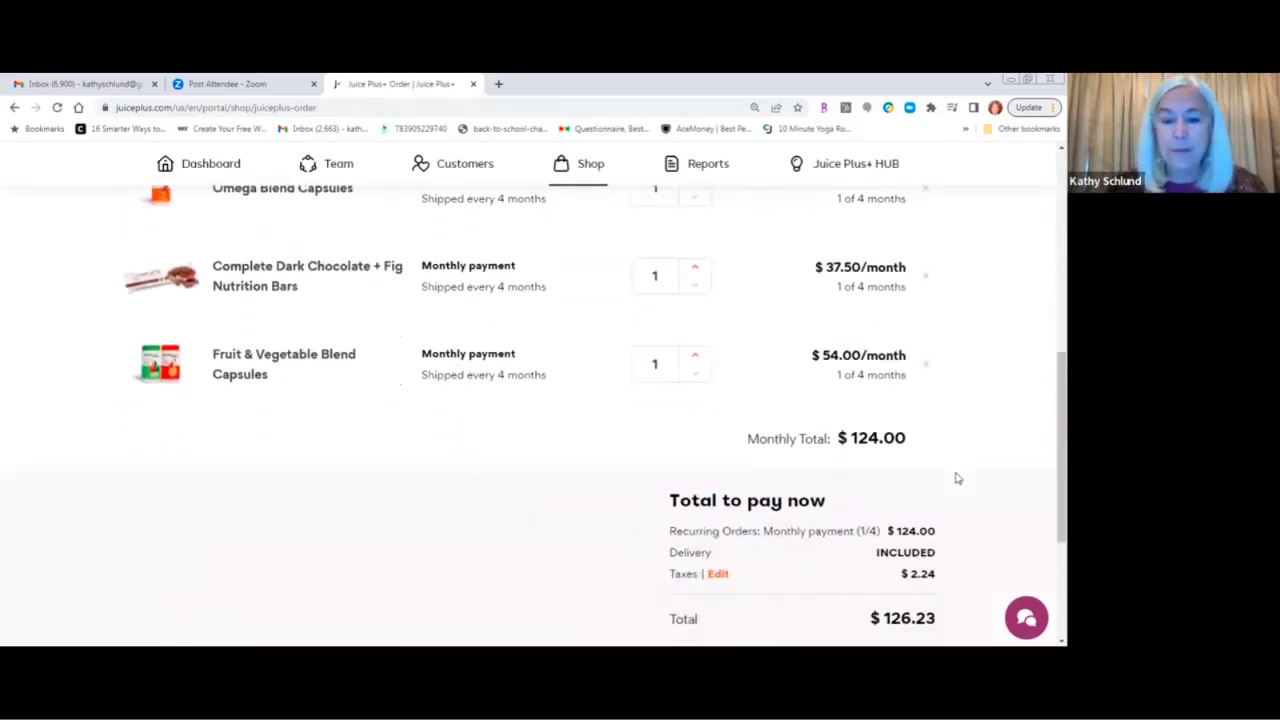
scroll(956, 478, "down", 2)
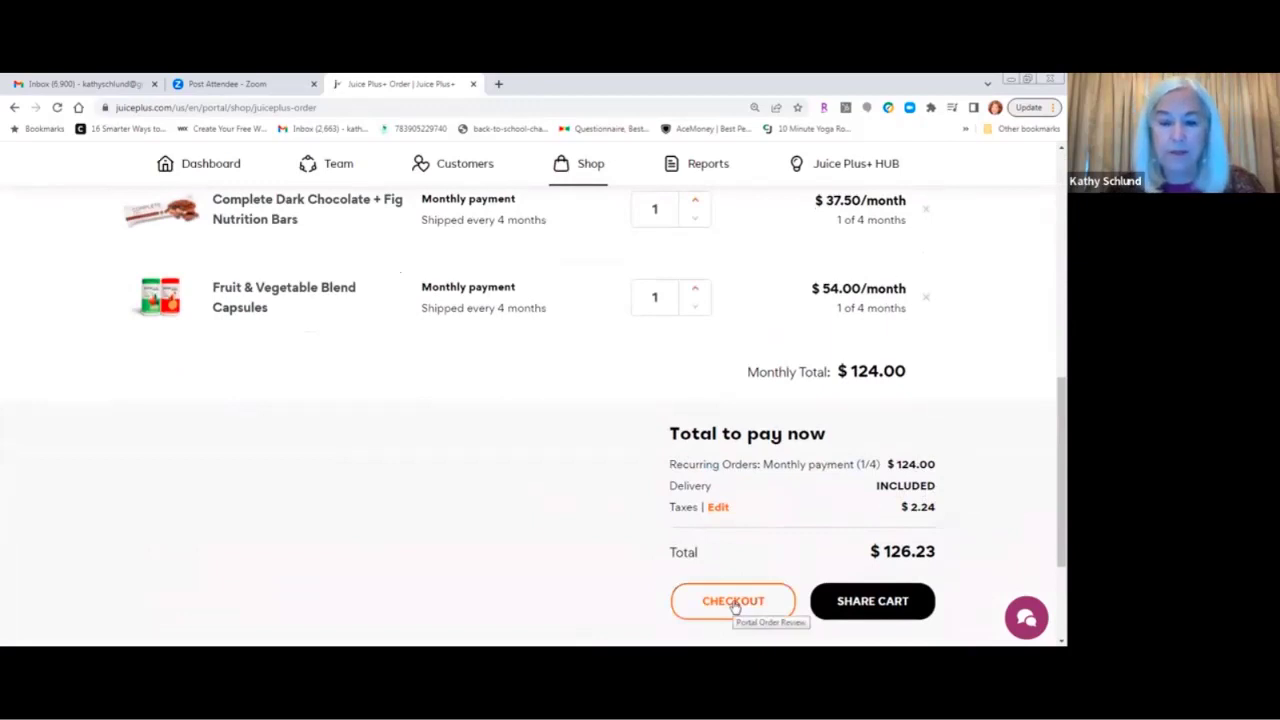
Share the order as a cart, copy its link, and choose e-mail sharing.
left_click(873, 603)
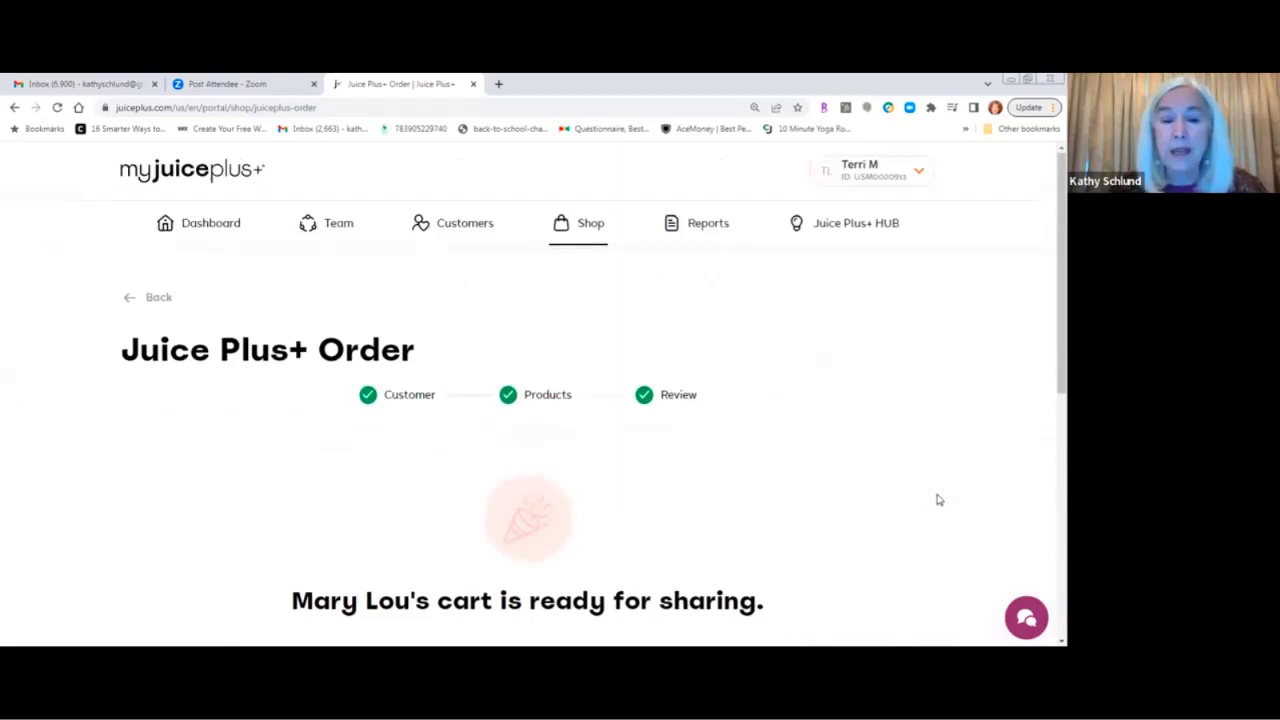
scroll(938, 500, "down", 2)
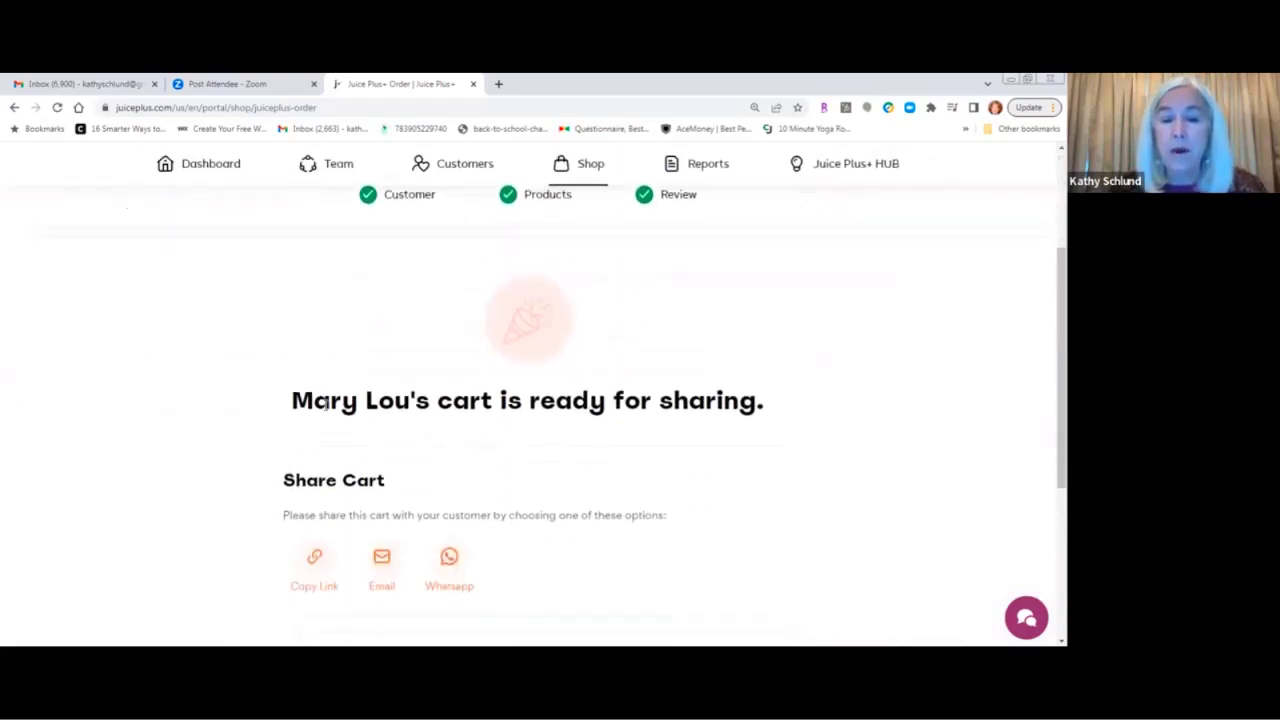
scroll(798, 415, "down", 1)
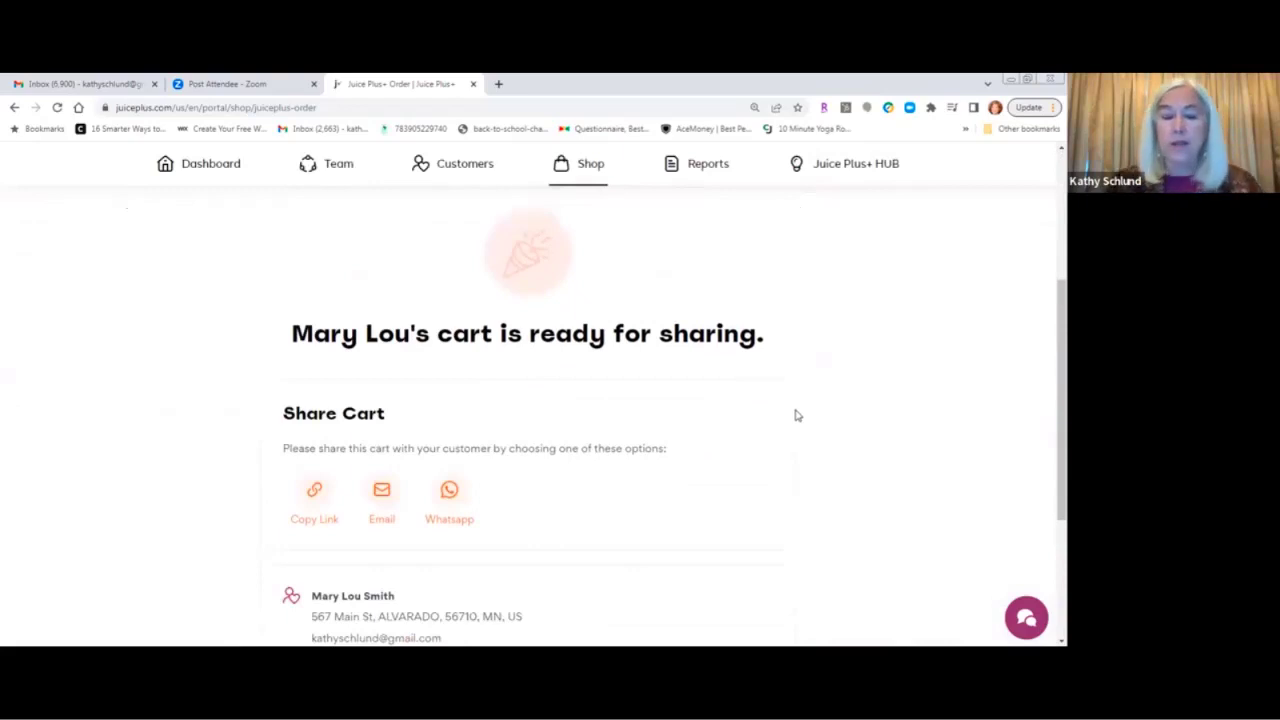
scroll(798, 415, "down", 2)
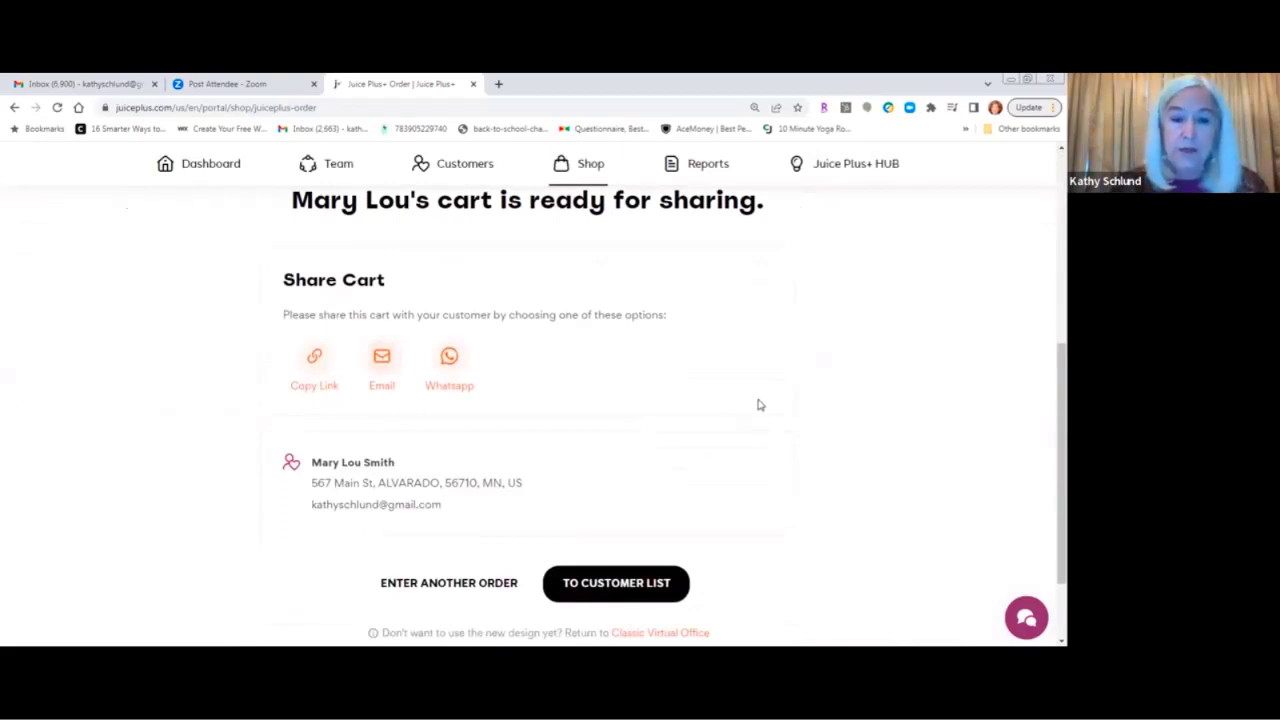
left_click(314, 354)
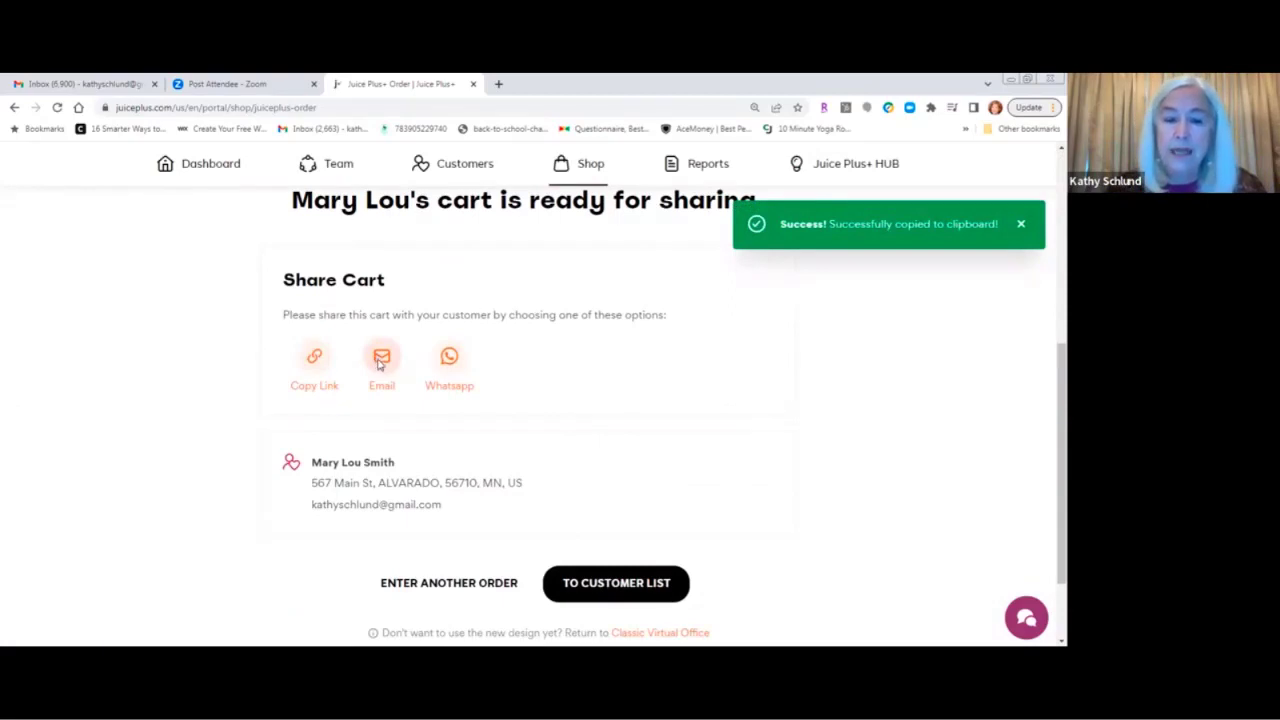
left_click(381, 360)
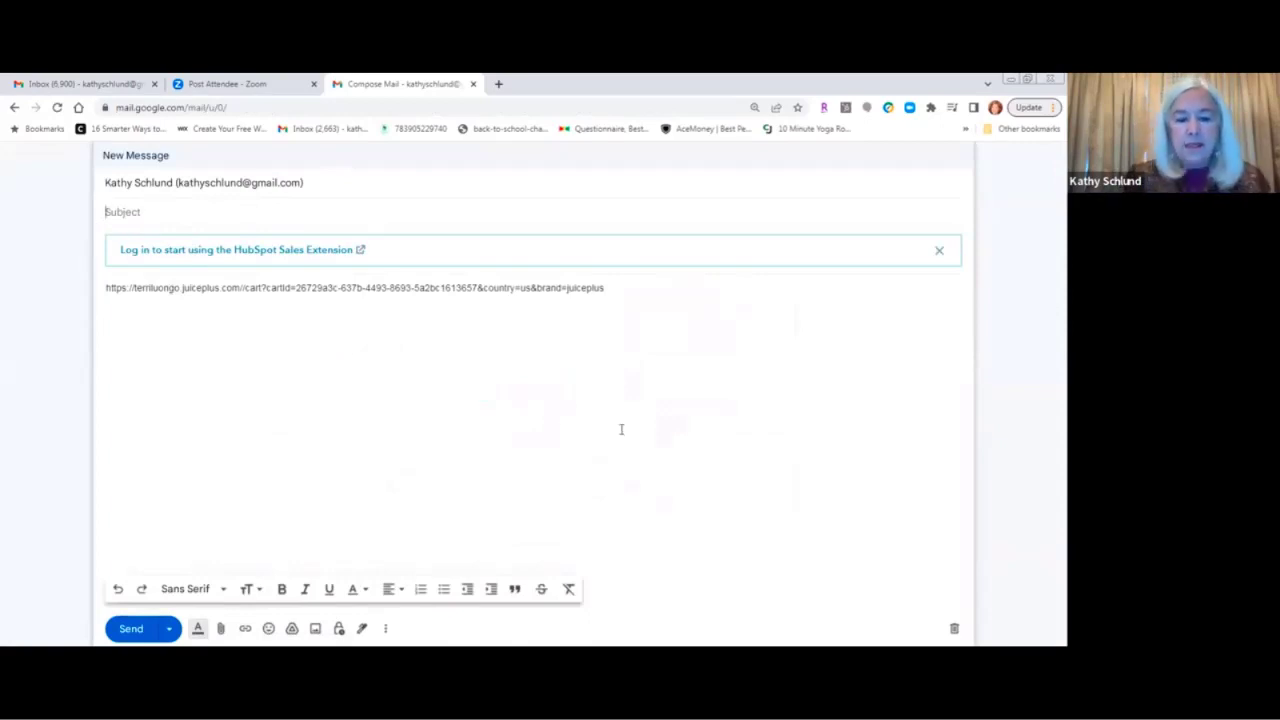
Type the subject 'New Juice Plus Product Order is Waiting for You' and select it.
type("New Juice P")
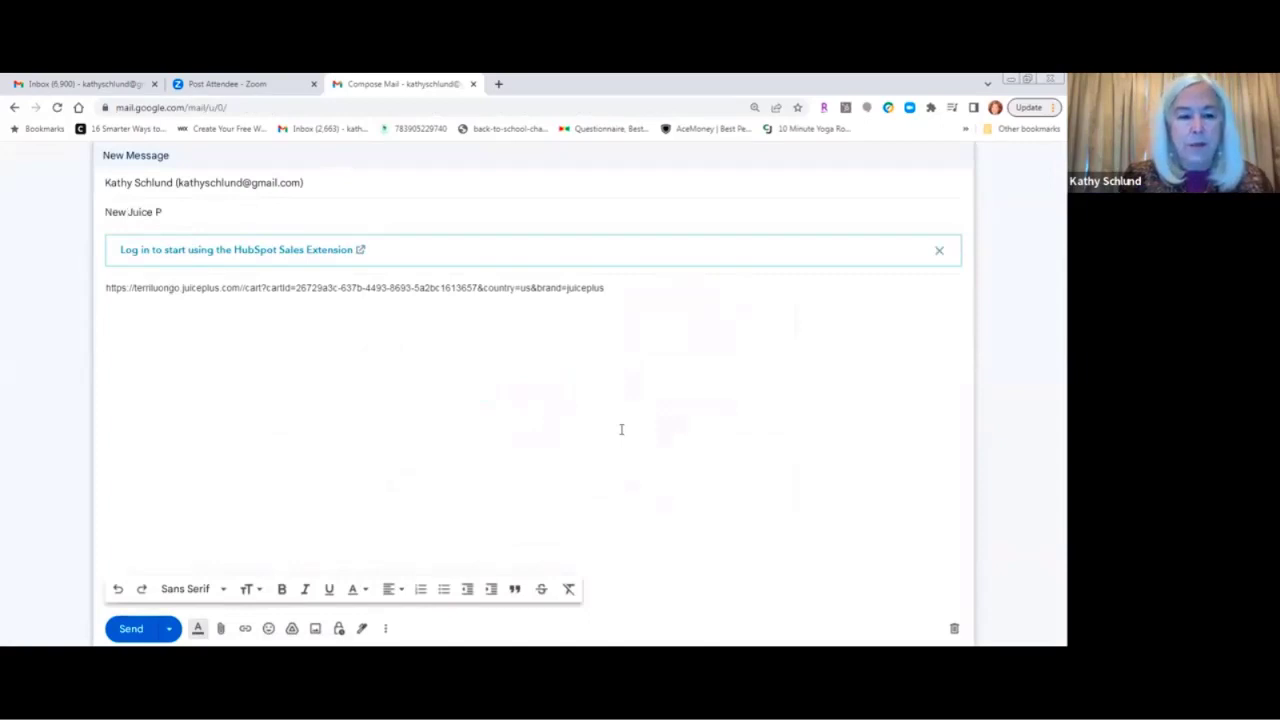
type("lus P")
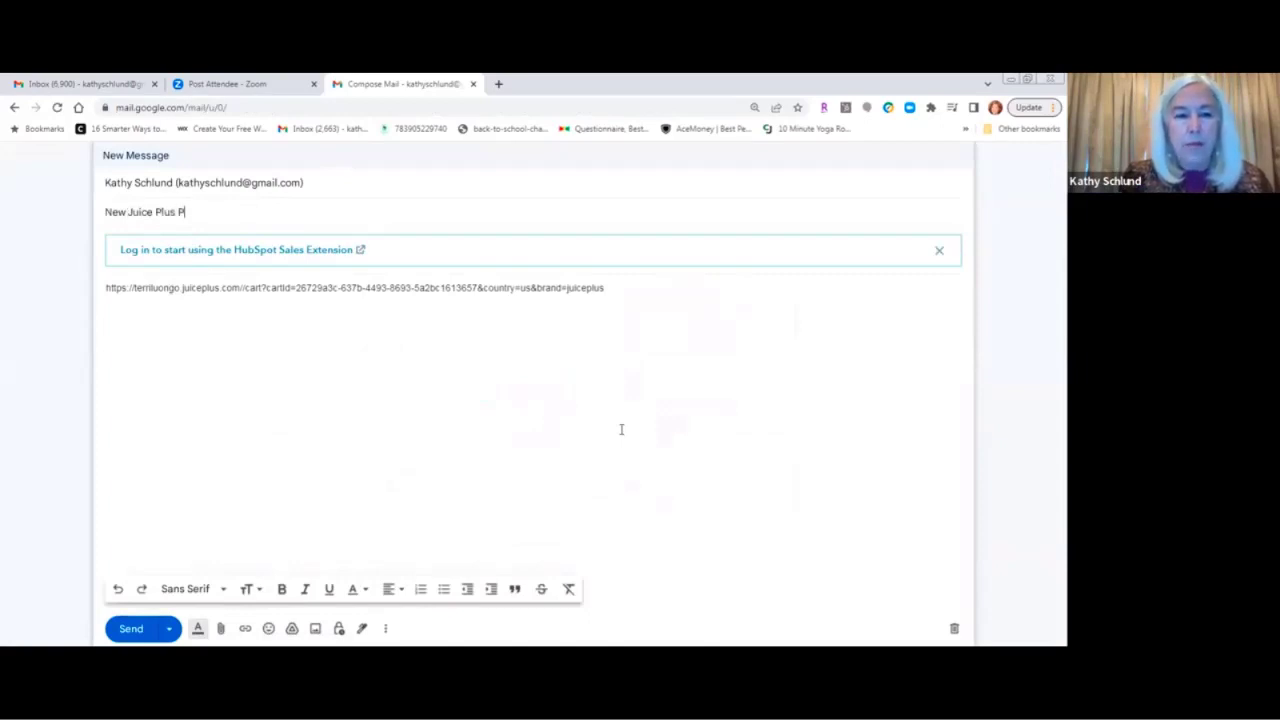
type("roduc")
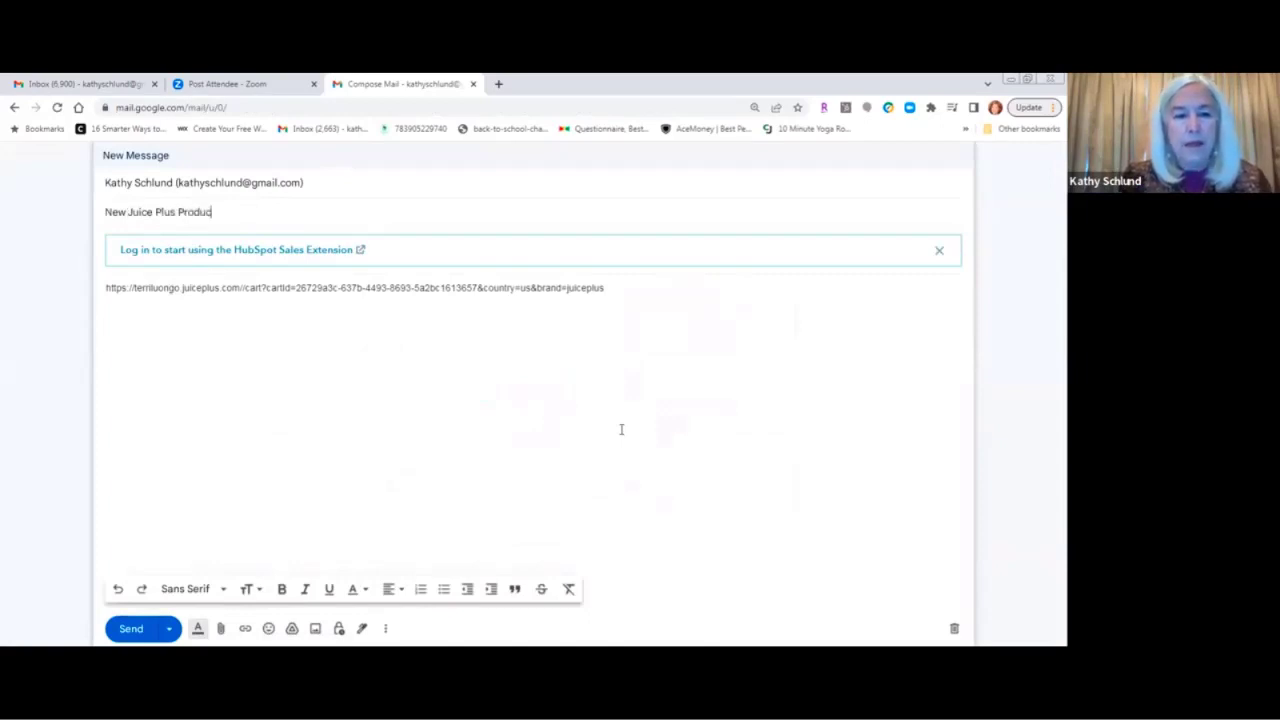
type("t Order ")
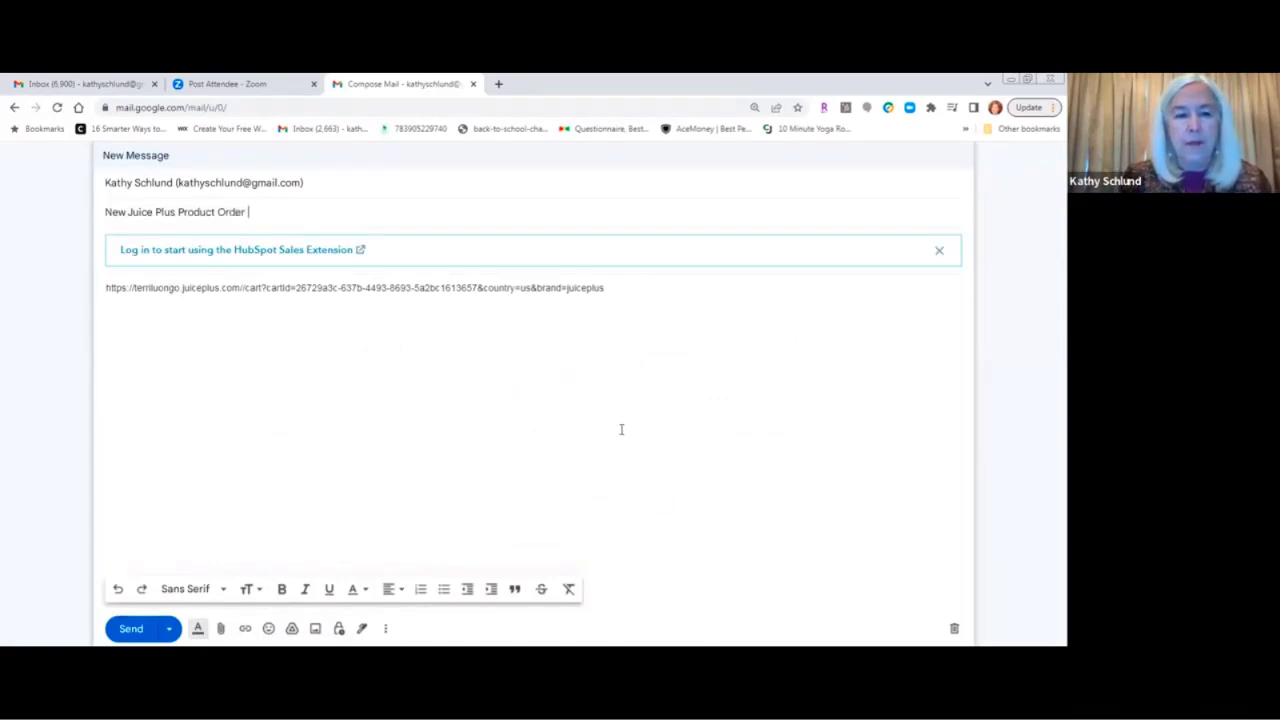
type("is Waiting")
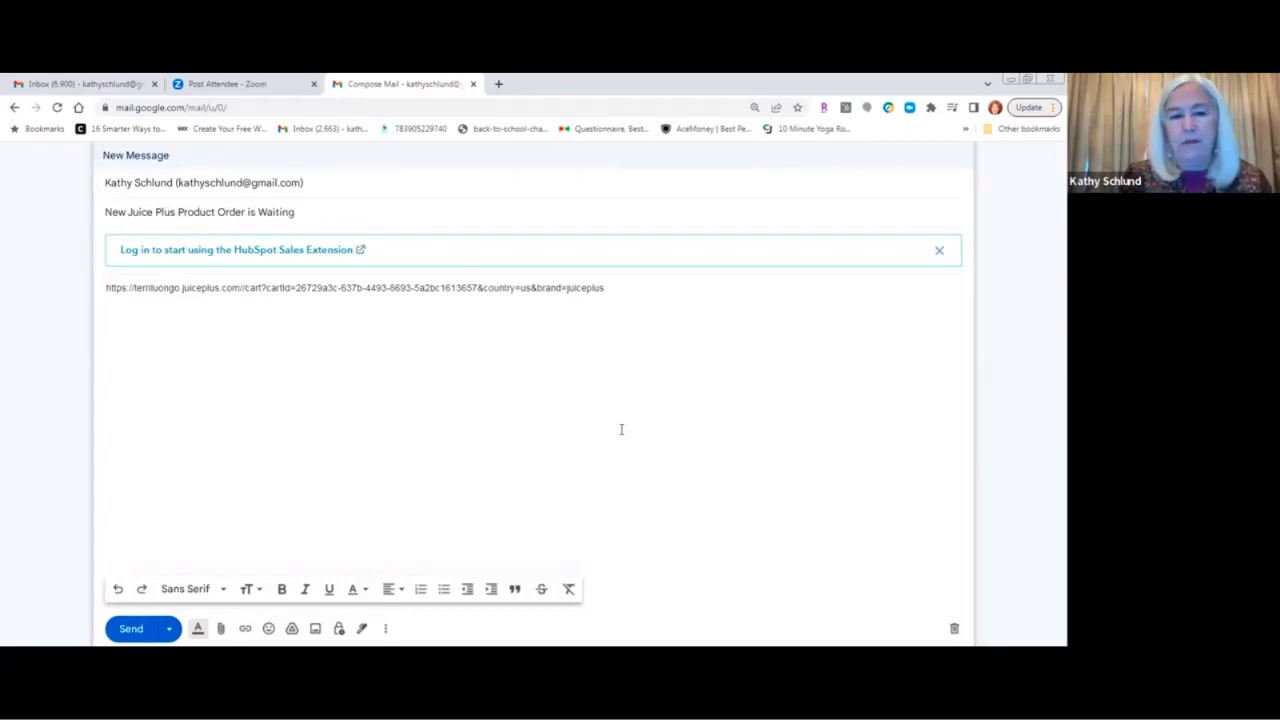
type(" for You")
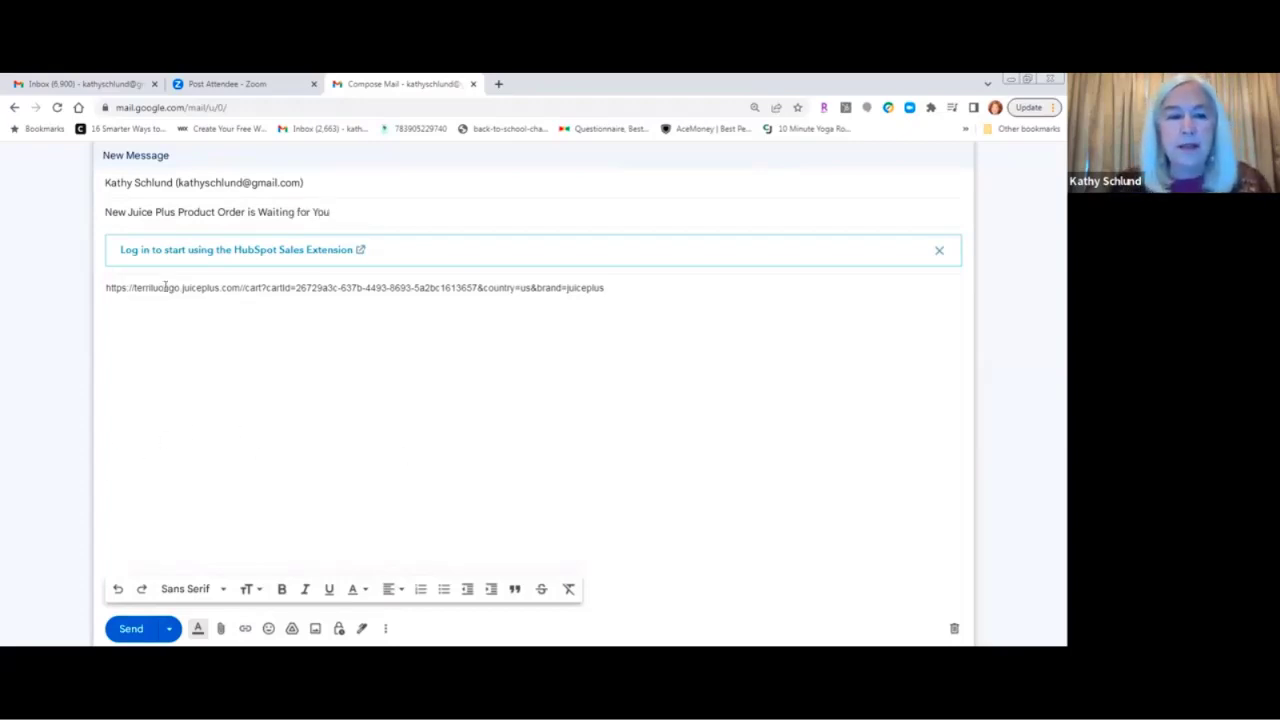
left_click_drag(374, 217, 94, 221)
key("ctrl+c")
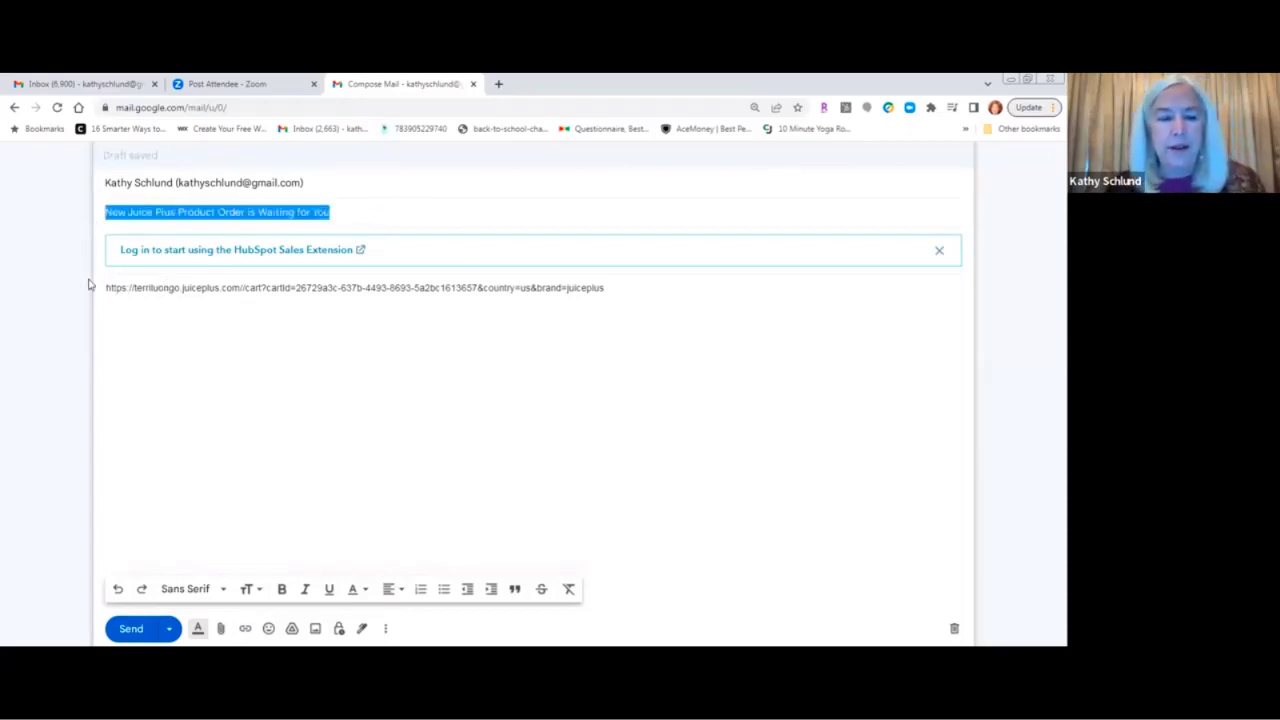
Add a greeting above the link saying this is the order set up for the customer.
left_click(105, 288)
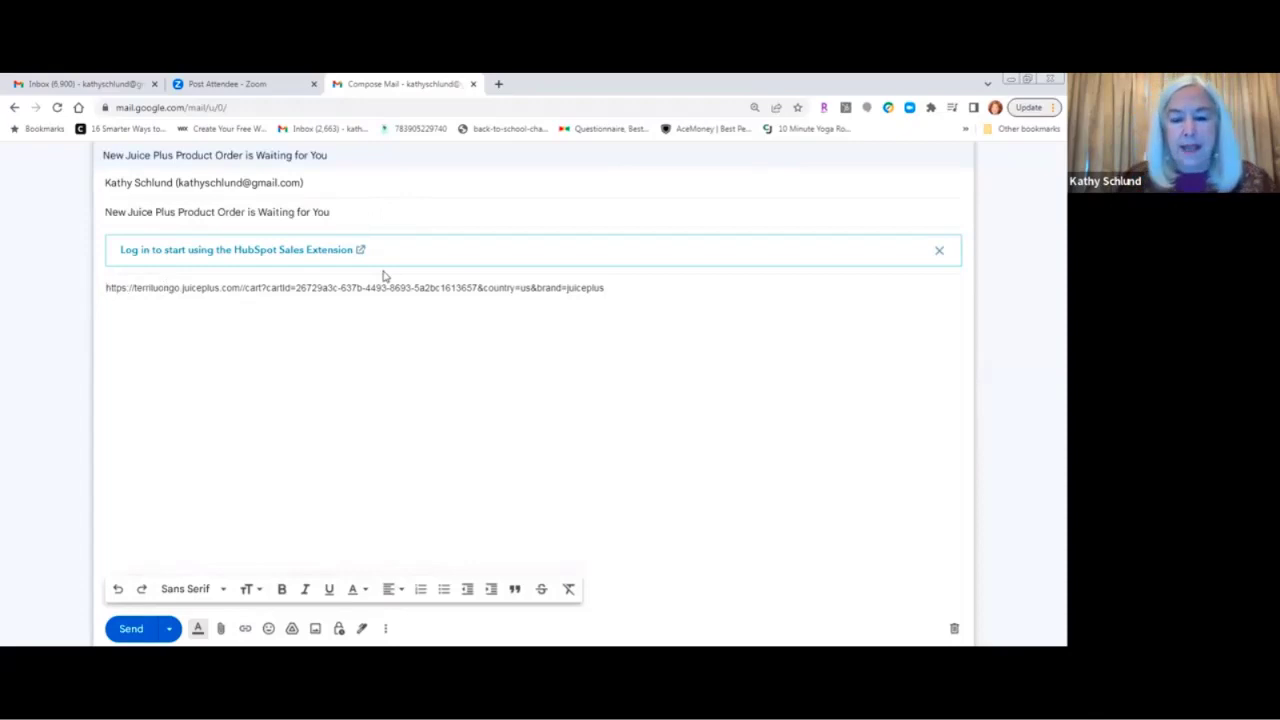
key("Return")
key("Return")
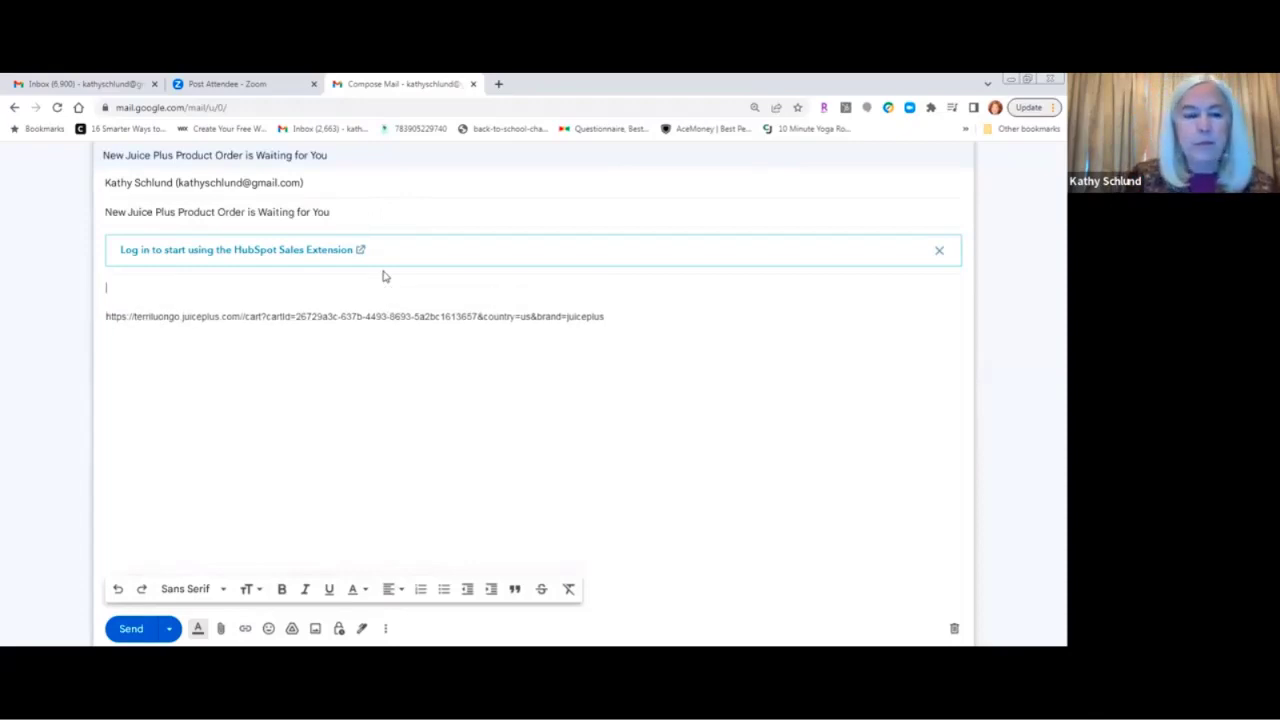
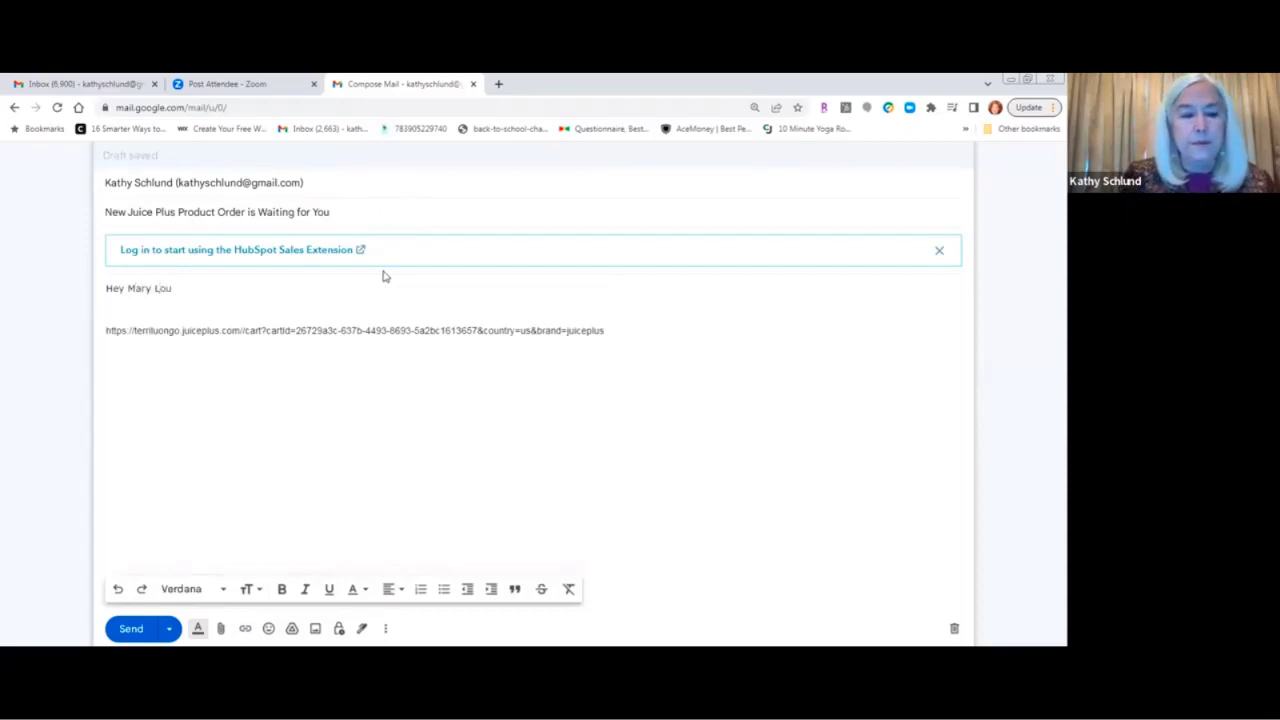
type(",")
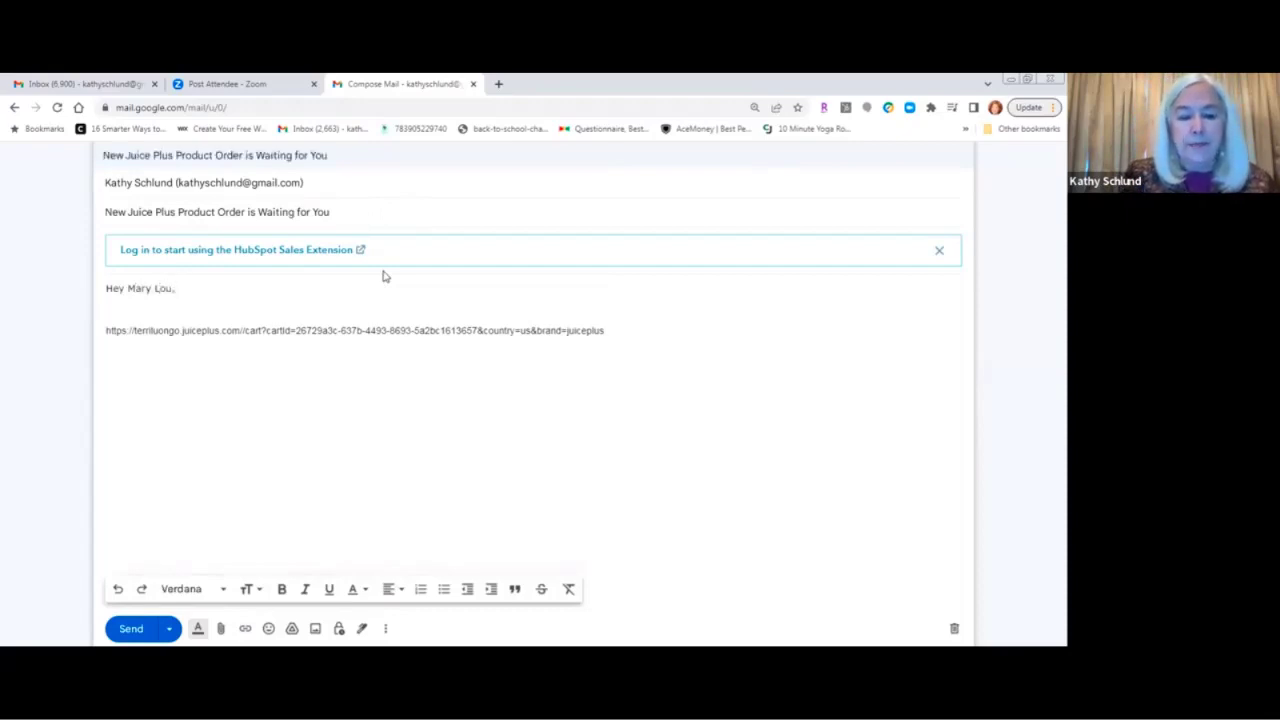
type(" here")
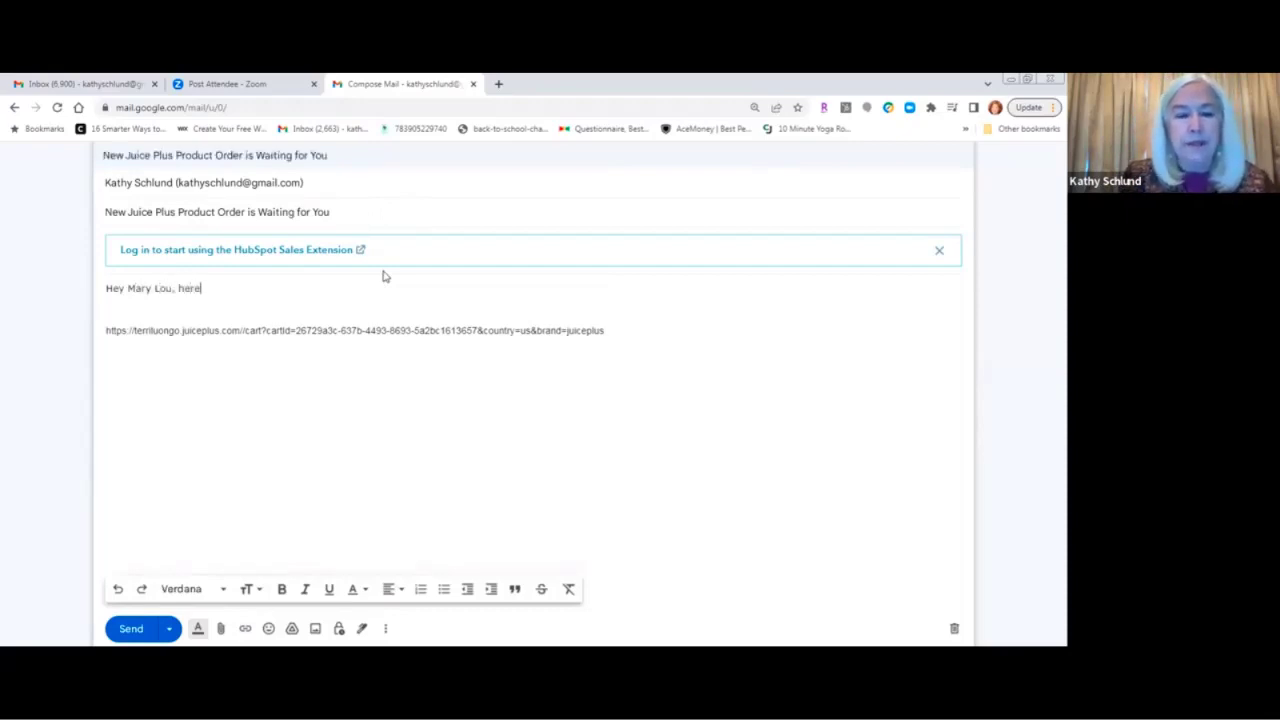
type(" is you")
key("ctrl+v")
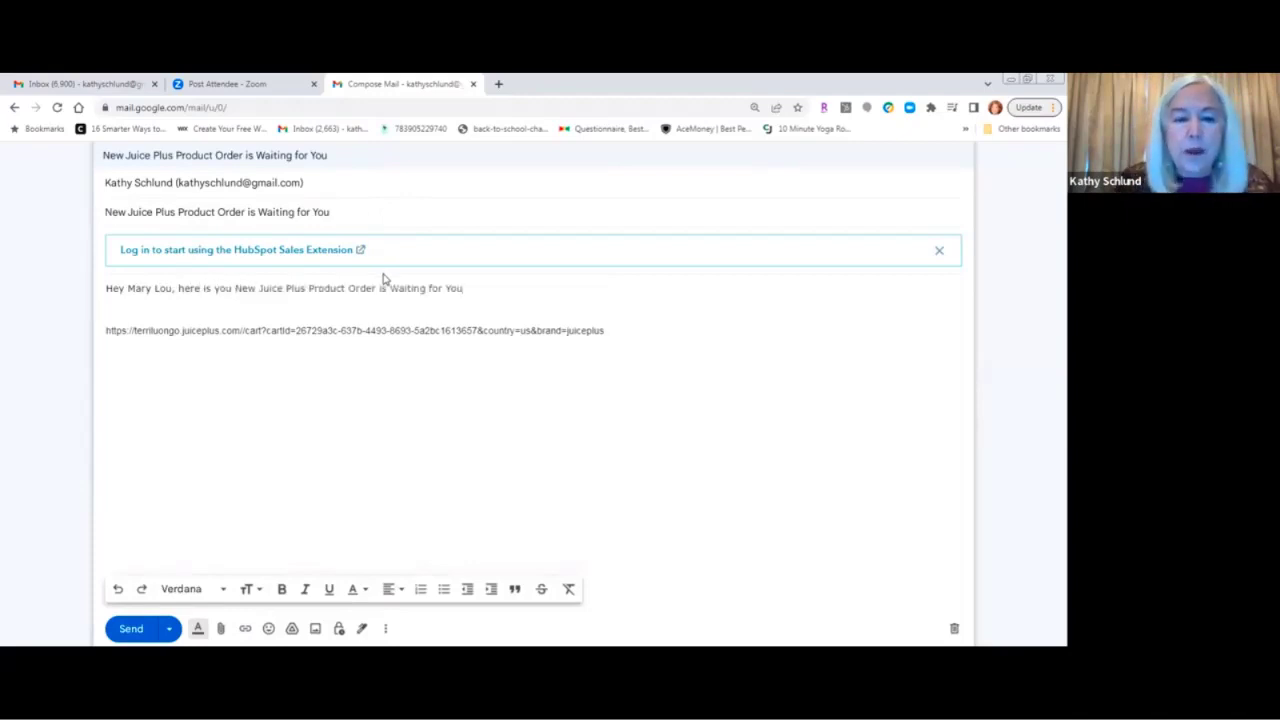
key("ctrl+shift+Left")
key("ctrl+shift+Left")
key("ctrl+shift+Left")
key("ctrl+shift+Left")
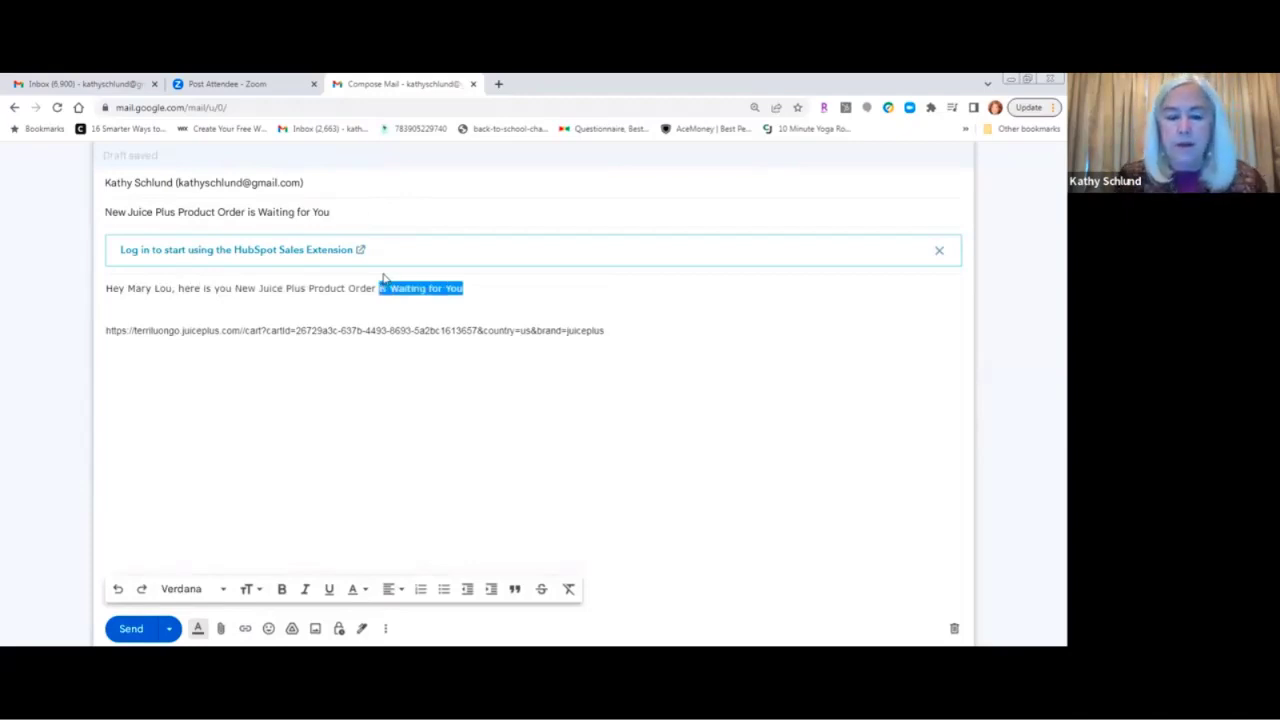
type("you ")
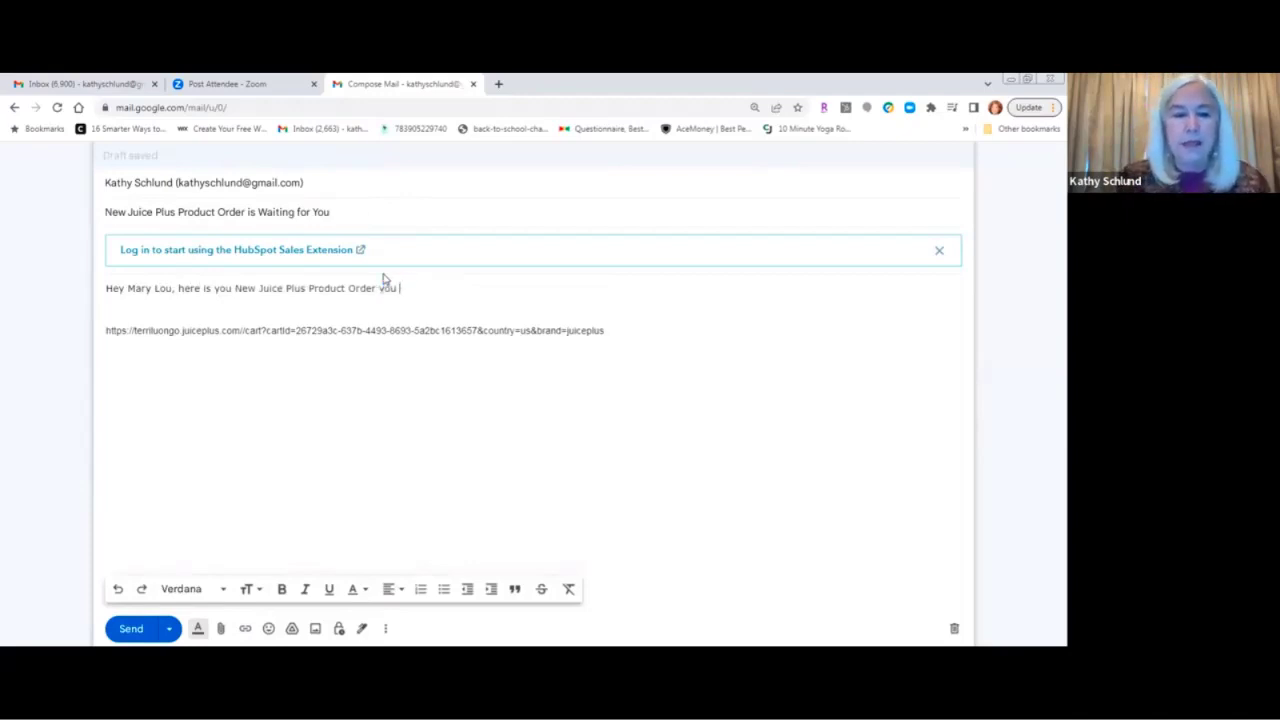
type("asked me to ")
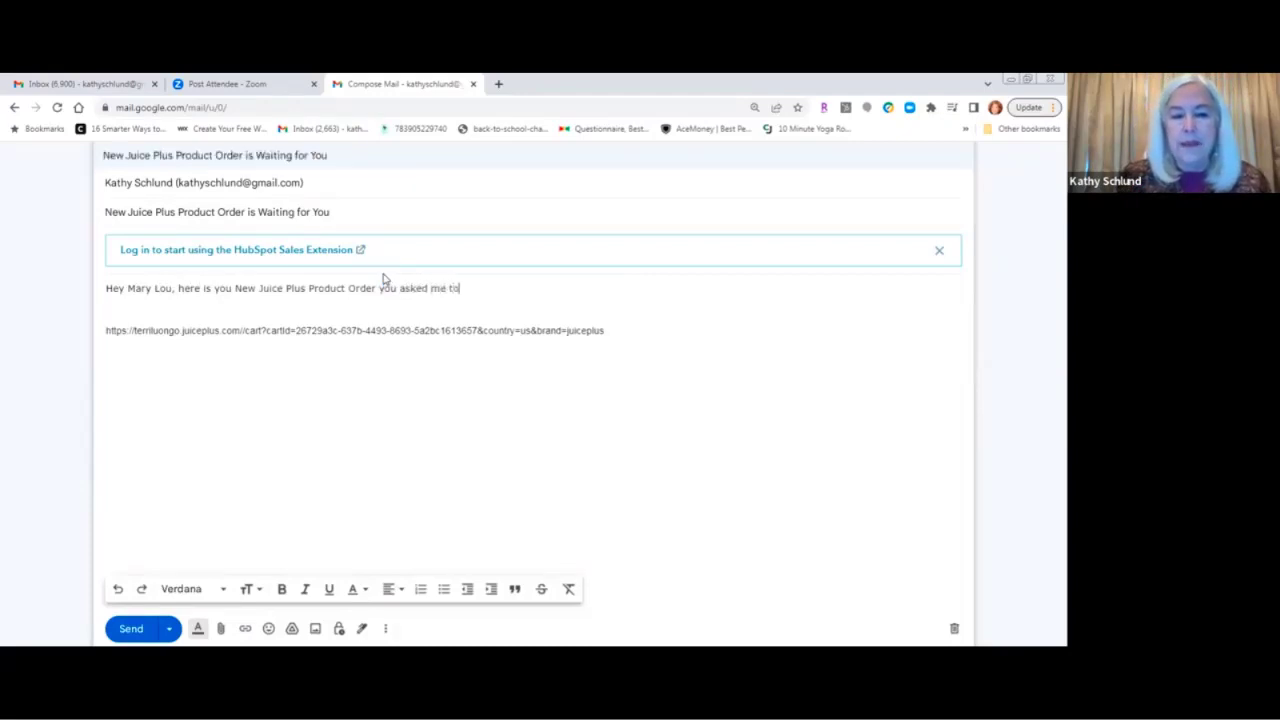
type("set up for you")
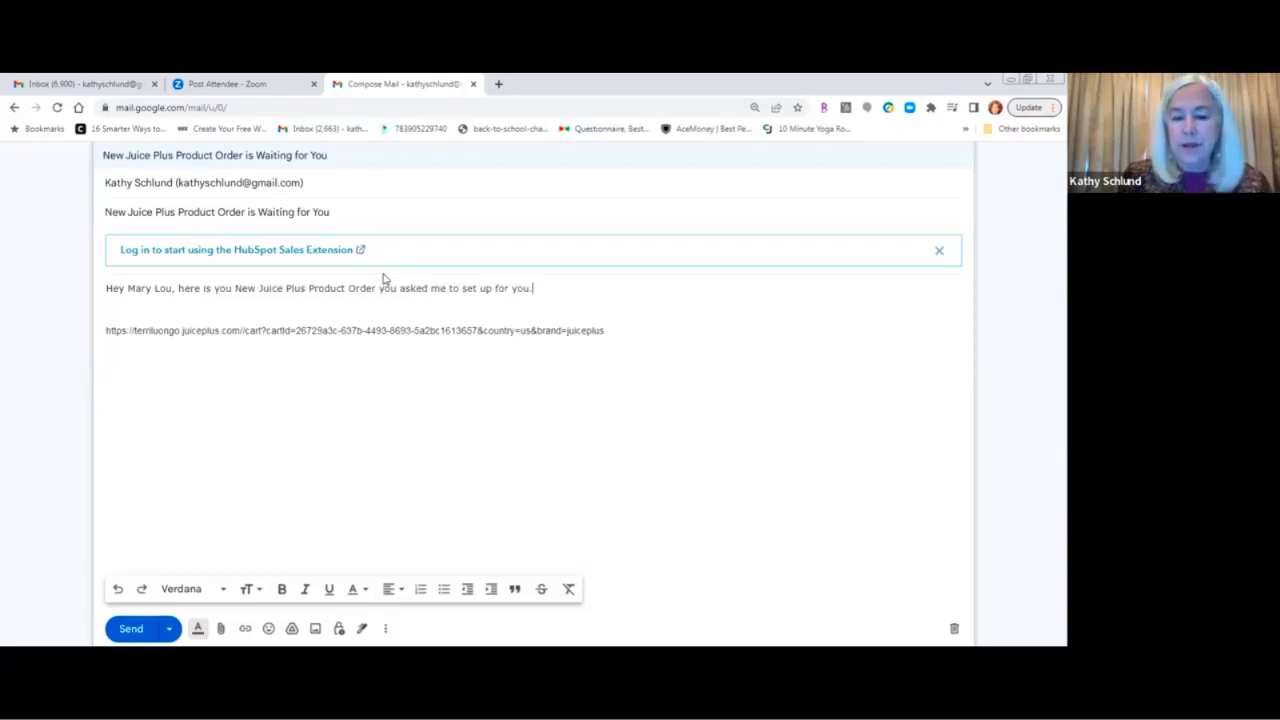
type(".")
Add instructions to click the link, create an account and enter credit card information.
key("Return")
type("Just c")
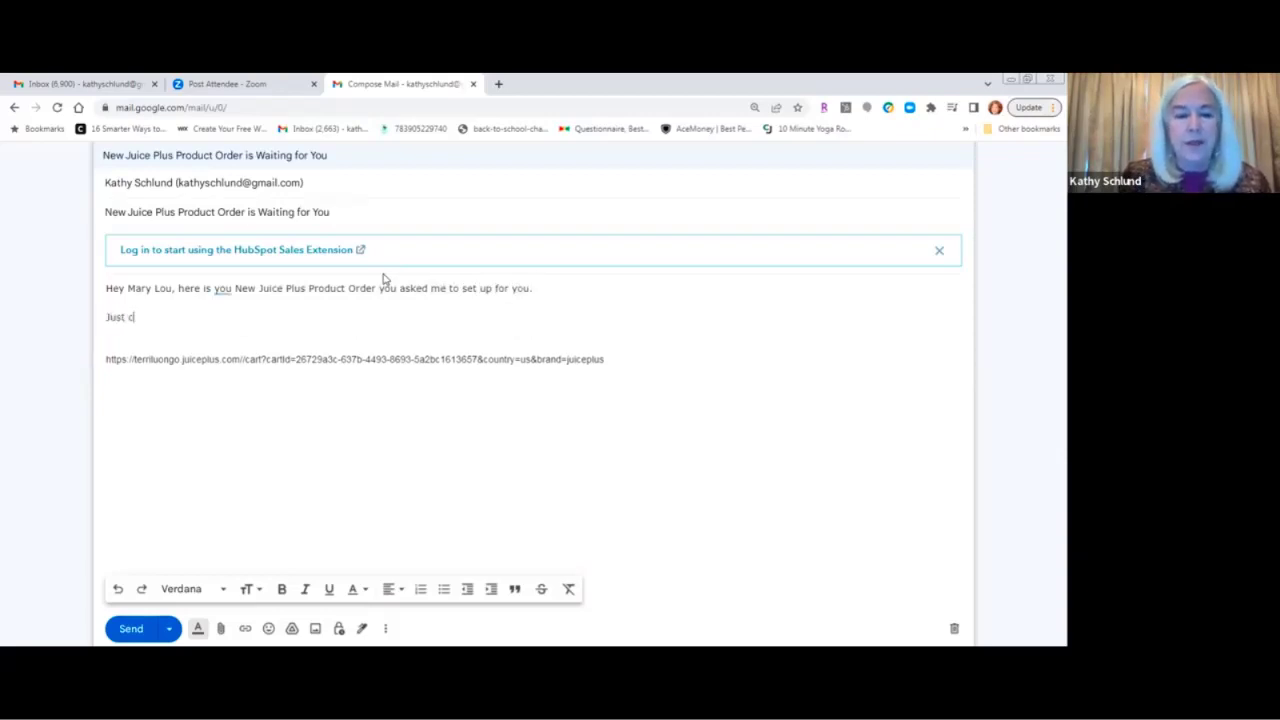
type("lick on the link belowe")
key("BackSpace")
type("and ")
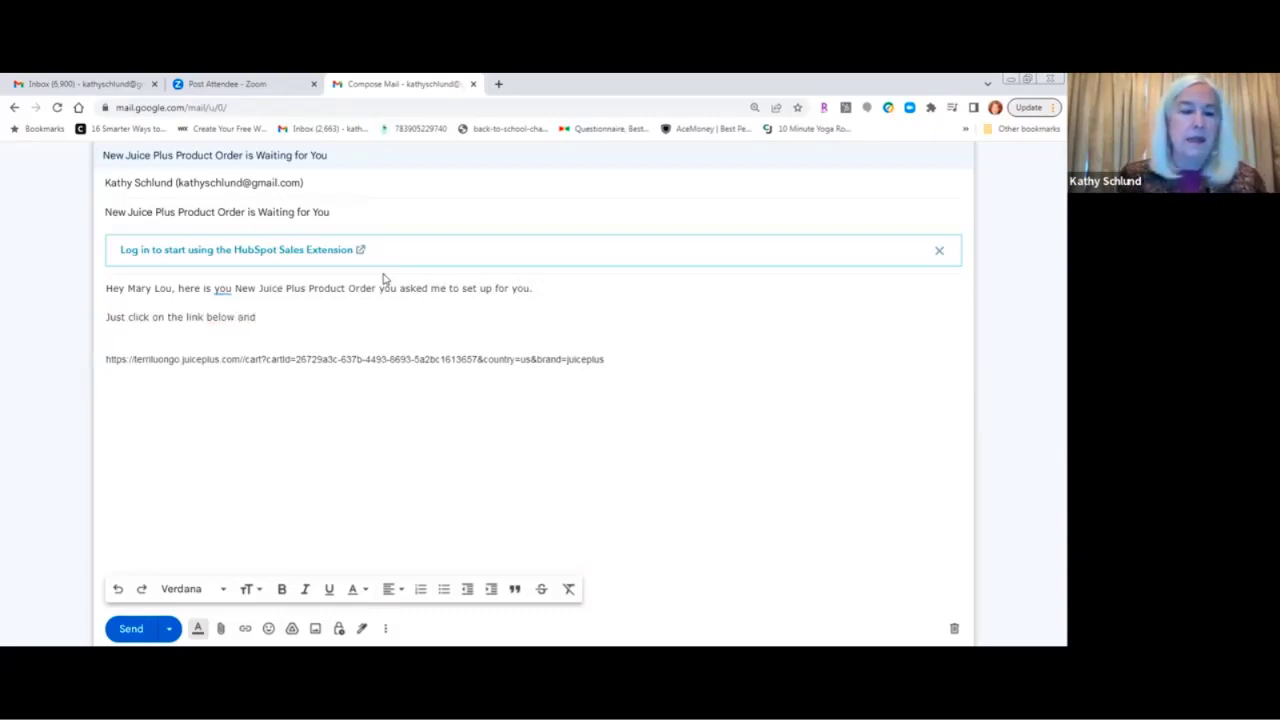
type("create your avv")
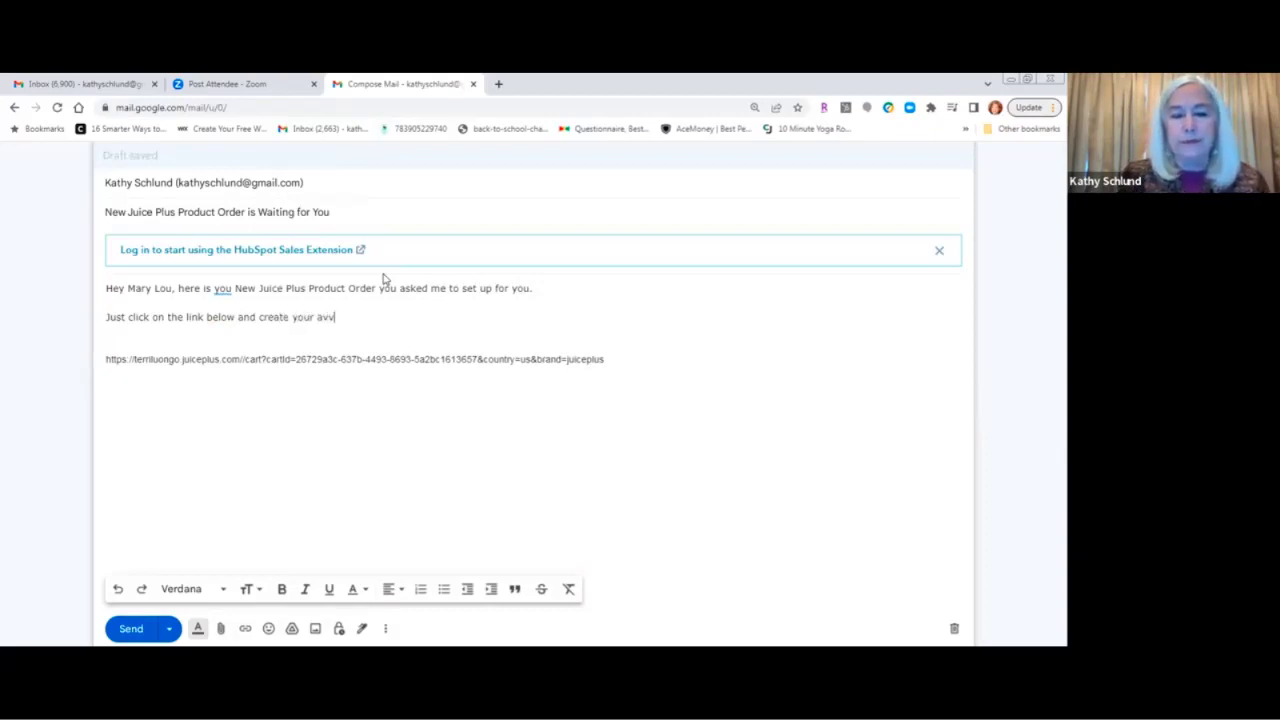
key("BackSpace")
key("BackSpace")
type("ccount")
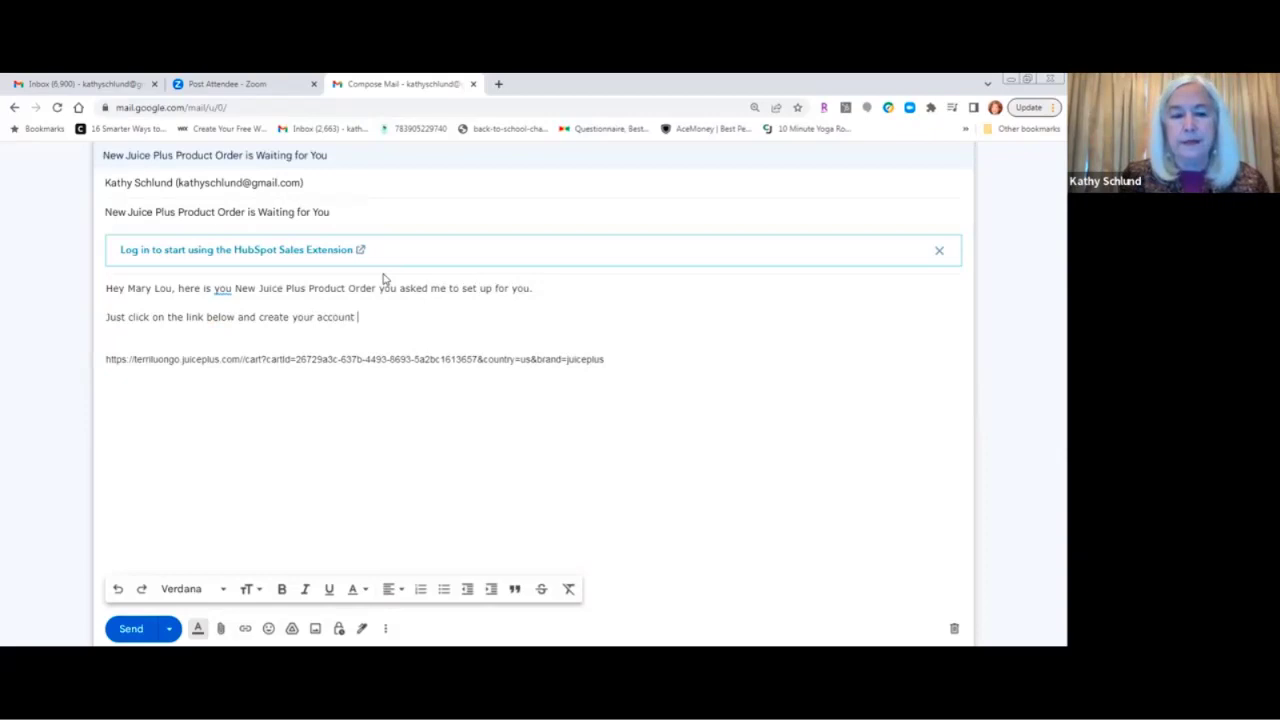
type(", filli in yo")
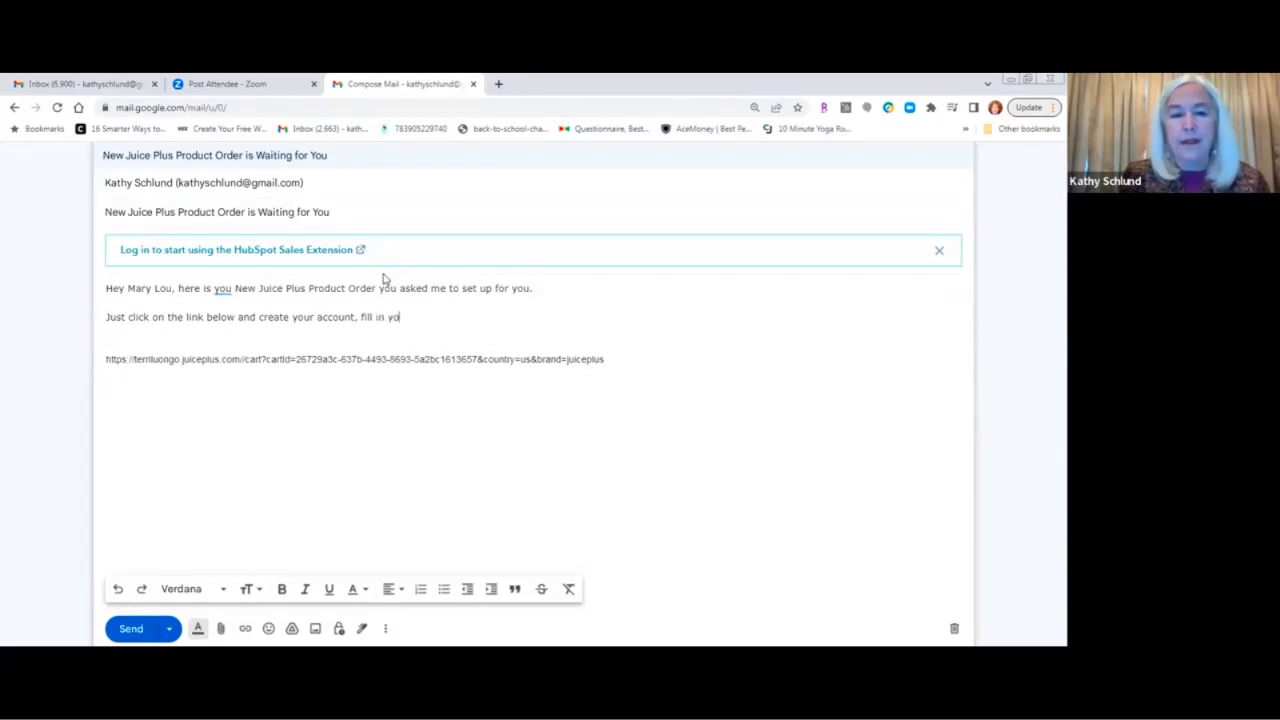
type("ur credit card infor")
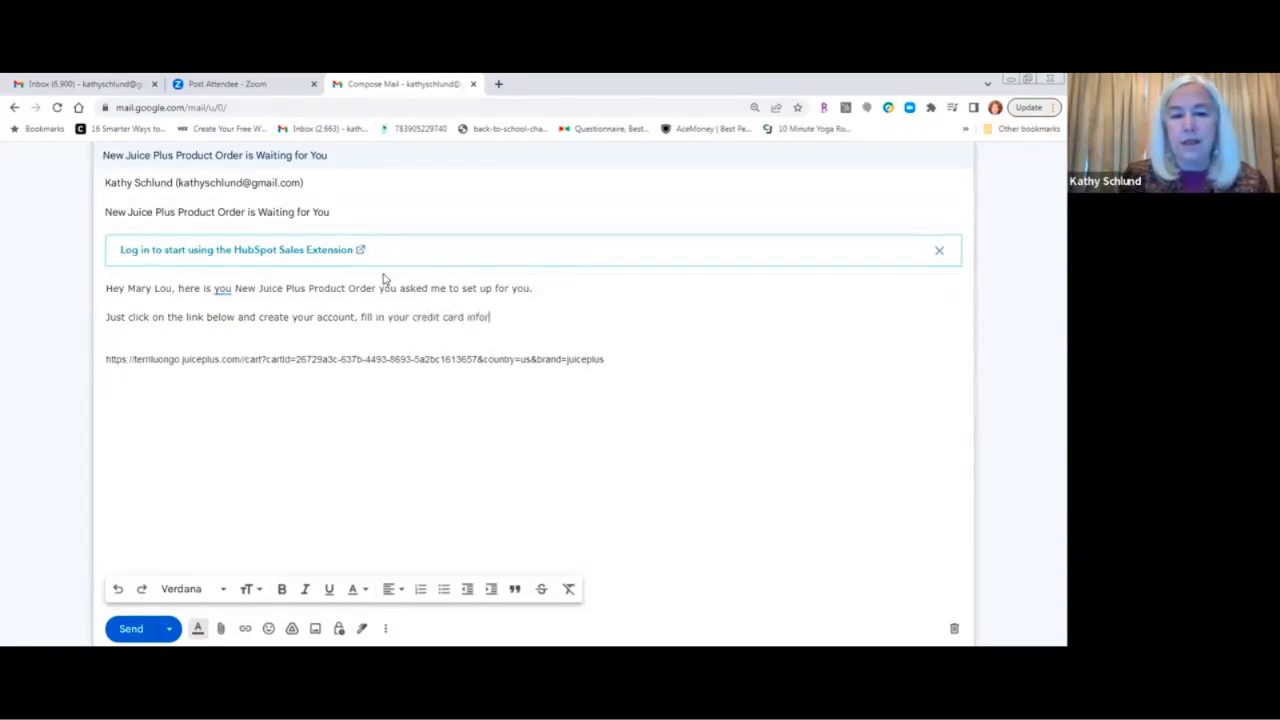
type("mation and ")
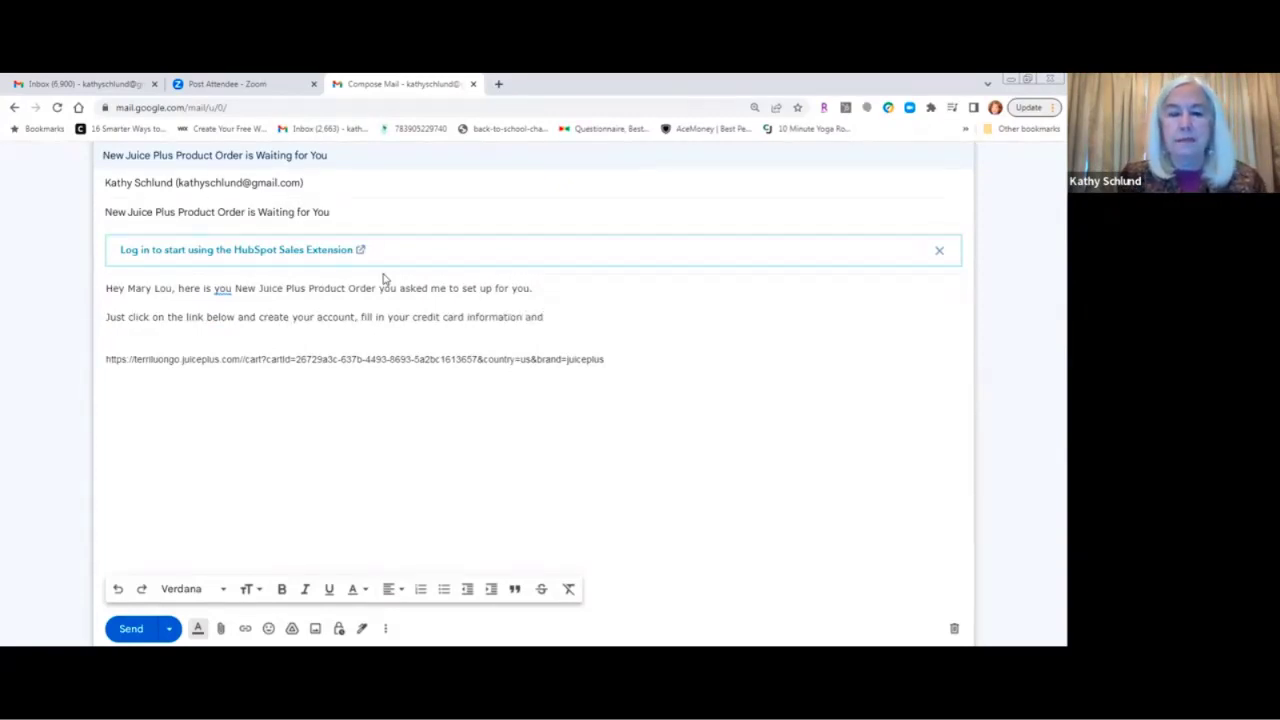
type("have")
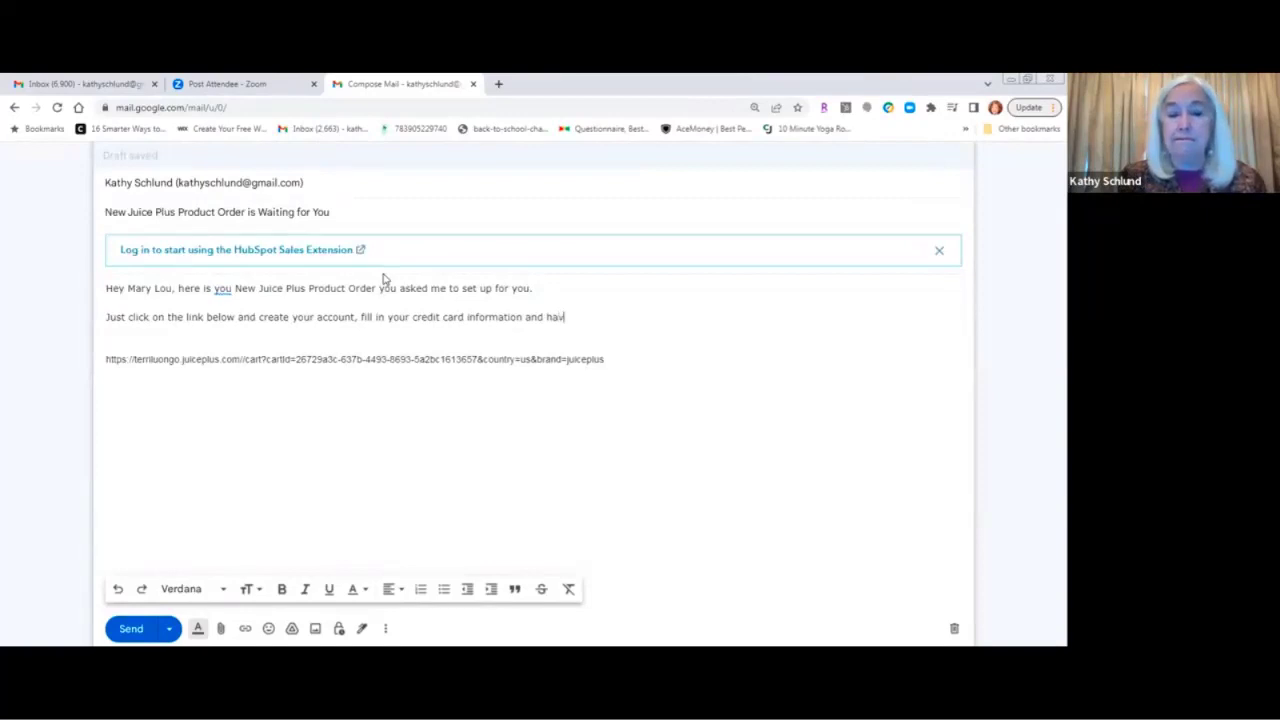
key("BackSpace")
key("BackSpace")
key("BackSpace")
key("BackSpace")
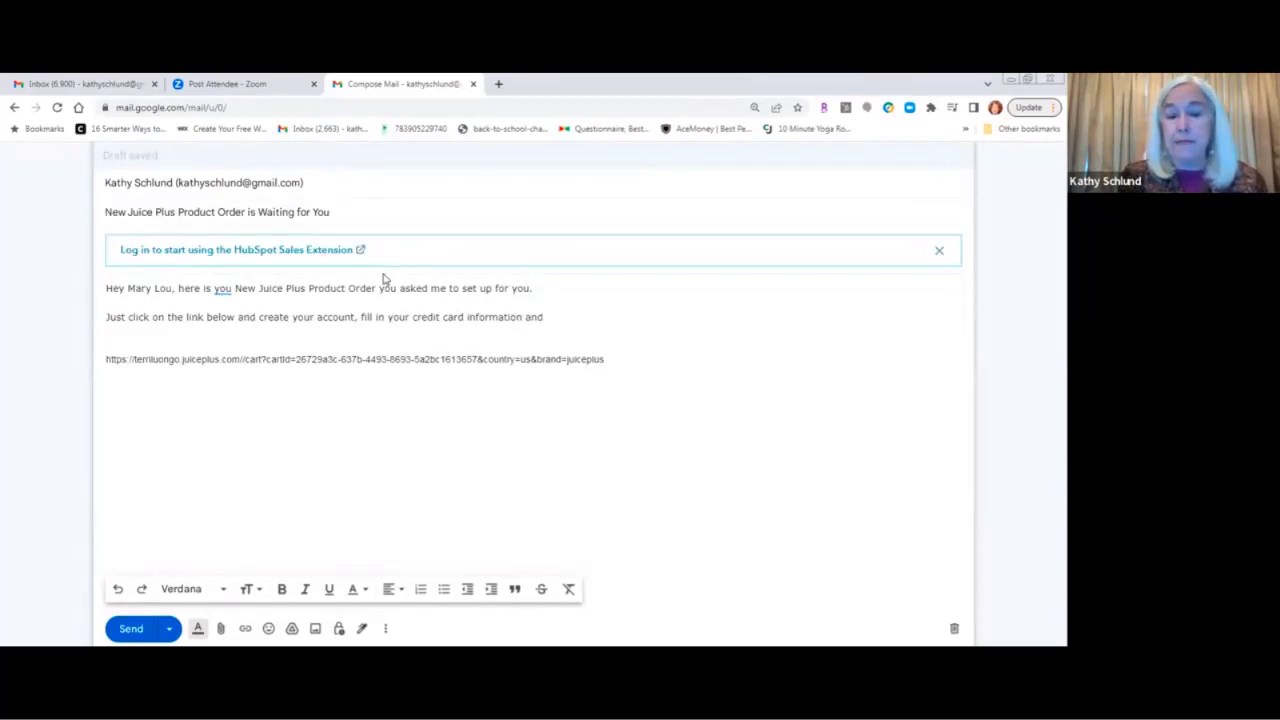
type("your ")
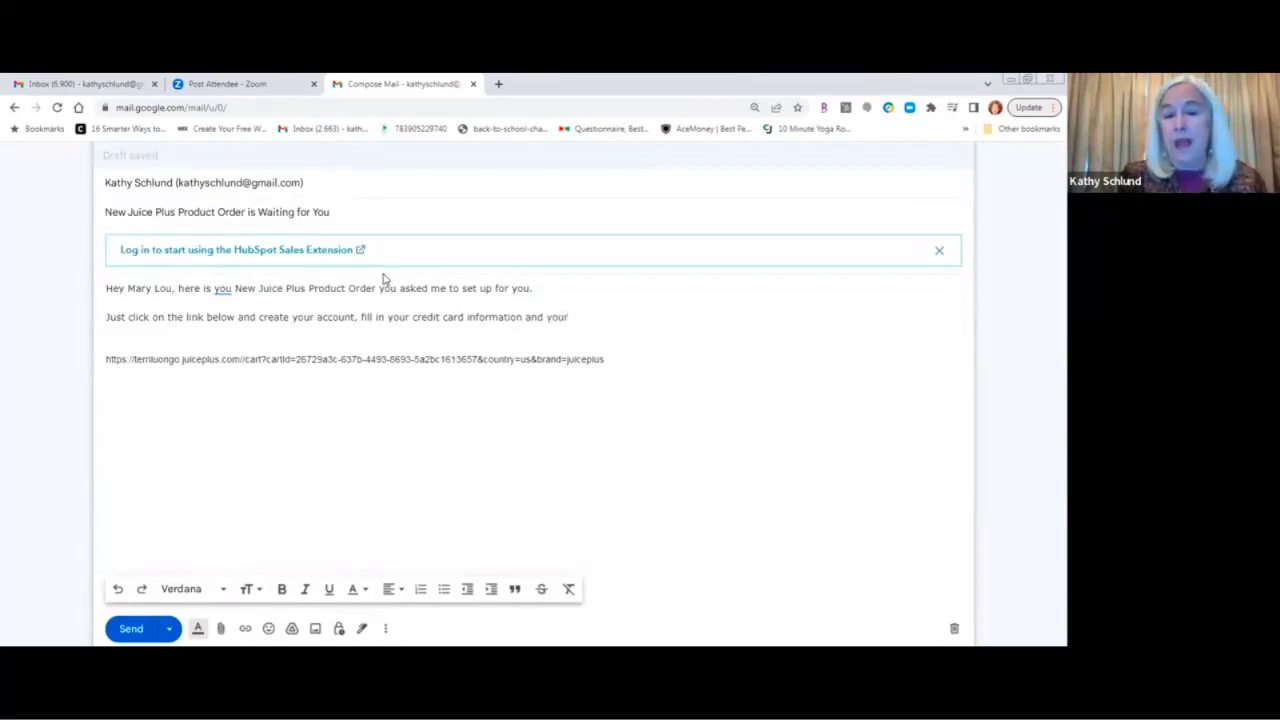
type("or")
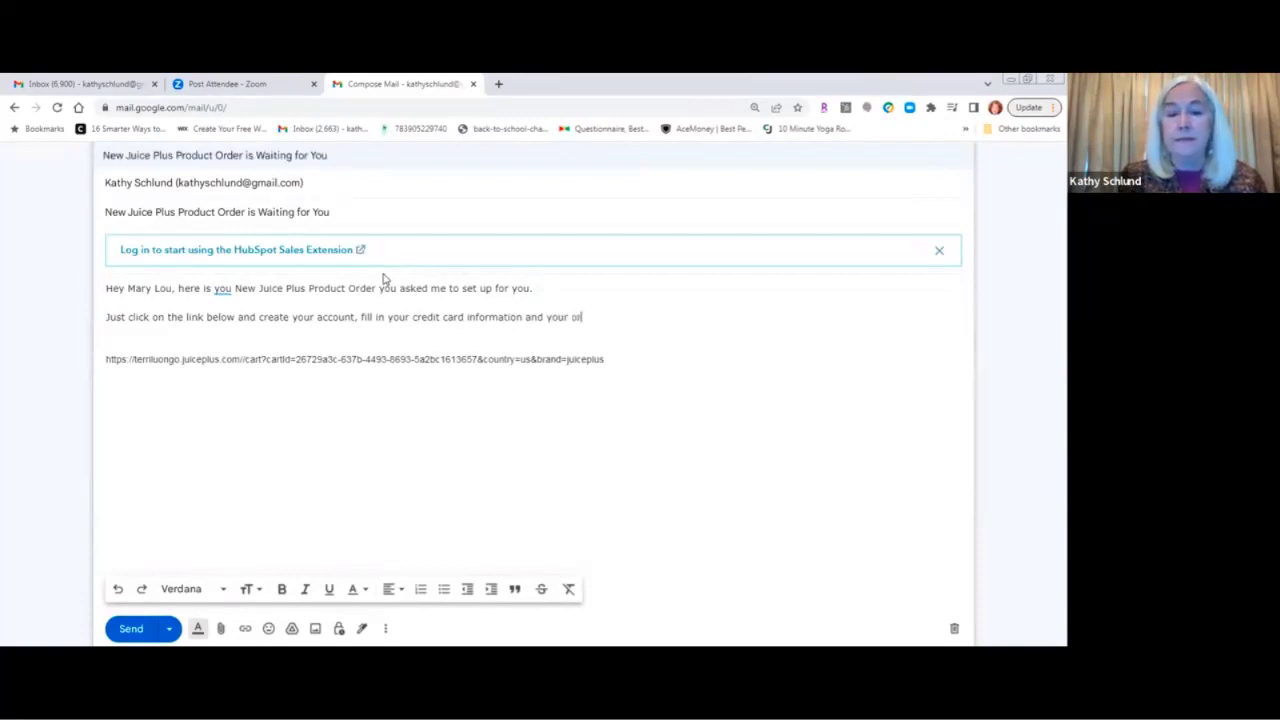
type("der will be ")
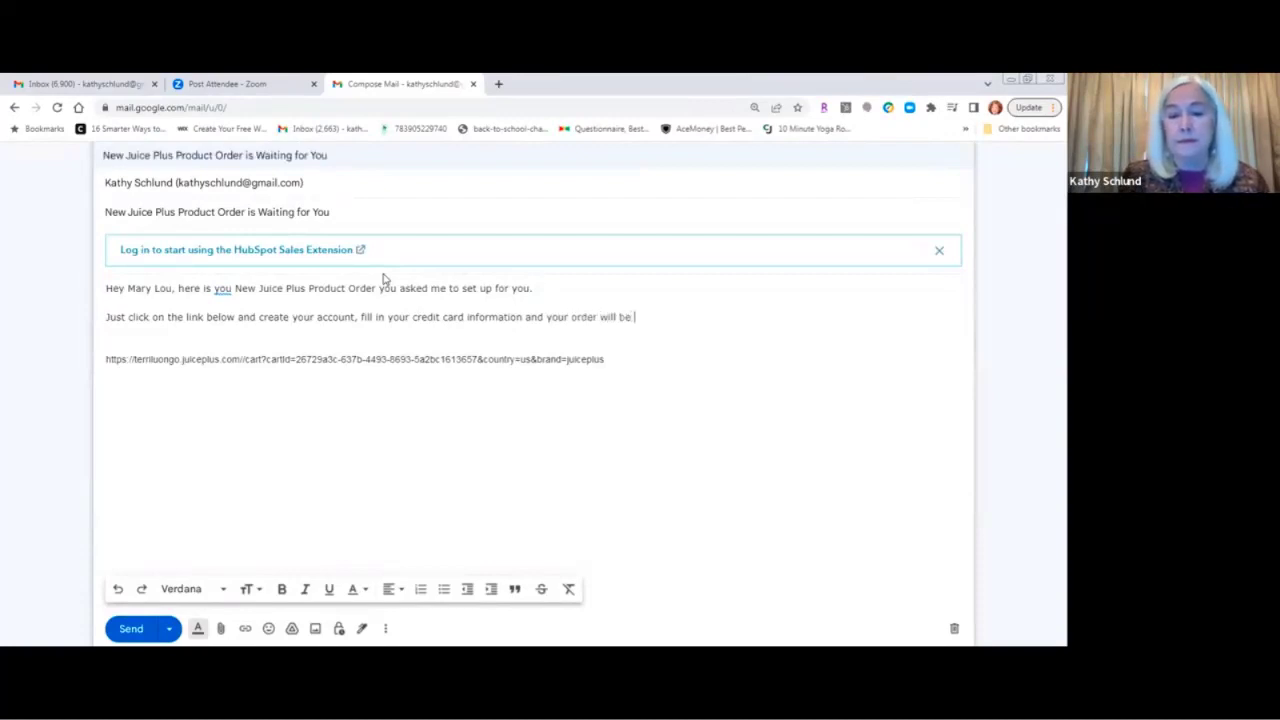
type("on it's way.")
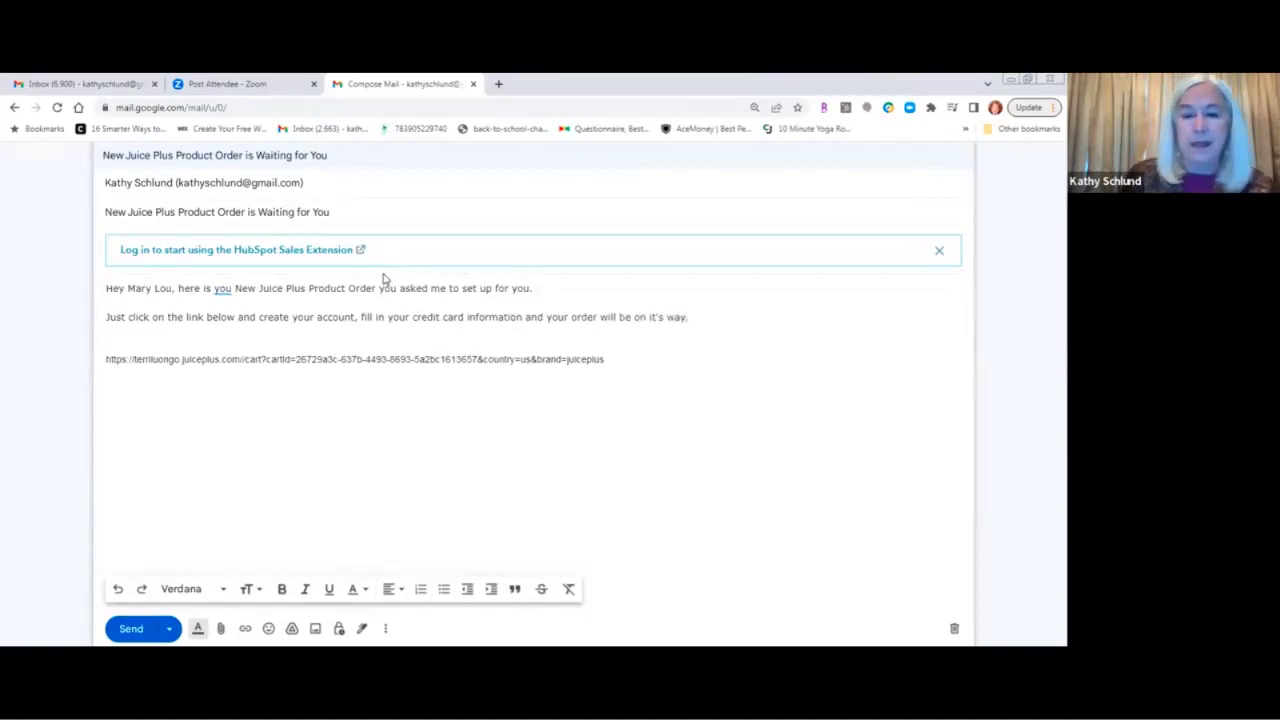
key("Delete")
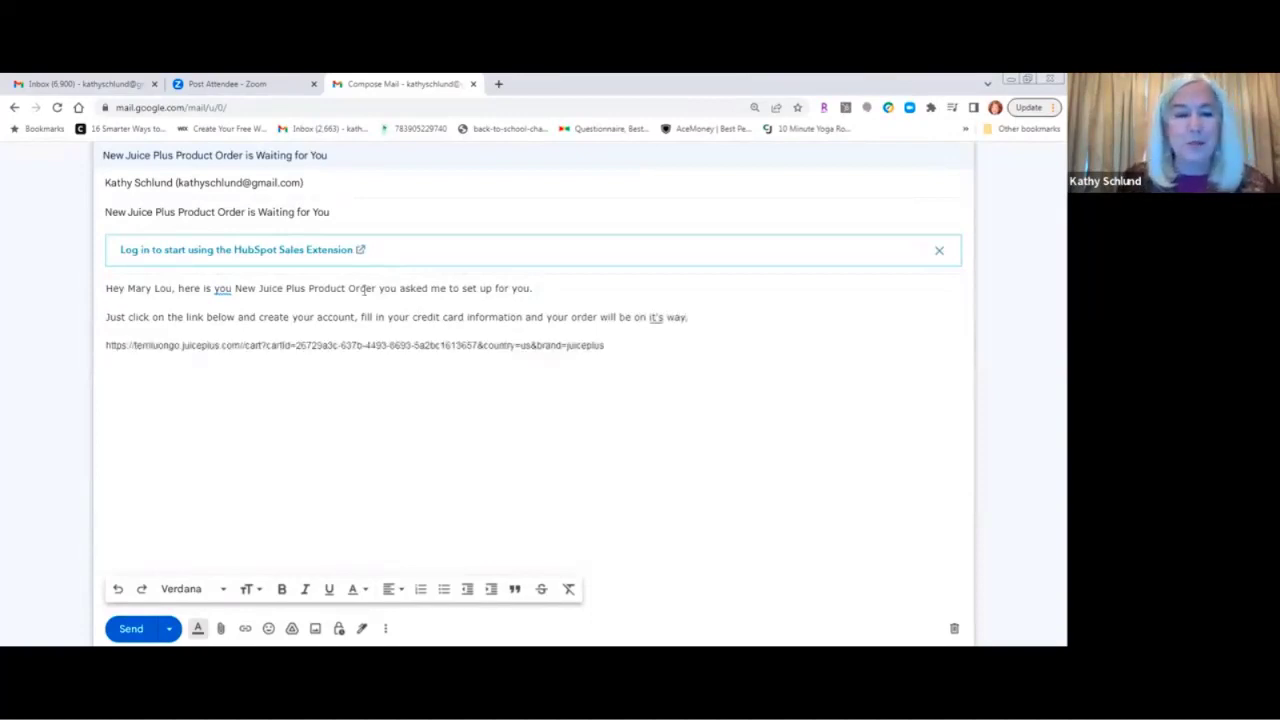
After the link, add 'Have a great day, call me if you need any help.' and the sender's first name.
left_click(627, 345)
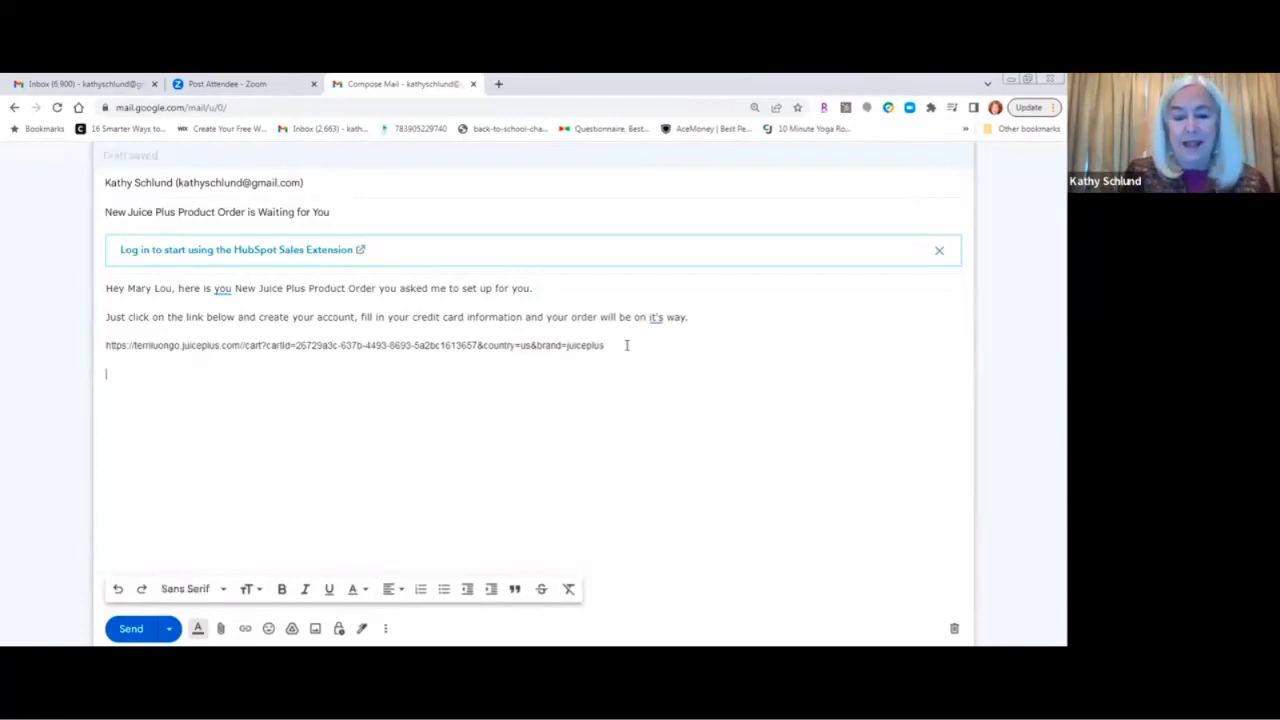
type("Have ")
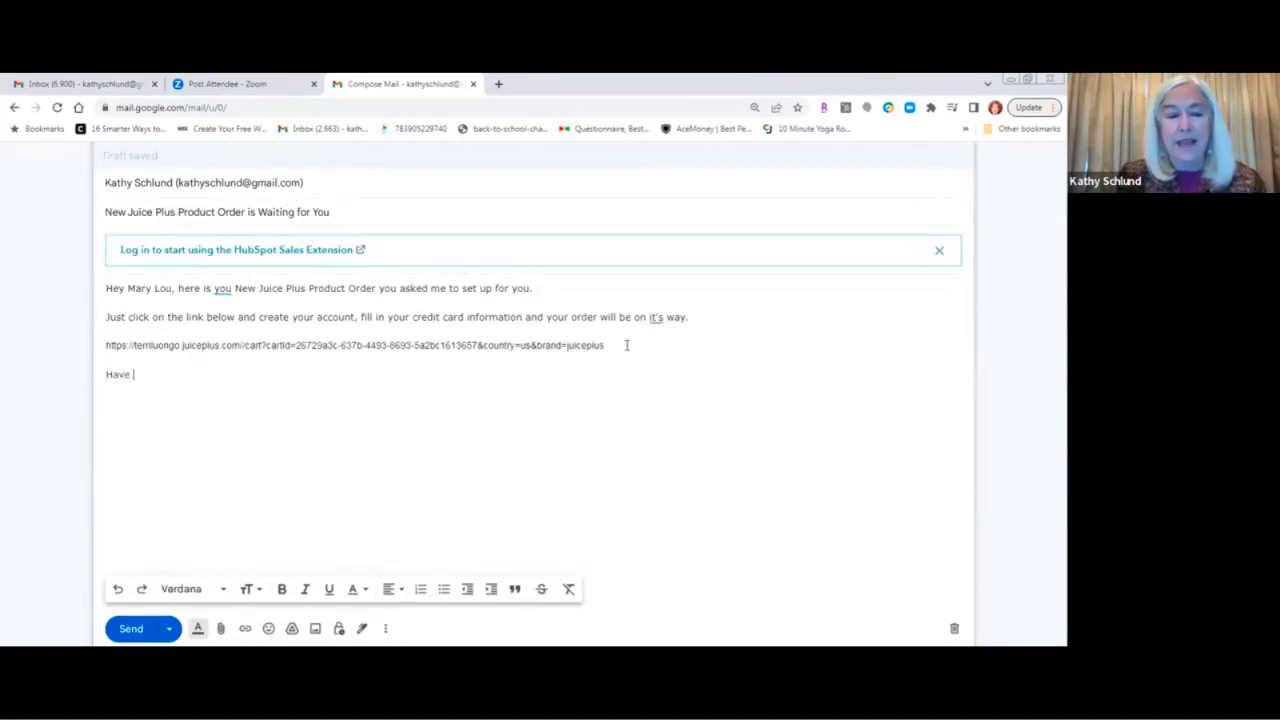
type("a great d")
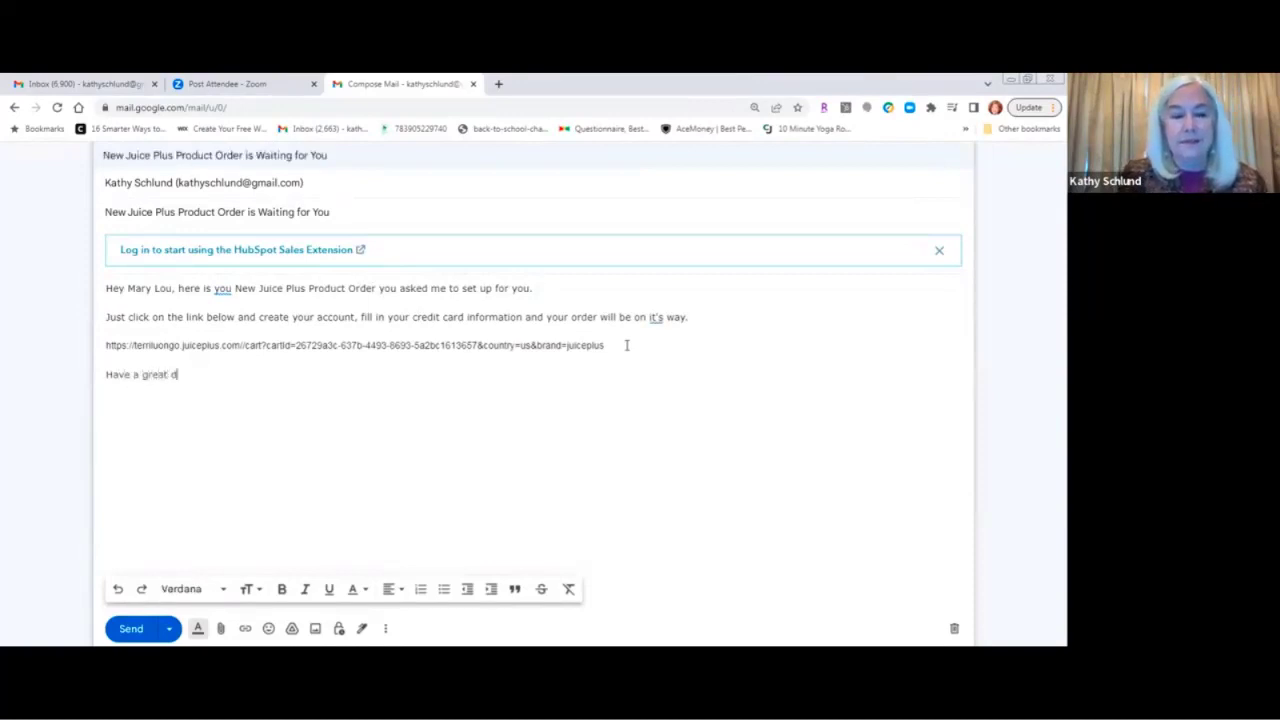
type("ay, call me")
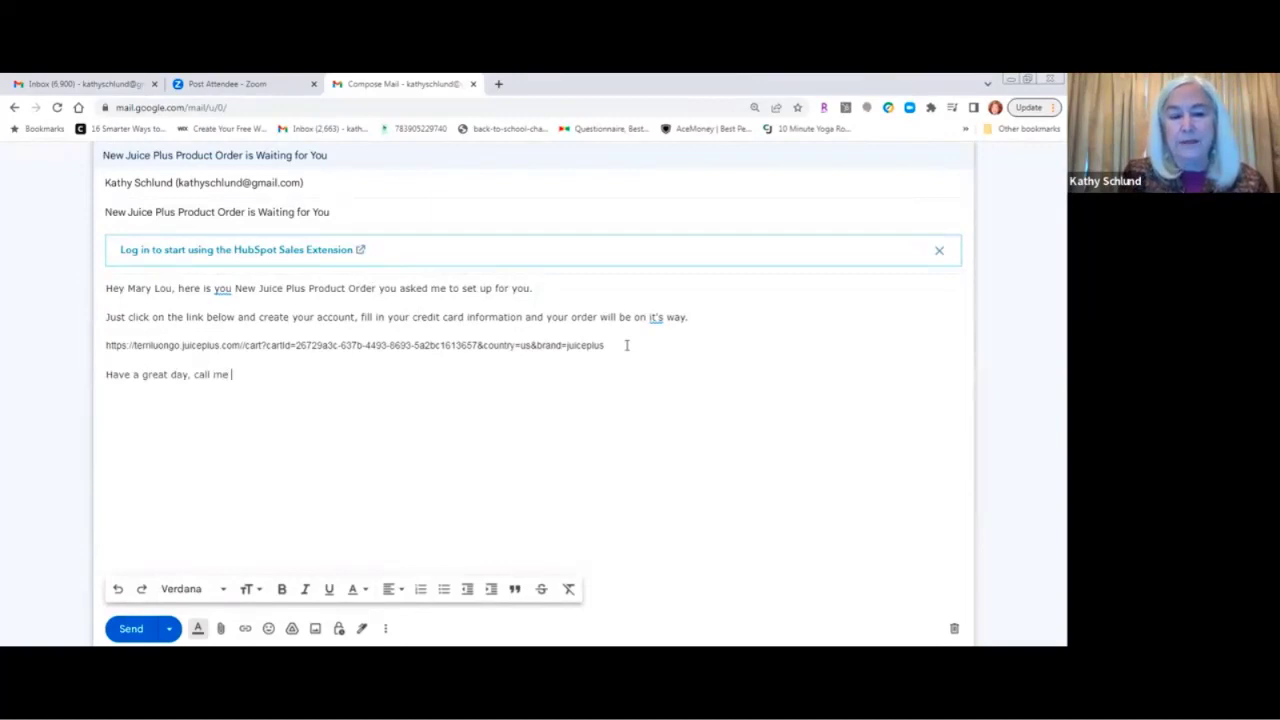
type("if you need an")
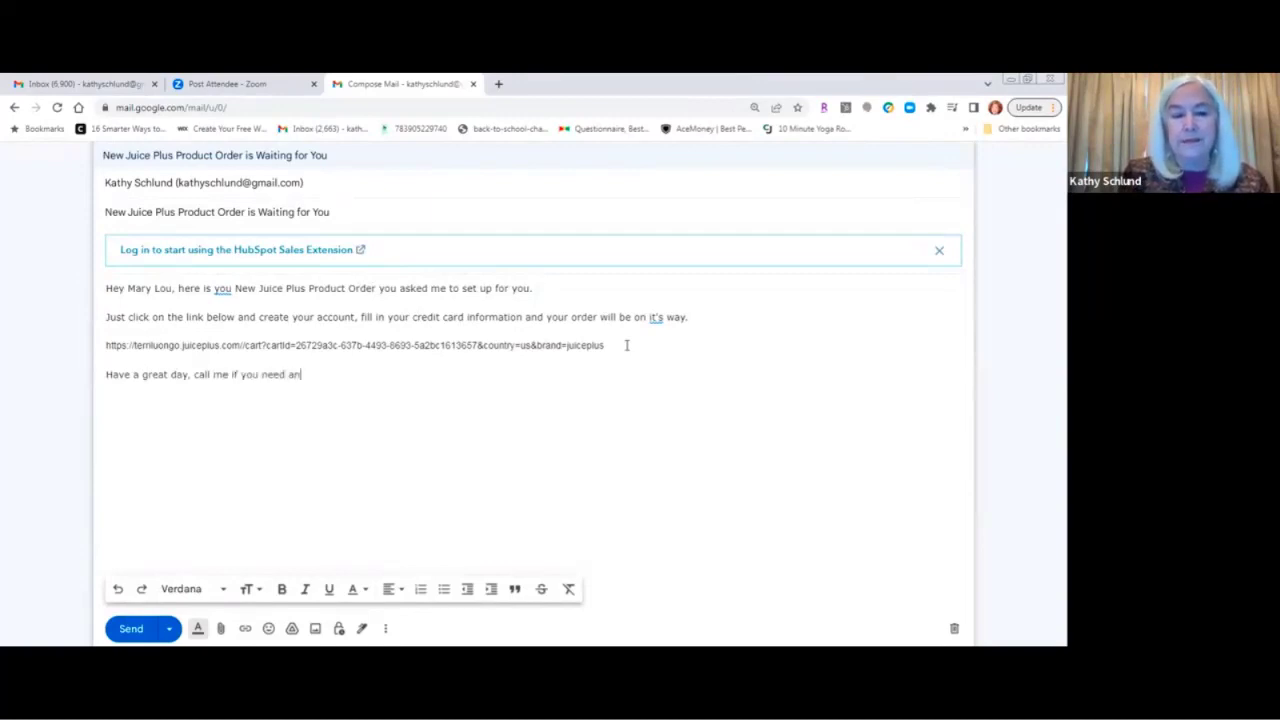
type("y help.")
key("Return")
type("T")
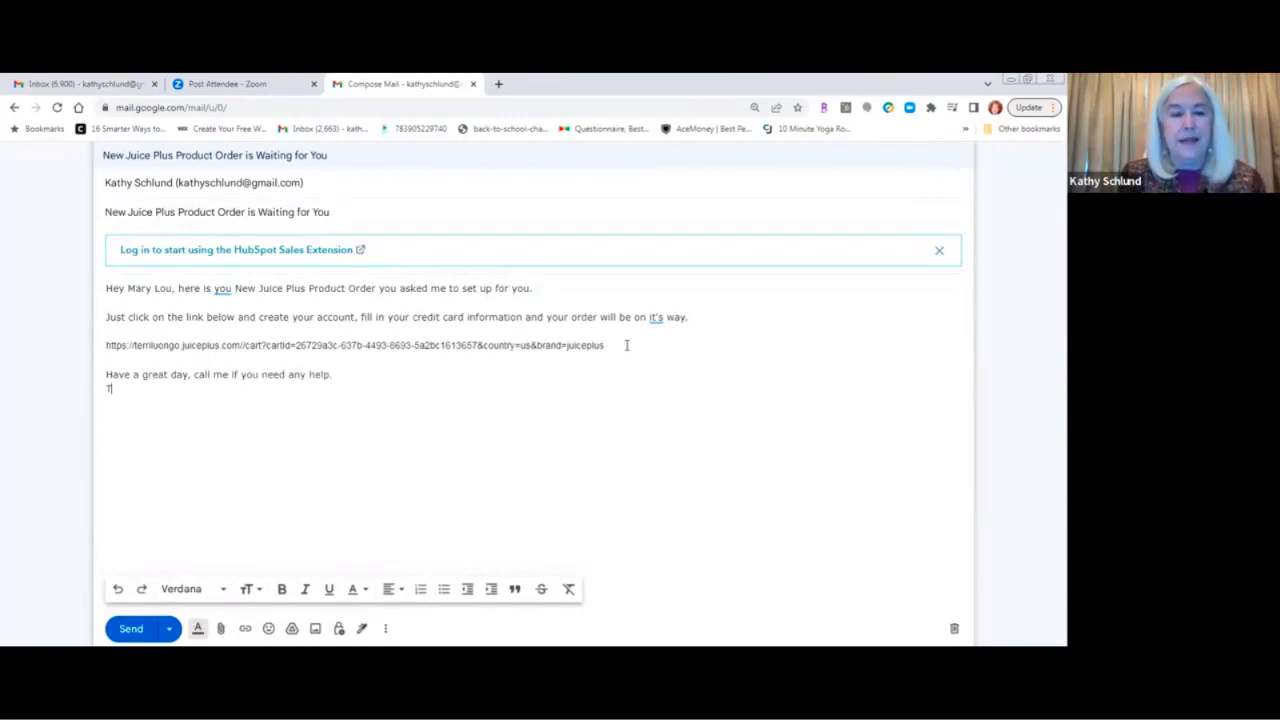
type("erri")
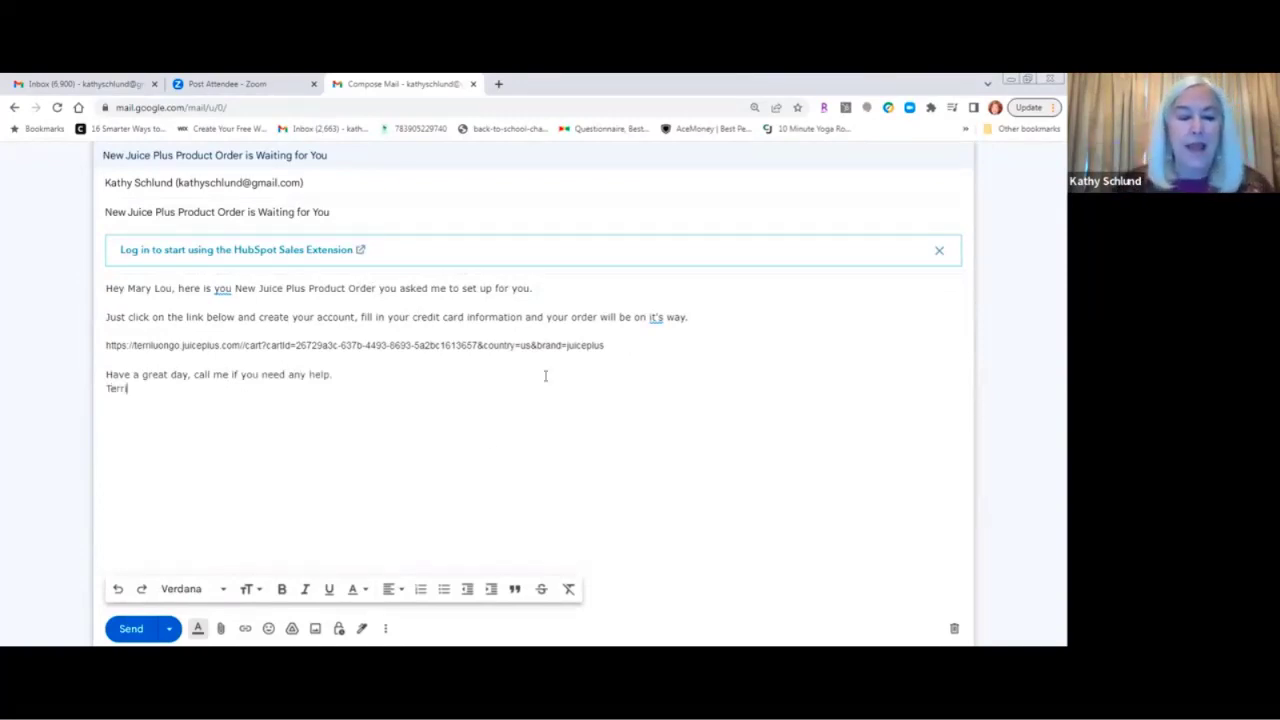
Send the cart email and go back to the Juice Plus+ order page.
left_click(133, 626)
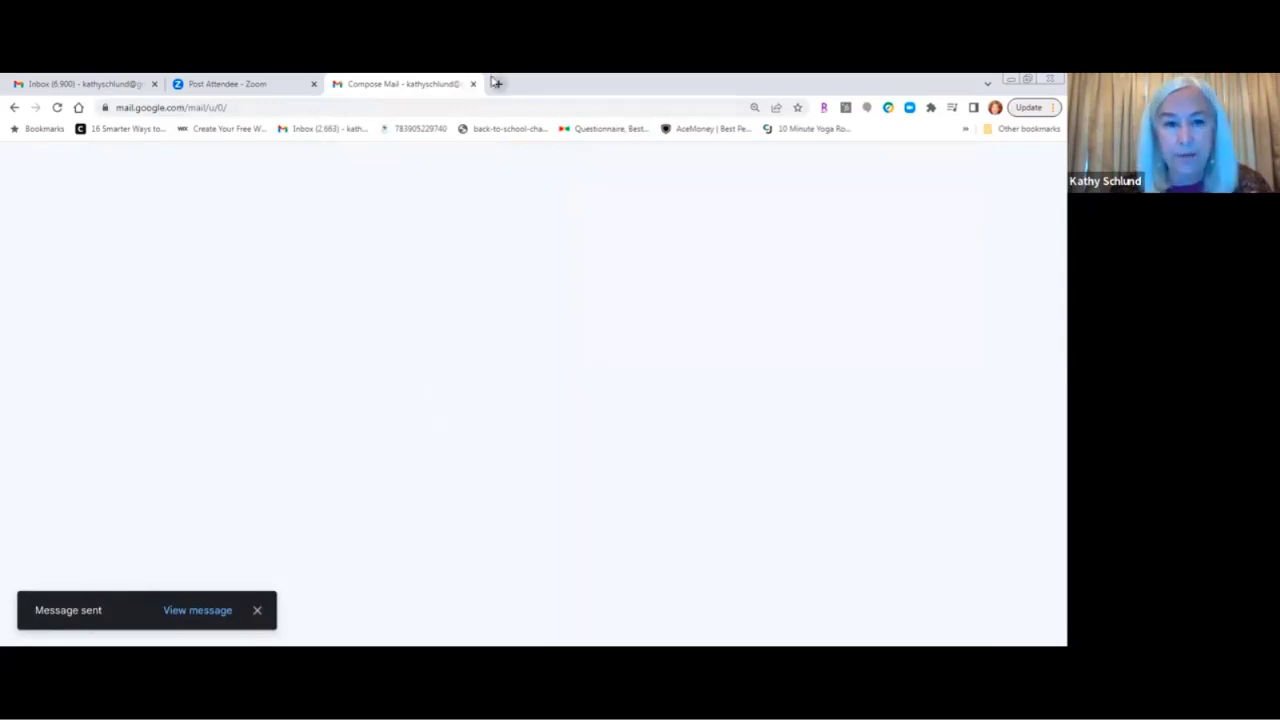
left_click(15, 110)
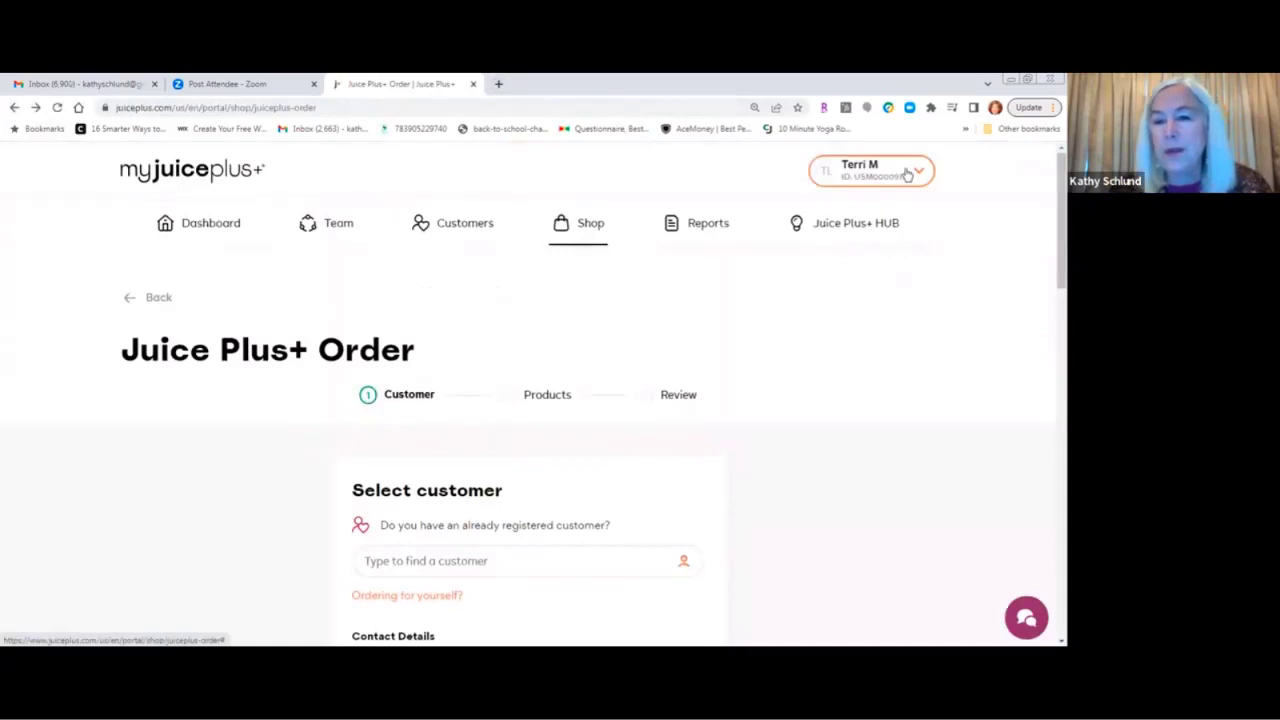
Log out of the Juice Plus+ partner account and close the Juice Plus+ tab.
left_click(906, 174)
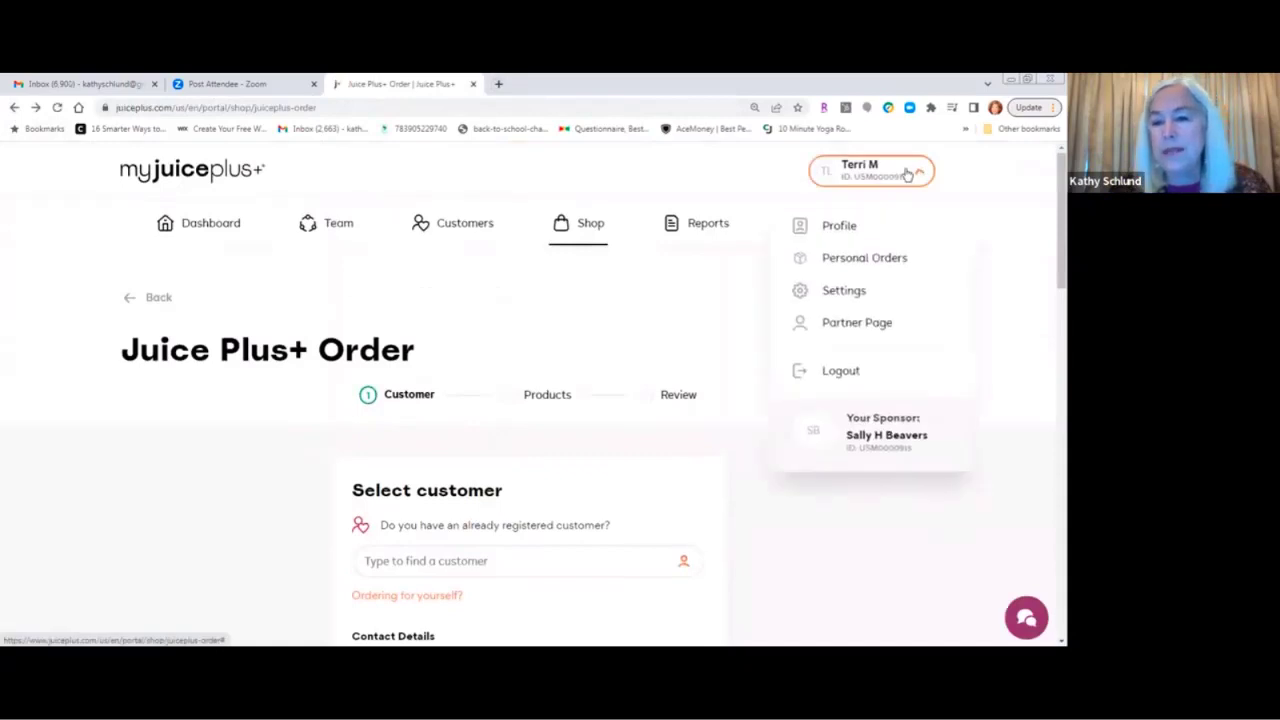
left_click(842, 372)
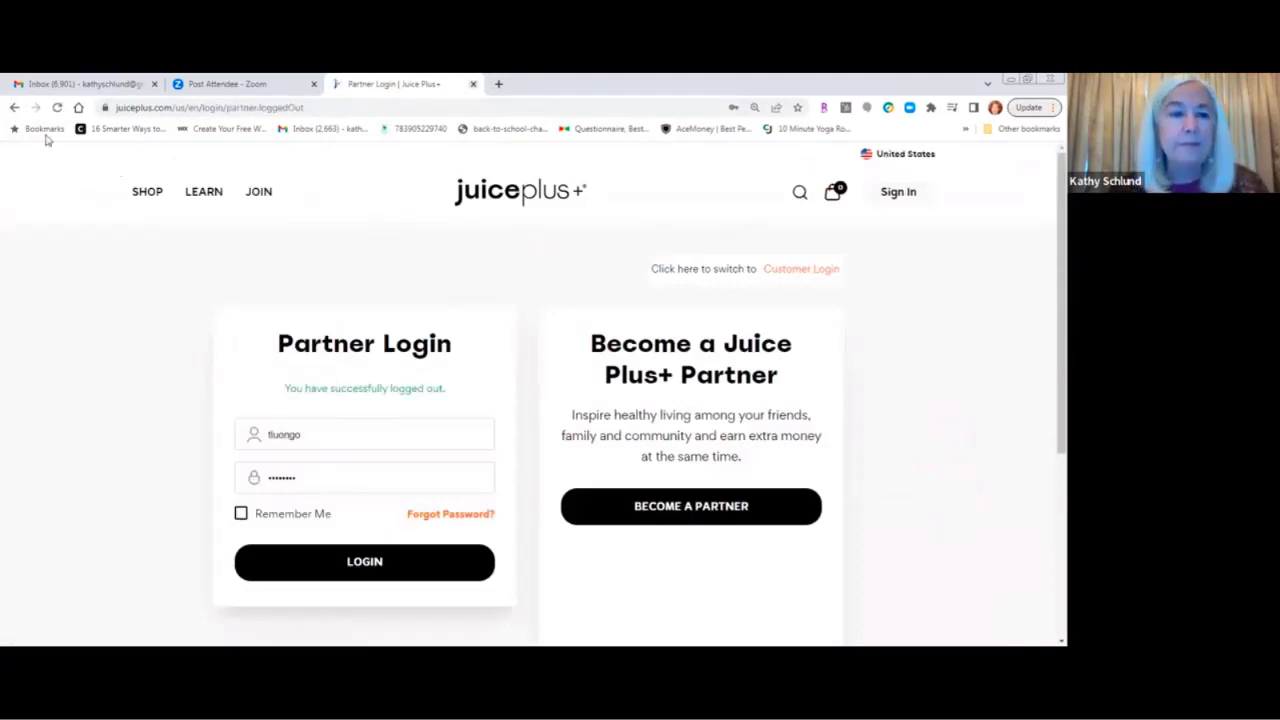
key("ctrl+w")
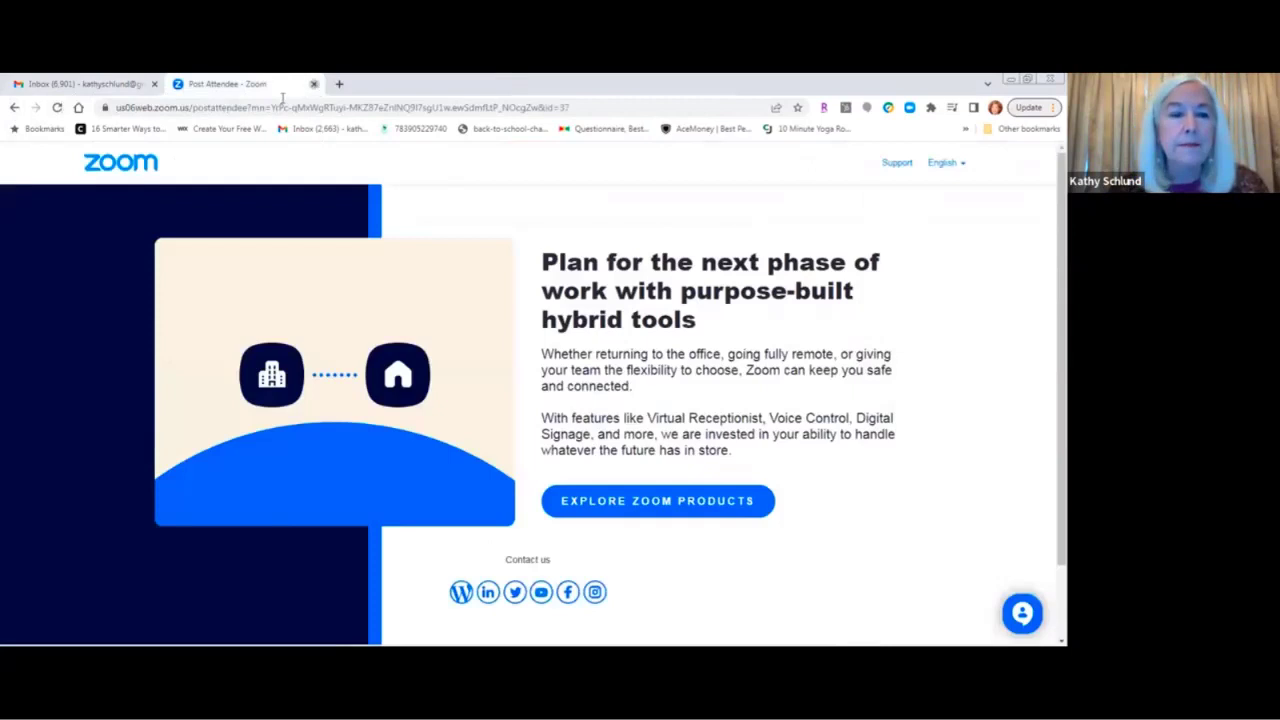
Refresh the Gmail inbox, open 'New Juice Plus Product Order is Waiting for You' and follow its cart link.
left_click(314, 85)
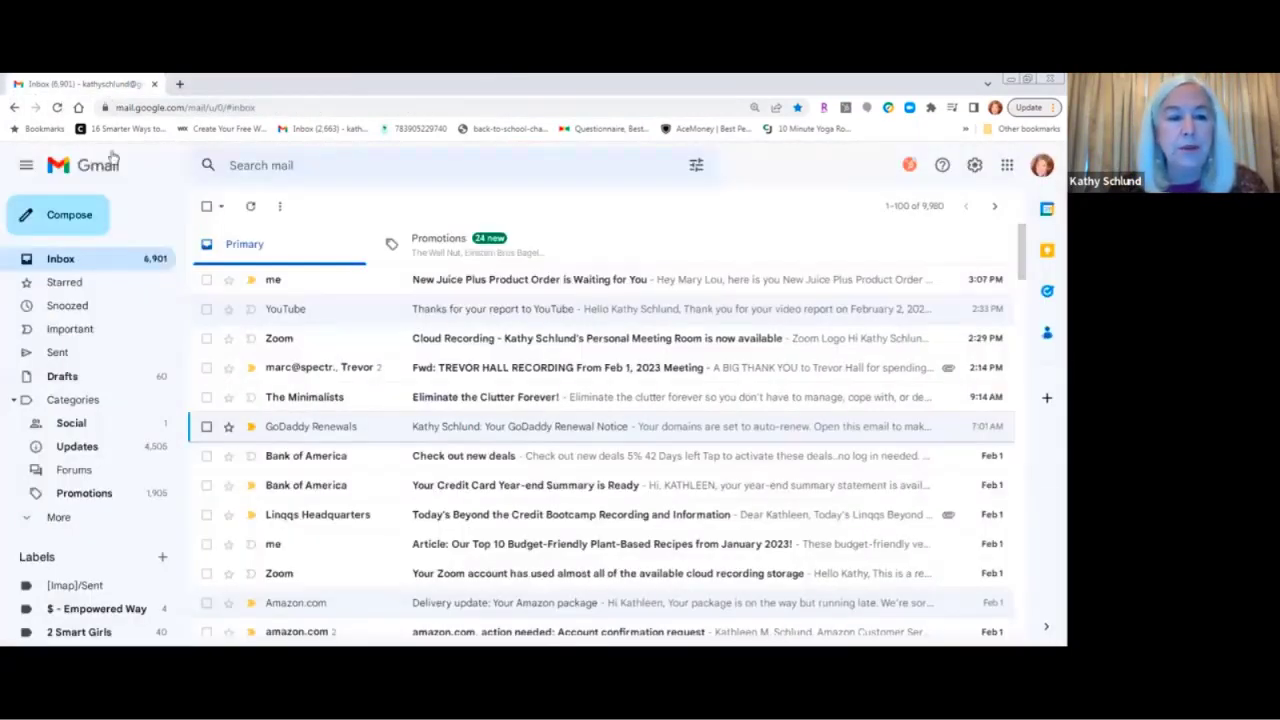
left_click(57, 107)
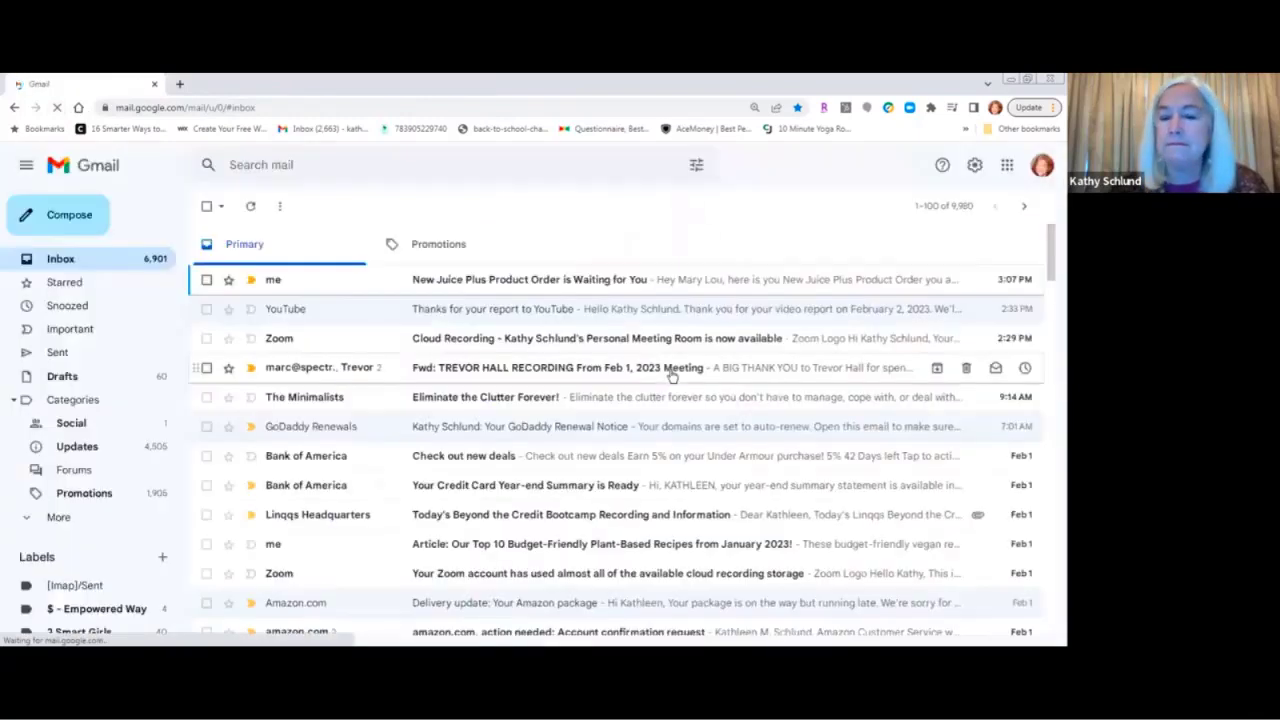
left_click(579, 287)
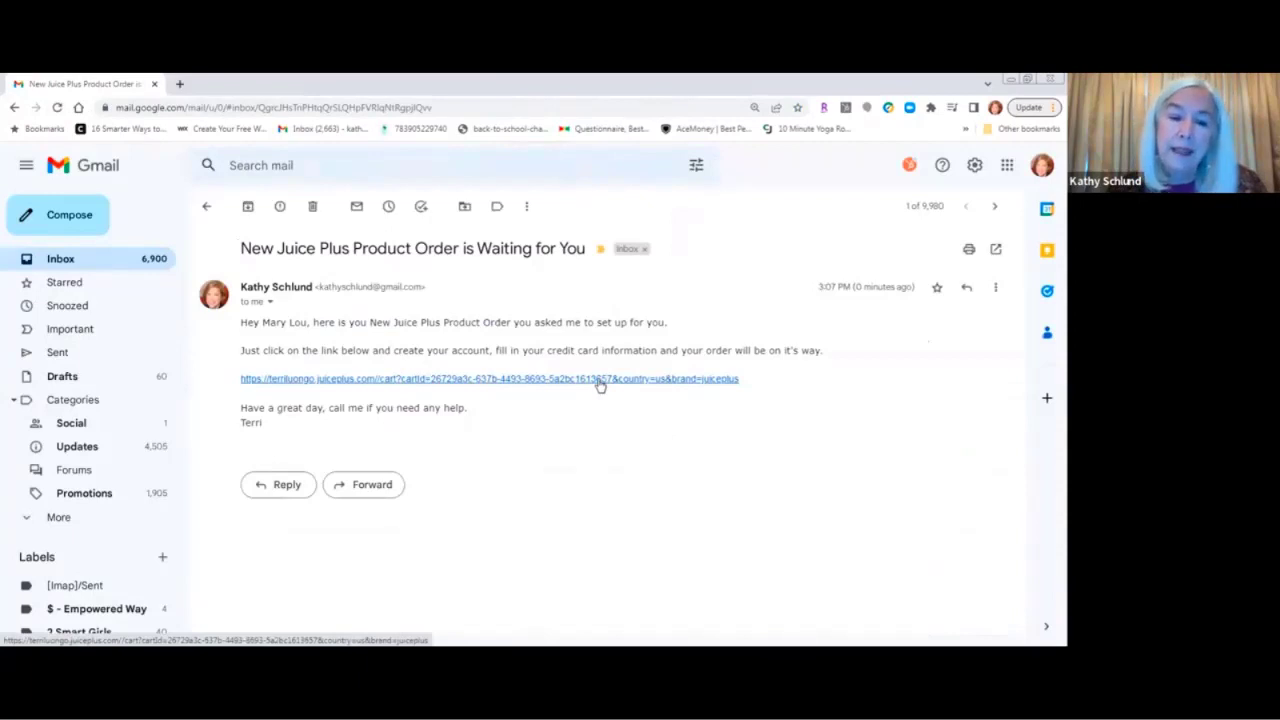
left_click(600, 380)
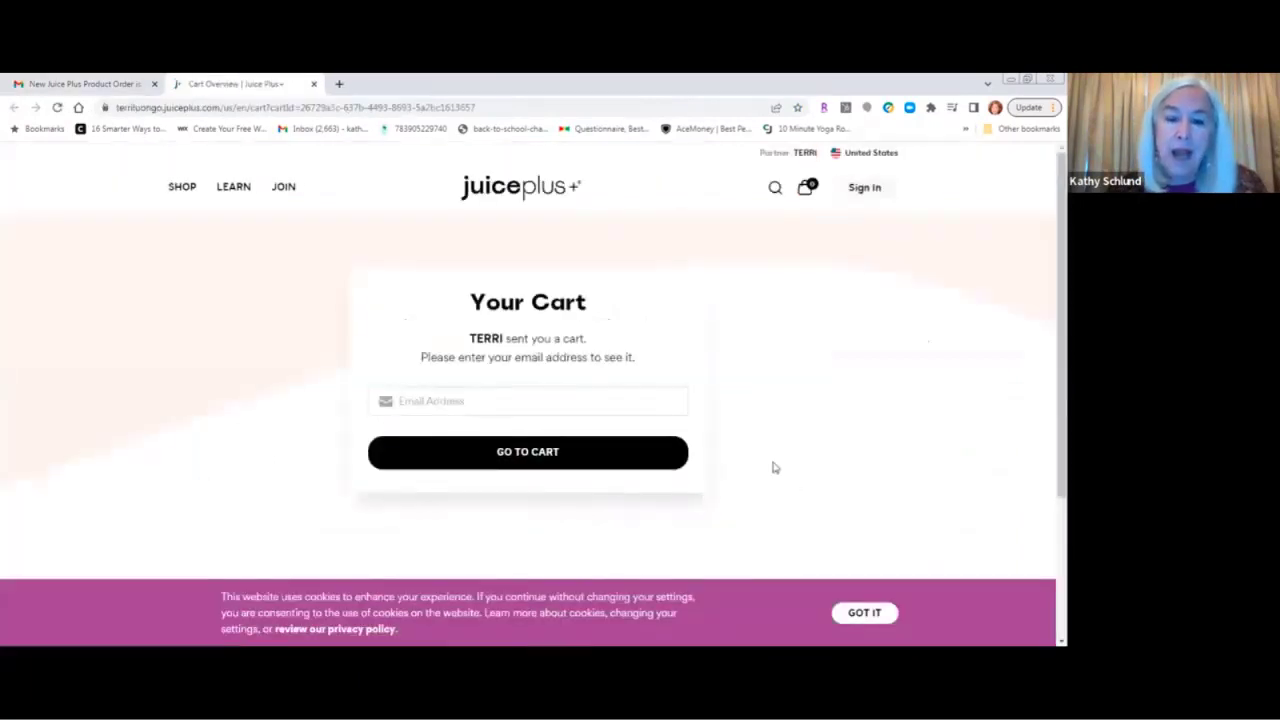
Unlock the shared cart by entering the customer's e-mail address and going to the cart.
left_click(489, 405)
left_click(488, 405)
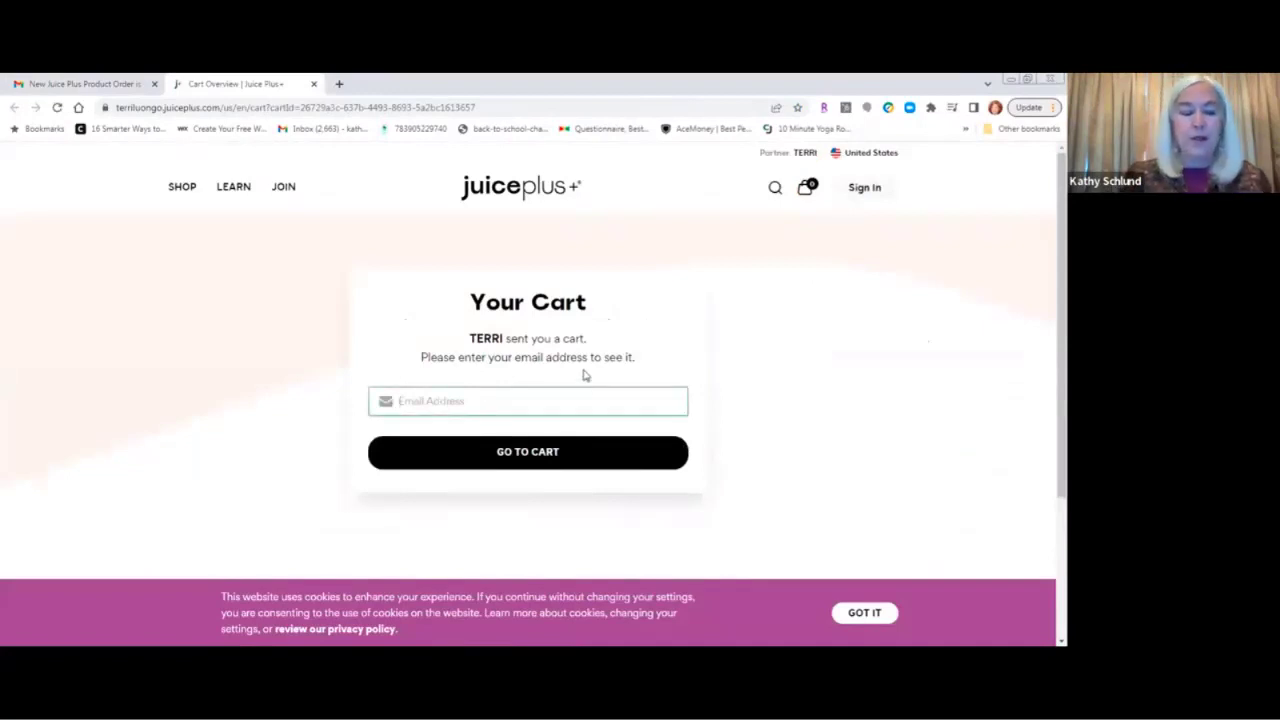
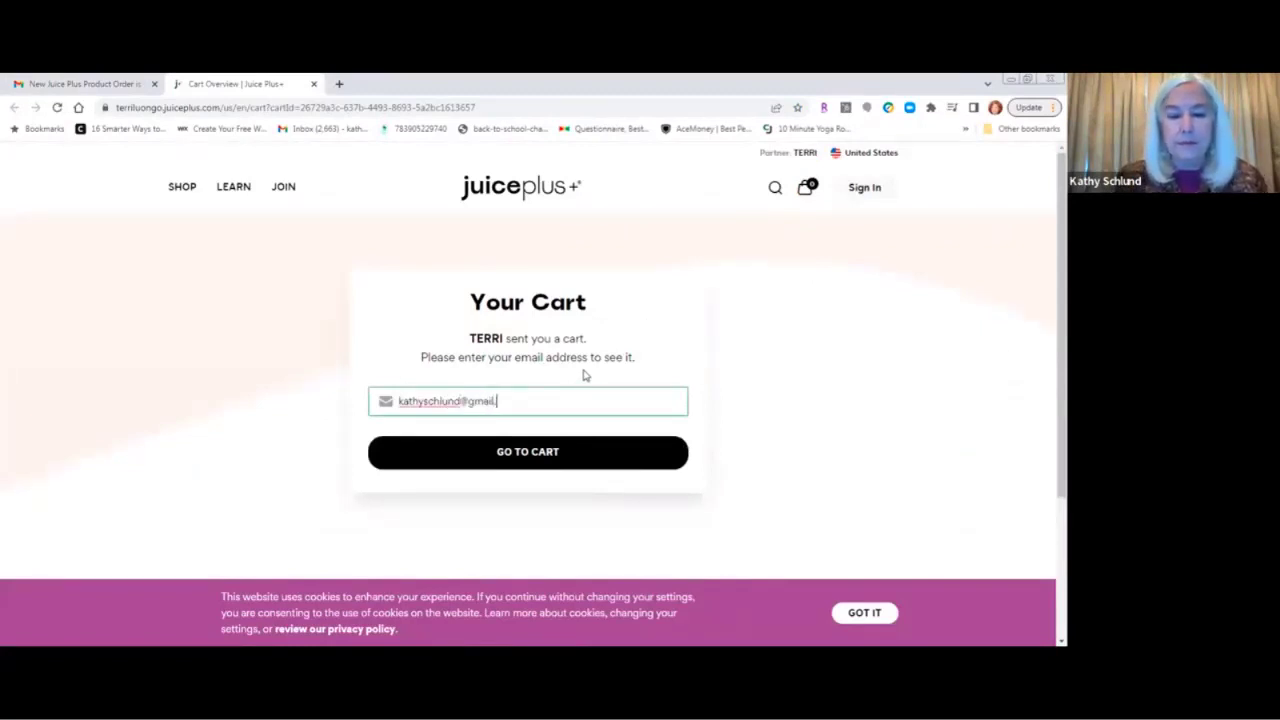
left_click(545, 452)
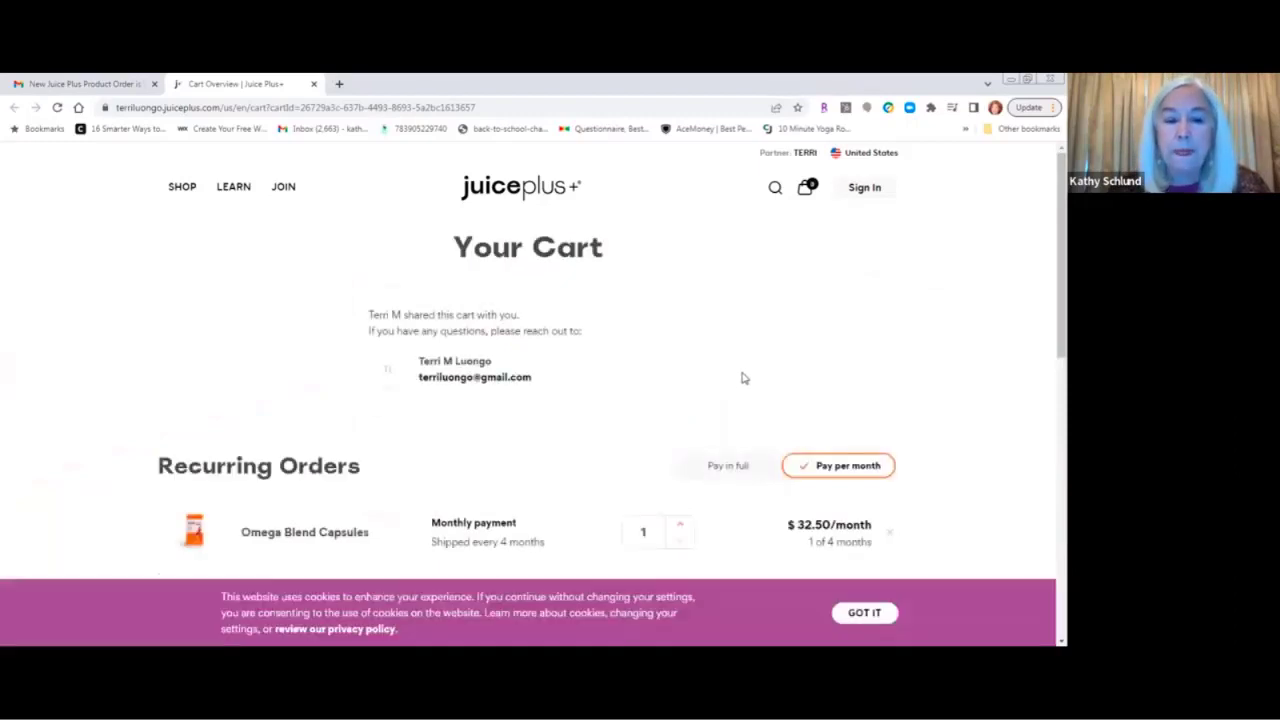
Remove the Chocolate + Fig bars, leaving $86.50 monthly and $88.73 total.
scroll(742, 378, "down", 3)
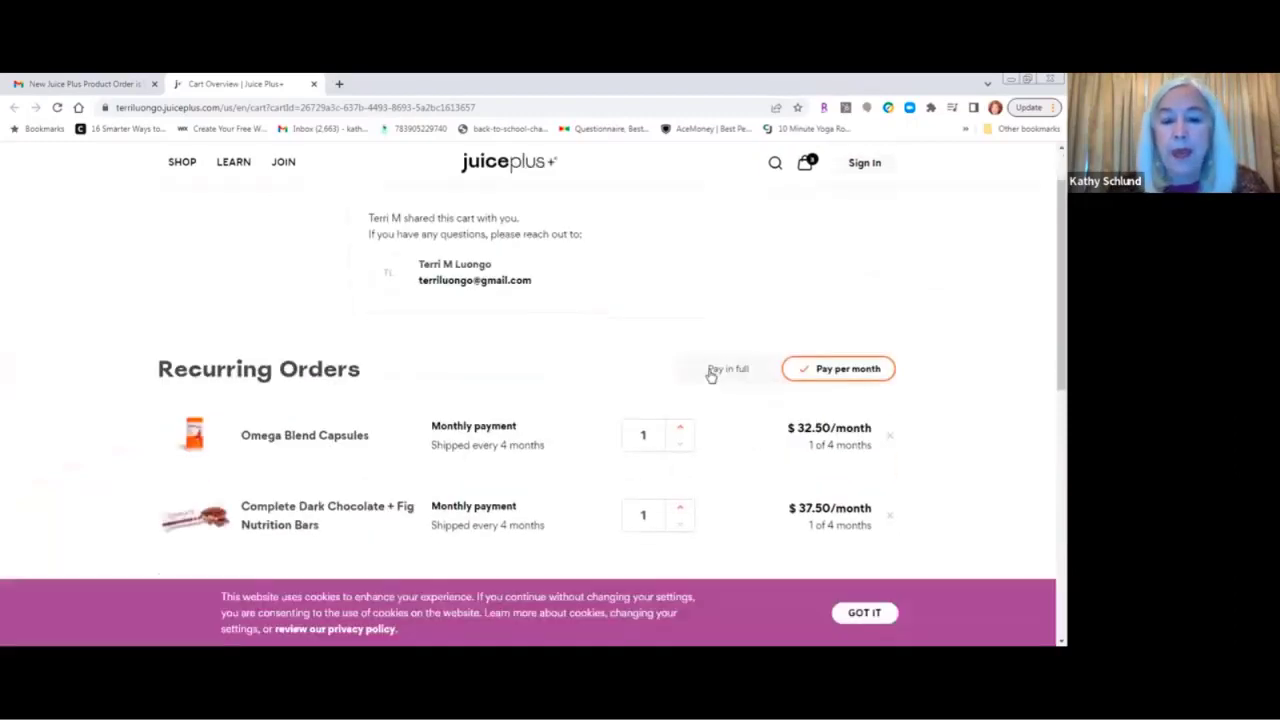
scroll(709, 375, "down", 2)
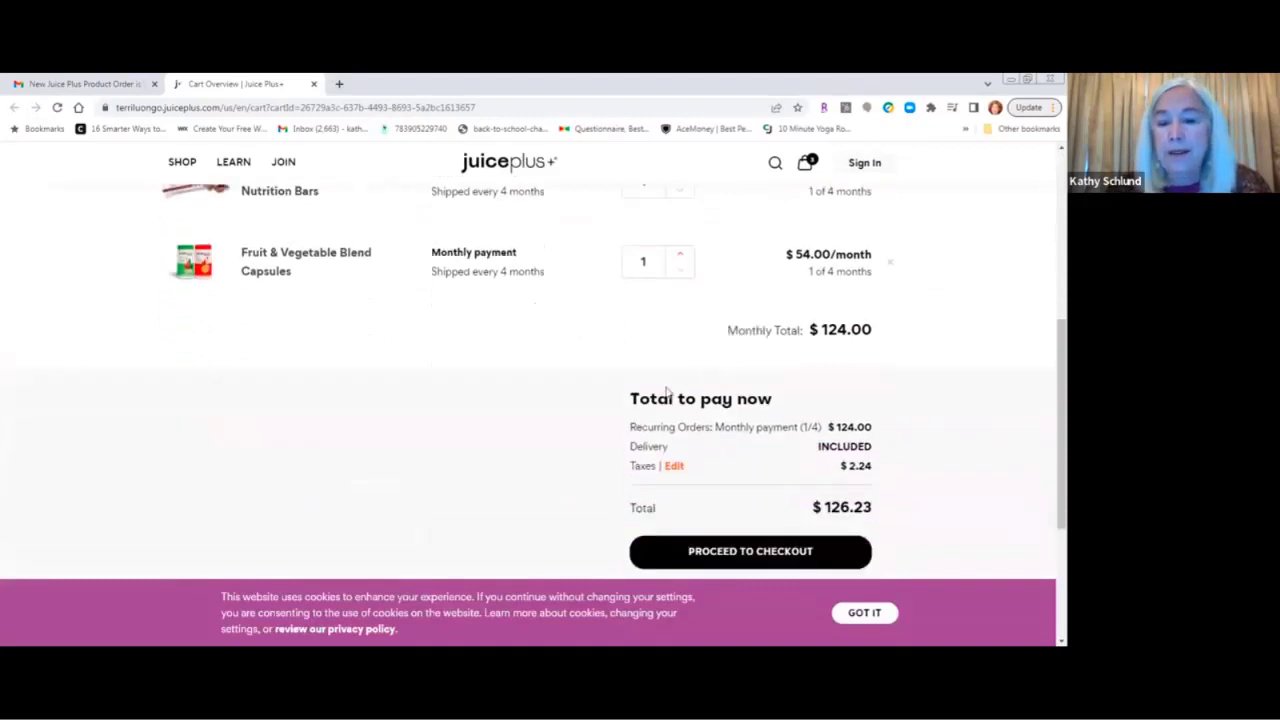
scroll(524, 409, "up", 5)
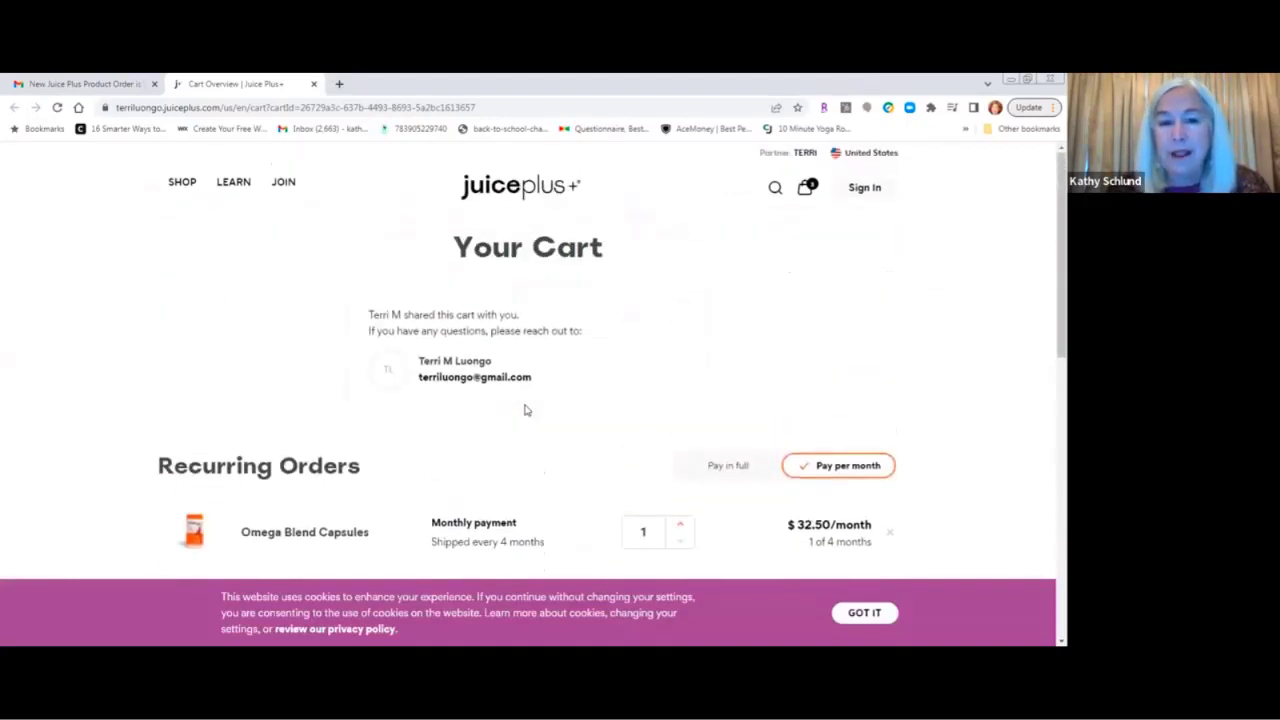
scroll(717, 373, "down", 3)
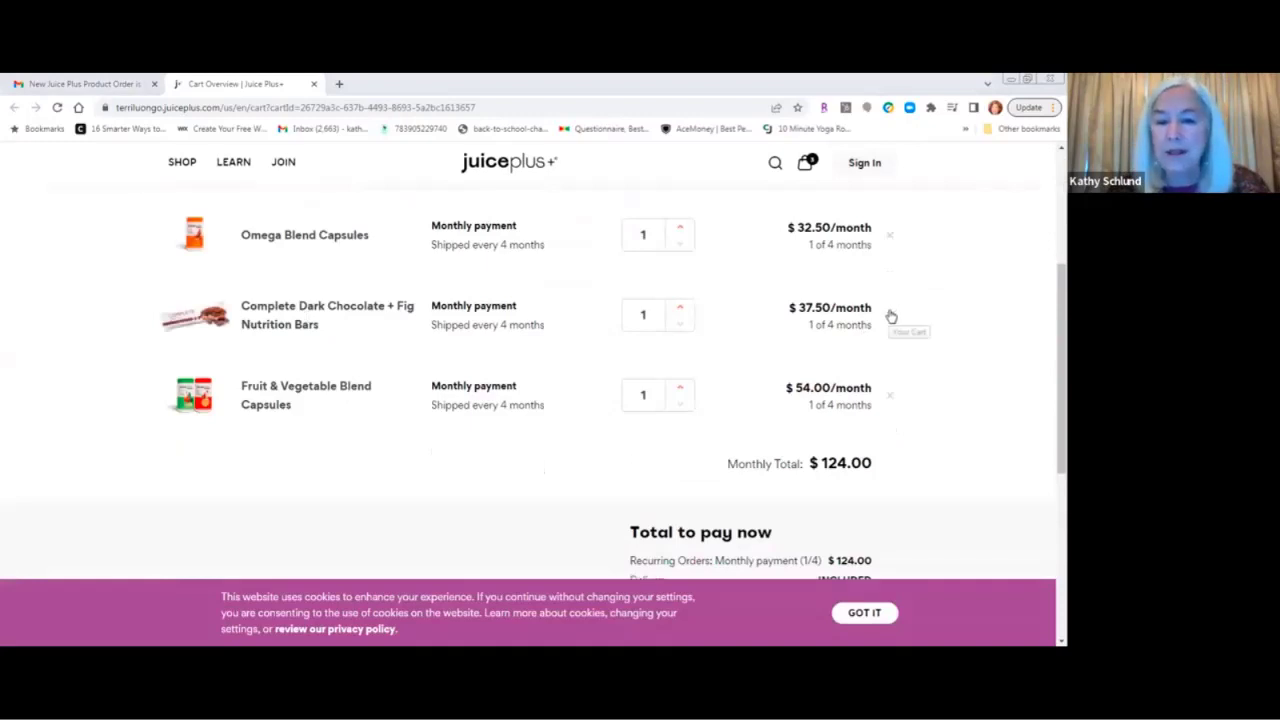
left_click(889, 316)
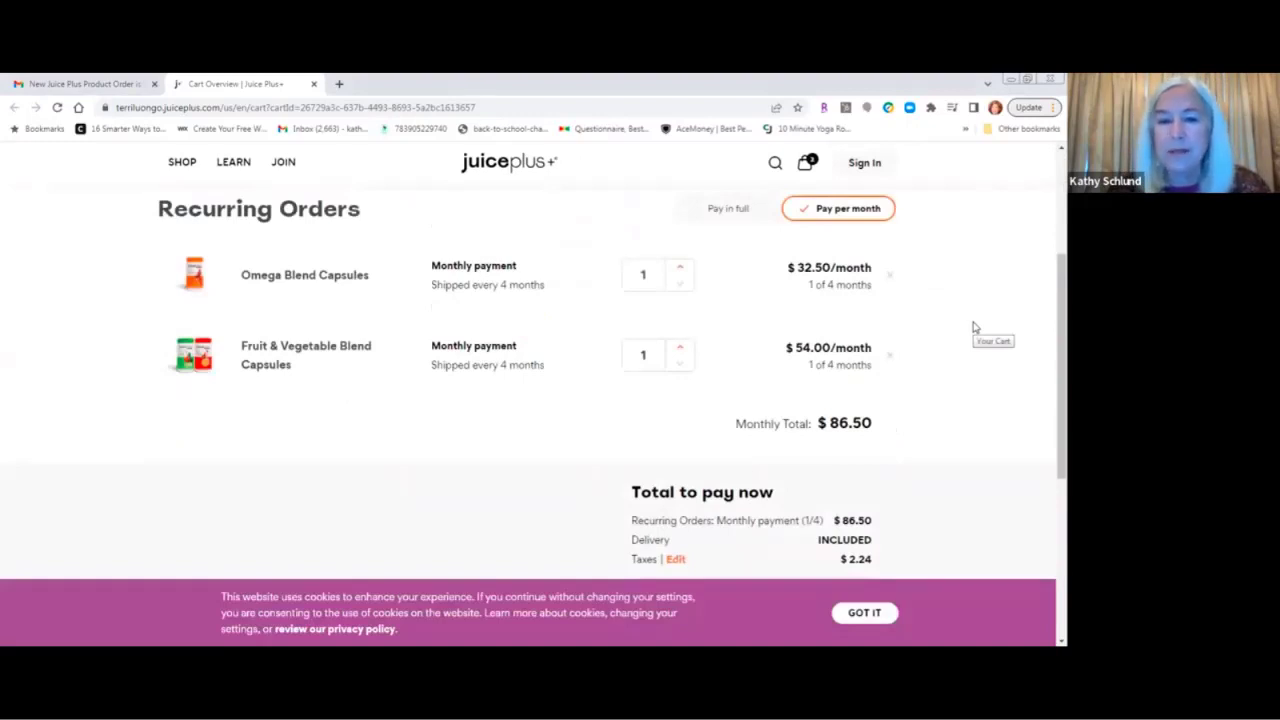
scroll(970, 329, "down", 3)
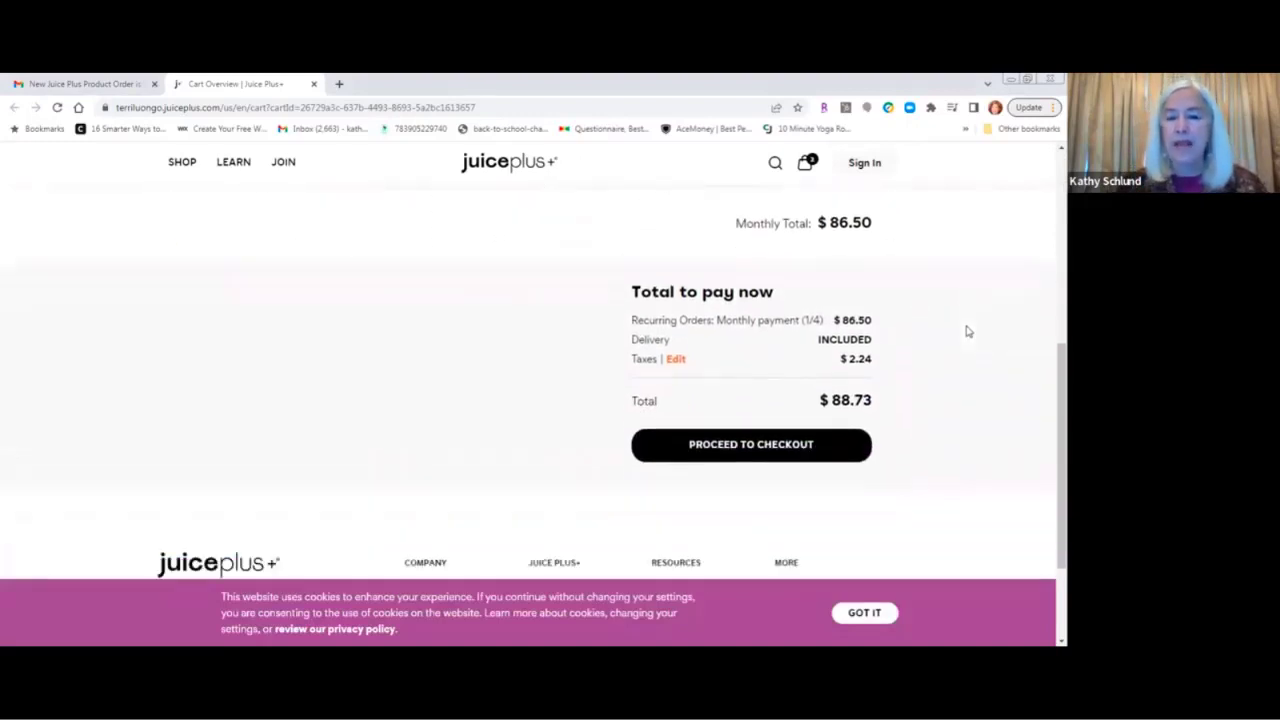